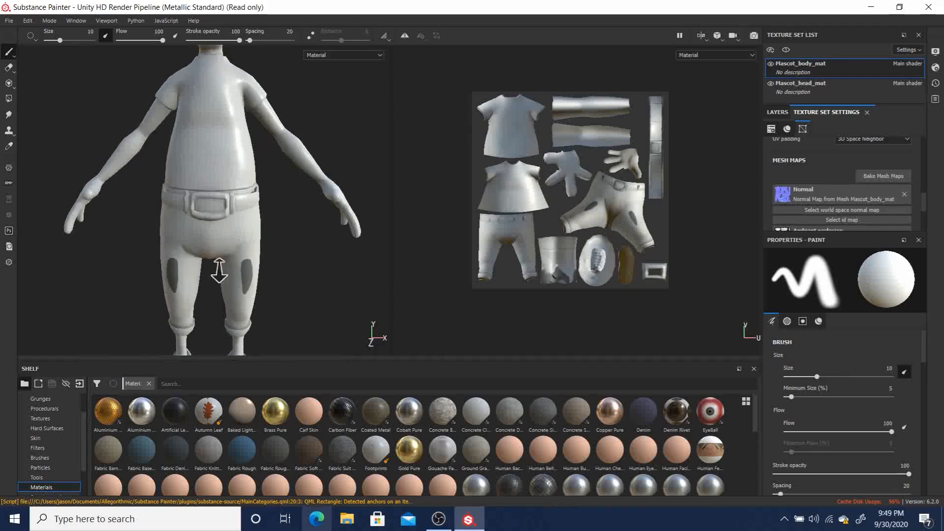
Examine the character's trousers from the front and side, including the dark knee patches, rolled cuffs and shoes
alt+middle_drag(232, 266, 202, 133)
alt+drag(251, 215, 138, 213)
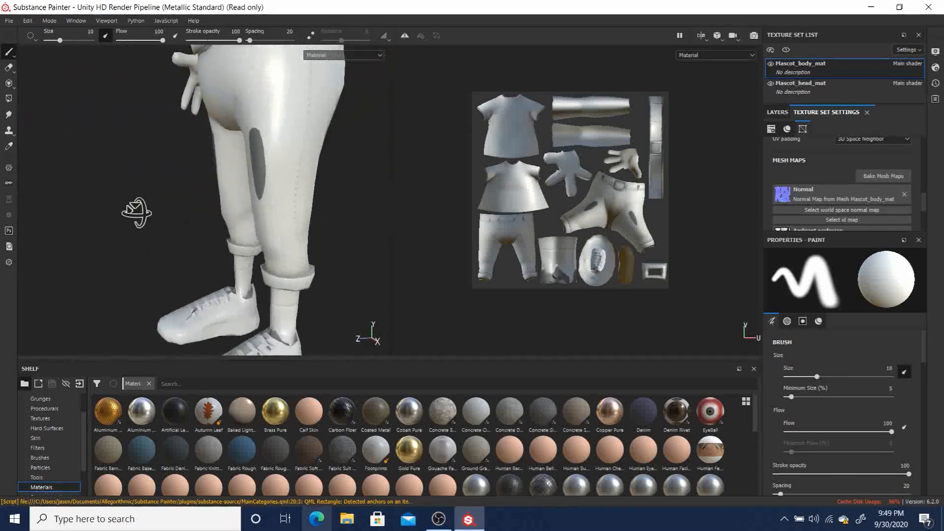
alt+right_drag(251, 215, 406, 268)
mouse_move(328, 207)
alt+middle_down()
mouse_move(279, 175)
mouse_move(217, 221)
mouse_move(197, 299)
alt+middle_up()
alt+drag(181, 216, 305, 228)
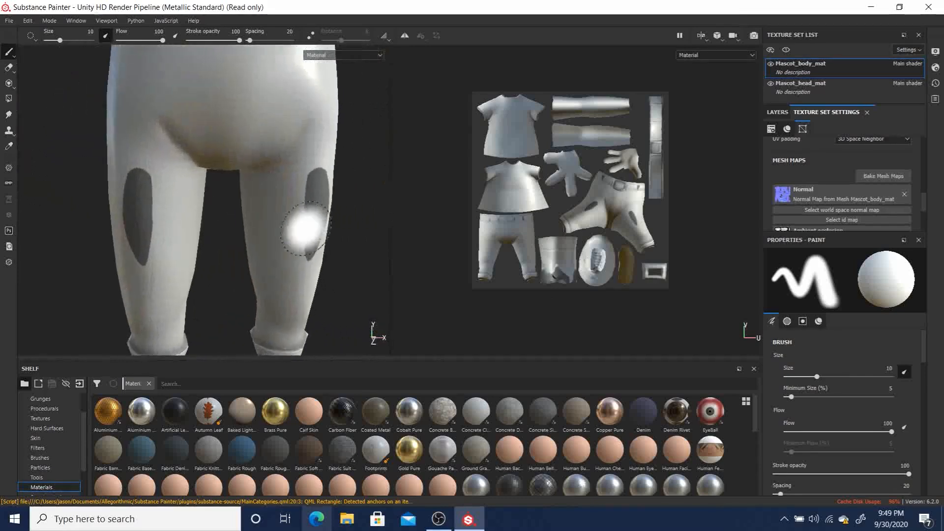
alt+right_drag(310, 229, 163, 228)
alt+middle_drag(194, 219, 217, 131)
alt+drag(248, 147, 242, 113)
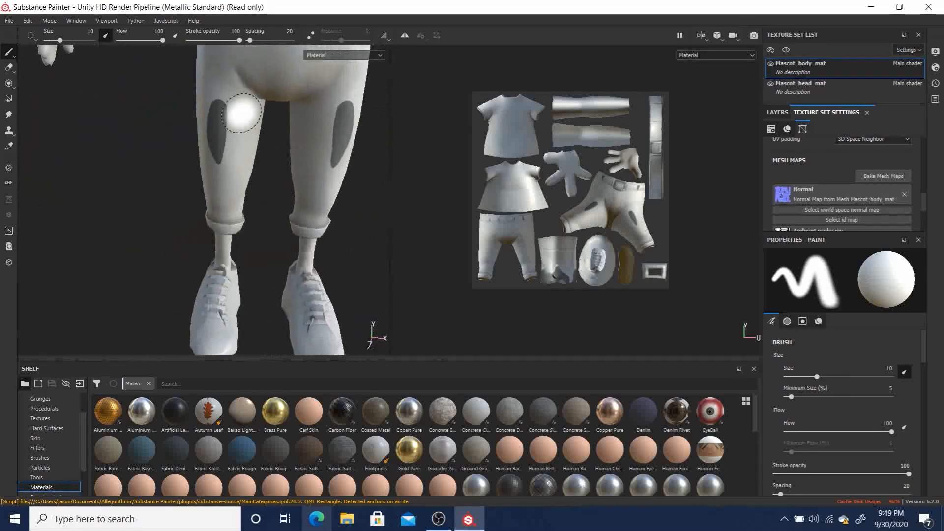
alt+middle_drag(239, 123, 221, 213)
alt+right_drag(246, 162, 337, 157)
alt+middle_drag(307, 129, 250, 191)
alt+drag(249, 192, 155, 227)
alt+middle_drag(255, 204, 2, 160)
alt+right_drag(143, 148, 1, 138)
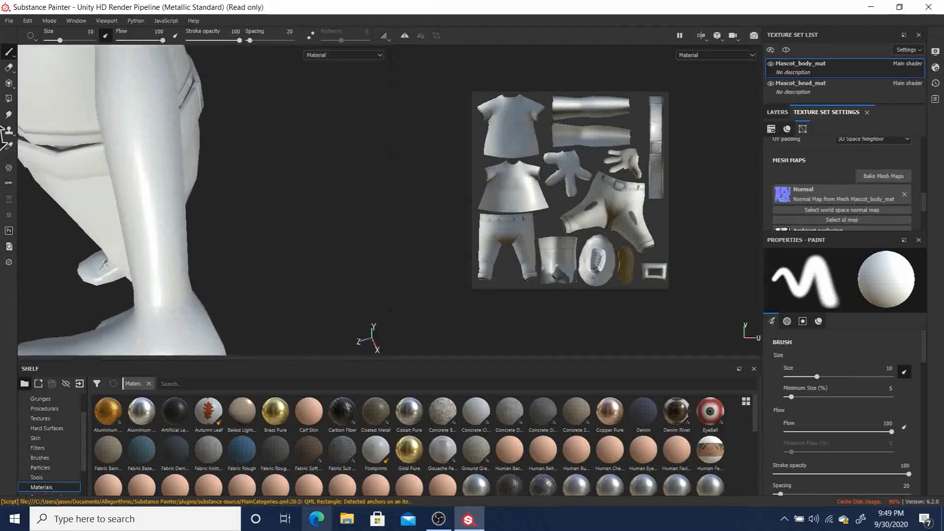
Examine the belt, belt loops, back of the trousers and side seams around the character's hips and legs
alt+middle_drag(179, 179, 163, 232)
alt+drag(180, 221, 30, 194)
alt+middle_drag(281, 220, 24, 117)
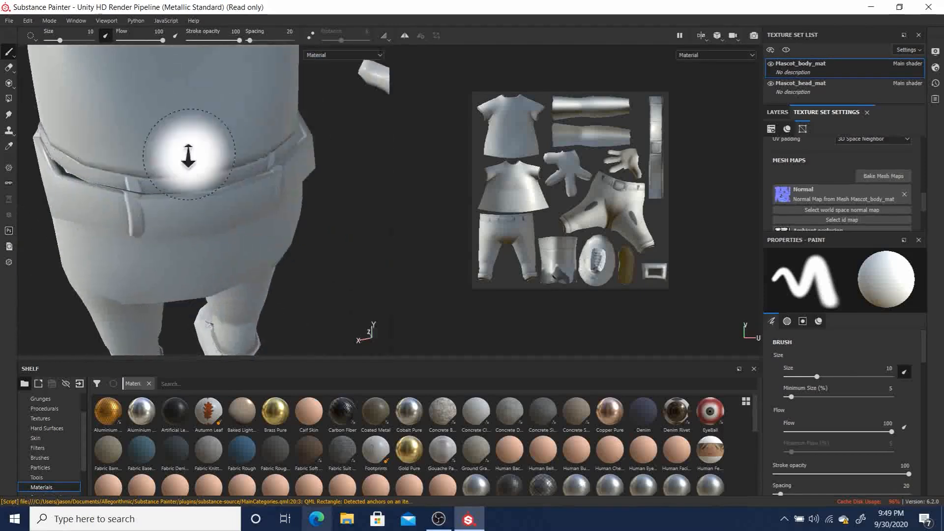
alt+right_drag(189, 154, 4, 134)
mouse_move(167, 157)
alt+mouse_down()
mouse_move(118, 143)
mouse_move(101, 120)
mouse_move(327, 202)
alt+mouse_up()
mouse_move(177, 226)
alt+mouse_down()
mouse_move(179, 257)
mouse_move(194, 211)
mouse_move(59, 156)
mouse_move(268, 186)
mouse_move(202, 172)
mouse_move(295, 211)
mouse_move(249, 211)
mouse_move(279, 174)
mouse_move(270, 152)
mouse_move(302, 54)
mouse_move(296, 118)
alt+mouse_up()
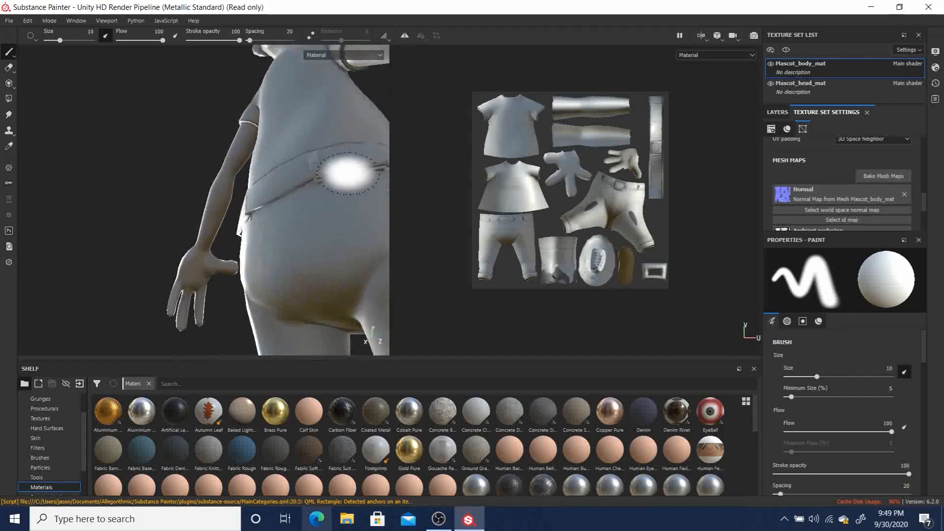
mouse_move(354, 177)
alt+mouse_down()
mouse_move(276, 222)
mouse_move(290, 215)
alt+mouse_up()
alt+middle_drag(329, 197, 179, 204)
scroll(196, 227, up, 5)
alt+drag(240, 252, 154, 218)
alt+right_drag(257, 205, 120, 175)
alt+middle_drag(265, 156, 147, 206)
alt+right_drag(216, 182, 454, 250)
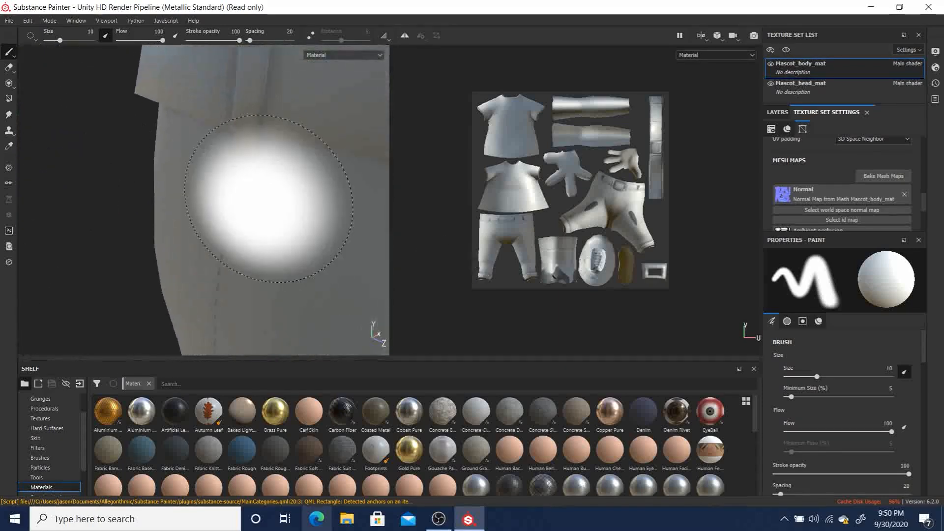
alt+right_drag(273, 170, 143, 152)
alt+middle_drag(246, 228, 102, 72)
alt+drag(187, 160, 270, 120)
alt+middle_drag(215, 217, 259, 89)
mouse_move(212, 177)
alt+mouse_down()
mouse_move(364, 198)
mouse_move(302, 213)
mouse_move(236, 202)
mouse_move(200, 178)
alt+mouse_up()
alt+middle_drag(234, 218, 254, 118)
alt+middle_drag(287, 172, 268, 73)
alt+drag(273, 180, 233, 212)
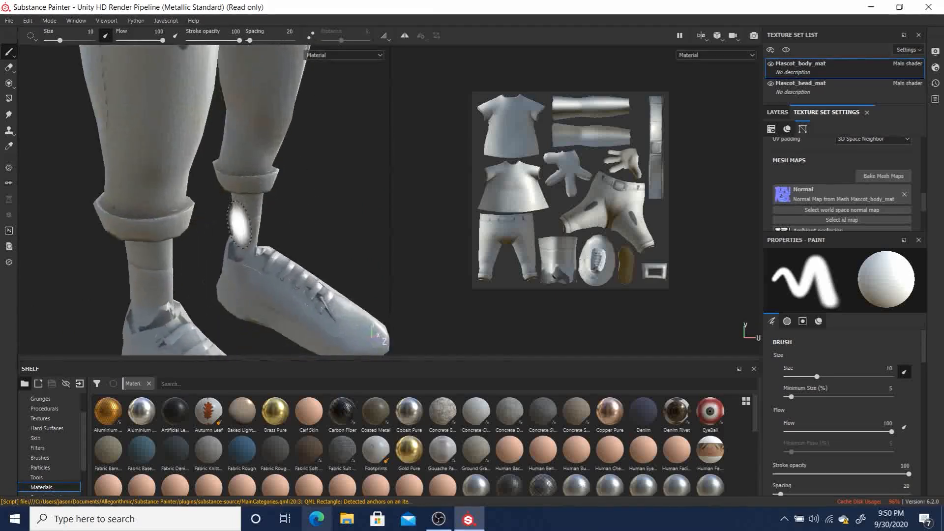
Examine the laces, tongue and stitching of the character's shoes close up from several sides
alt+middle_drag(236, 221, 261, 102)
alt+drag(266, 152, 213, 164)
alt+right_drag(216, 170, 222, 225)
alt+middle_drag(236, 227, 350, 183)
alt+right_drag(349, 188, 347, 221)
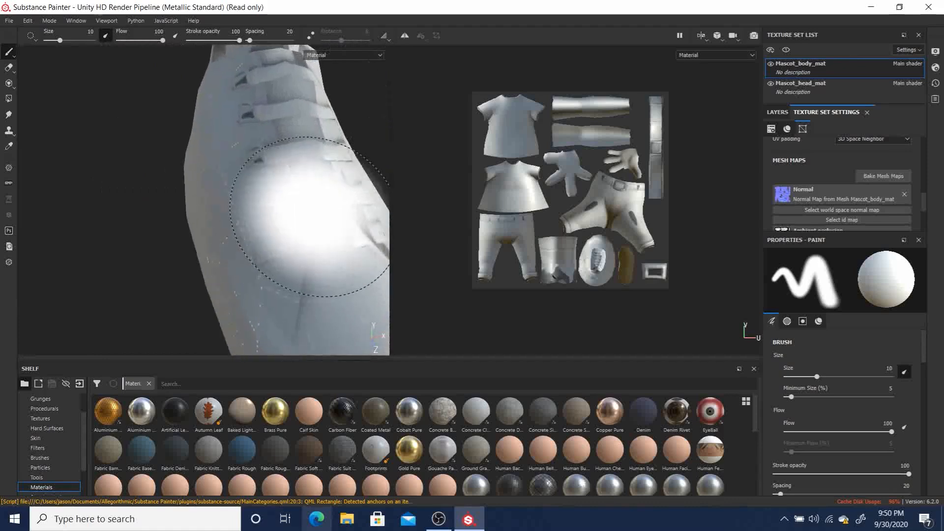
mouse_move(316, 206)
alt+mouse_down()
mouse_move(407, 216)
mouse_move(416, 178)
mouse_move(393, 169)
mouse_move(331, 209)
mouse_move(296, 185)
alt+mouse_up()
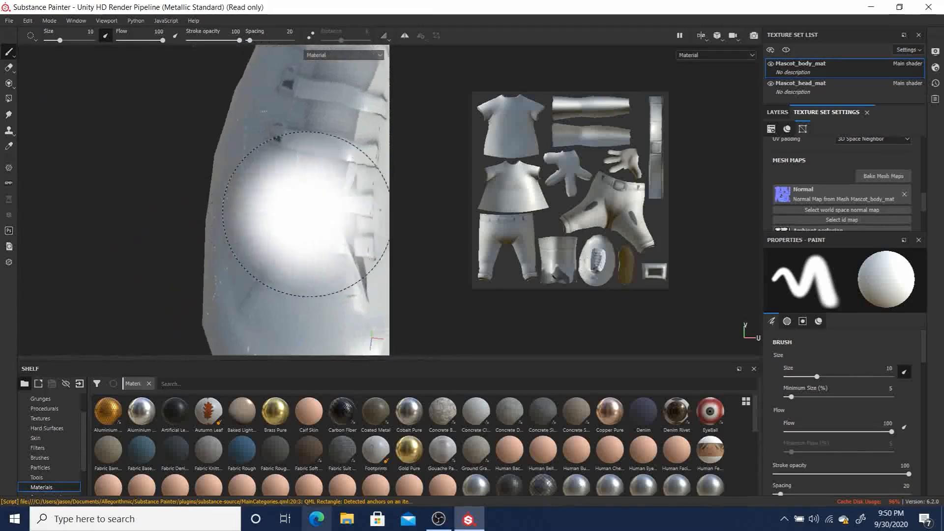
alt+right_drag(295, 183, 133, 183)
alt+middle_drag(258, 193, 83, 201)
mouse_move(179, 214)
alt+mouse_down()
mouse_move(131, 232)
mouse_move(139, 164)
mouse_move(166, 180)
mouse_move(274, 170)
mouse_move(282, 185)
mouse_move(197, 213)
alt+mouse_up()
alt+middle_drag(207, 214, 91, 255)
alt+drag(189, 253, 51, 241)
alt+middle_drag(207, 260, 117, 252)
scroll(267, 204, up, 5)
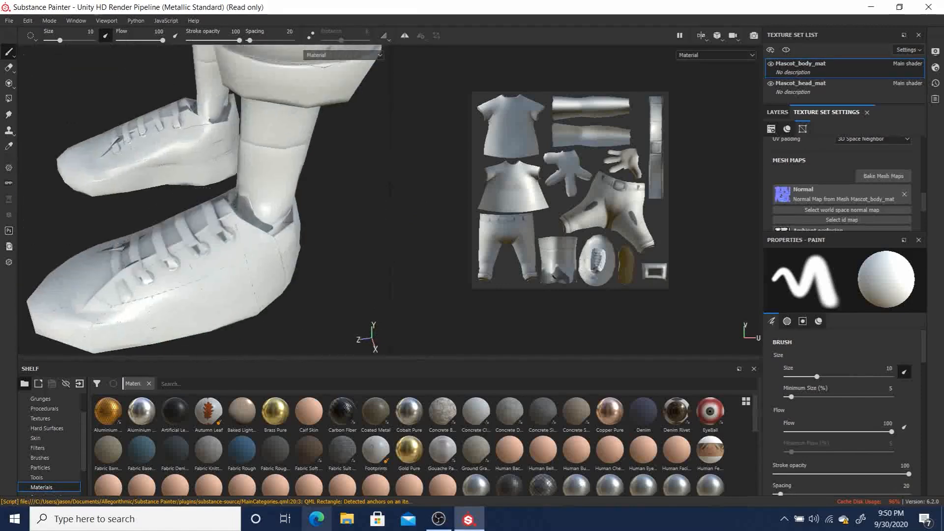
scroll(219, 229, down, 8)
scroll(219, 231, down, 2)
Examine the character's upper body and head from several angles, finishing with the whole figure framed from the front
alt+middle_drag(223, 216, 217, 329)
alt+drag(180, 236, 290, 202)
alt+right_drag(275, 197, 128, 192)
alt+middle_drag(147, 197, 352, 246)
alt+right_drag(352, 247, 82, 177)
alt+middle_drag(159, 178, 215, 270)
alt+middle_drag(207, 171, 194, 262)
alt+drag(180, 259, 363, 217)
mouse_move(221, 201)
alt+mouse_down()
mouse_move(317, 206)
mouse_move(306, 245)
mouse_move(251, 241)
mouse_move(303, 231)
mouse_move(200, 252)
mouse_move(227, 193)
alt+mouse_up()
alt+drag(171, 140, 159, 96)
alt+middle_drag(159, 225, 338, 183)
alt+drag(338, 183, 336, 246)
alt+right_drag(335, 245, 129, 198)
alt+drag(179, 204, 154, 242)
alt+right_drag(154, 242, 73, 178)
alt+middle_drag(208, 187, 217, 89)
alt+drag(253, 178, 165, 188)
alt+right_drag(249, 193, 124, 193)
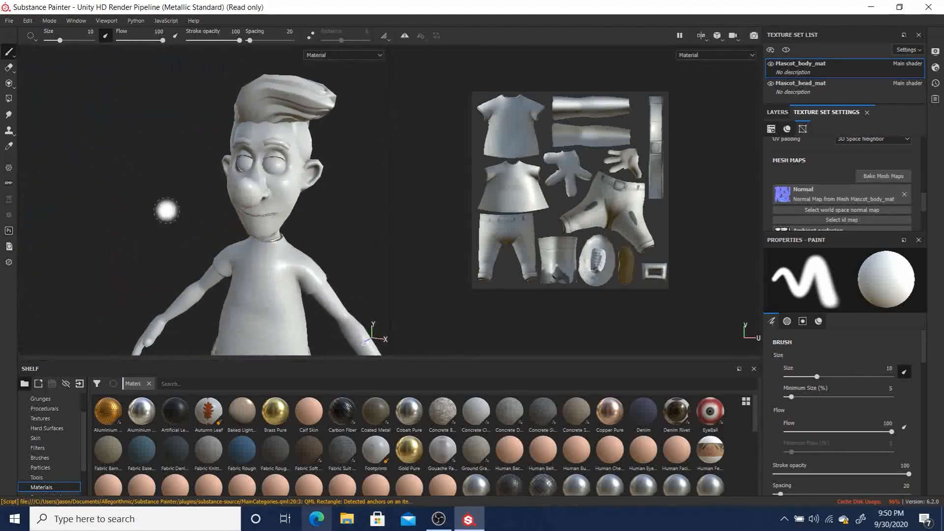
alt+middle_drag(182, 206, 147, 129)
alt+drag(232, 184, 312, 181)
alt+right_drag(295, 178, 120, 156)
alt+middle_drag(216, 191, 202, 150)
alt+right_drag(246, 192, 197, 185)
alt+drag(240, 214, 205, 213)
alt+middle_drag(249, 205, 230, 199)
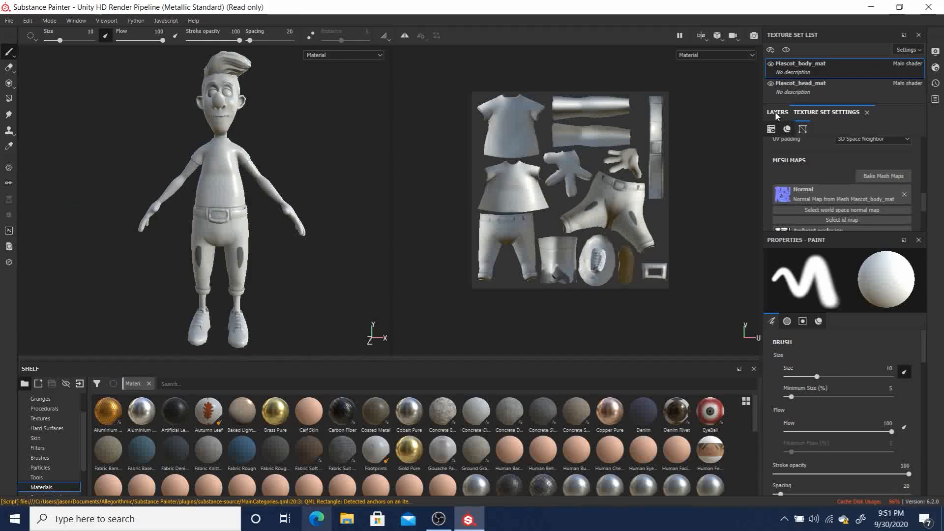
Show the layer stack of the body texture set and examine the full UV layout in the 2D view
click(777, 113)
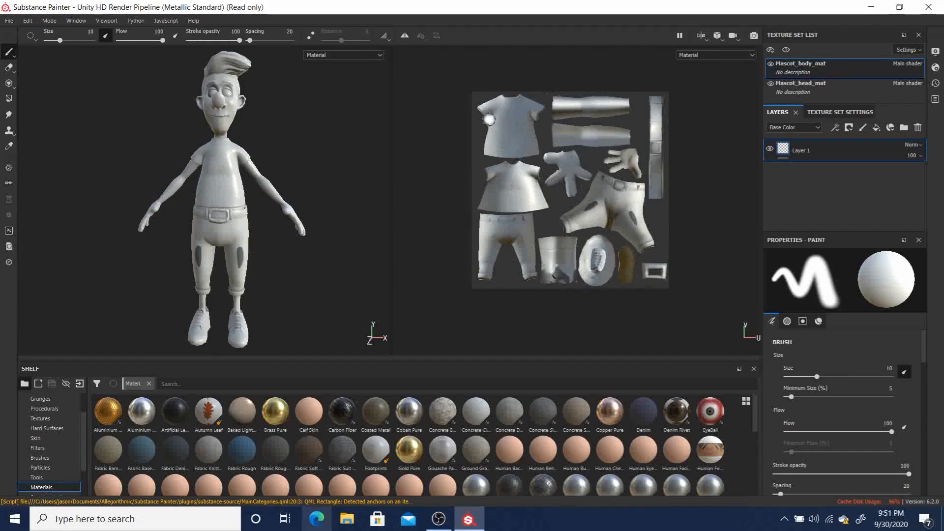
alt+right_drag(593, 164, 806, 314)
alt+middle_drag(641, 197, 628, 223)
alt+middle_drag(492, 176, 539, 165)
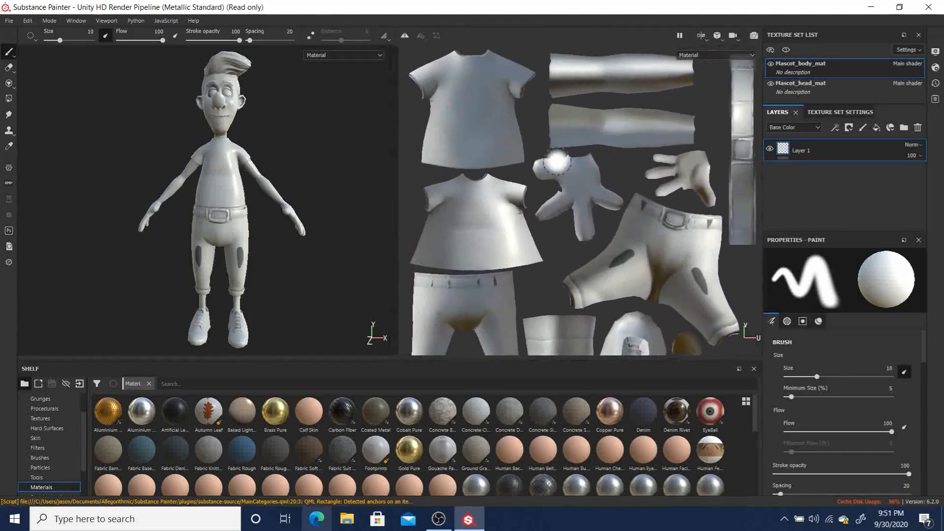
alt+right_drag(595, 139, 550, 131)
alt+middle_drag(615, 151, 588, 139)
alt+right_drag(587, 138, 573, 142)
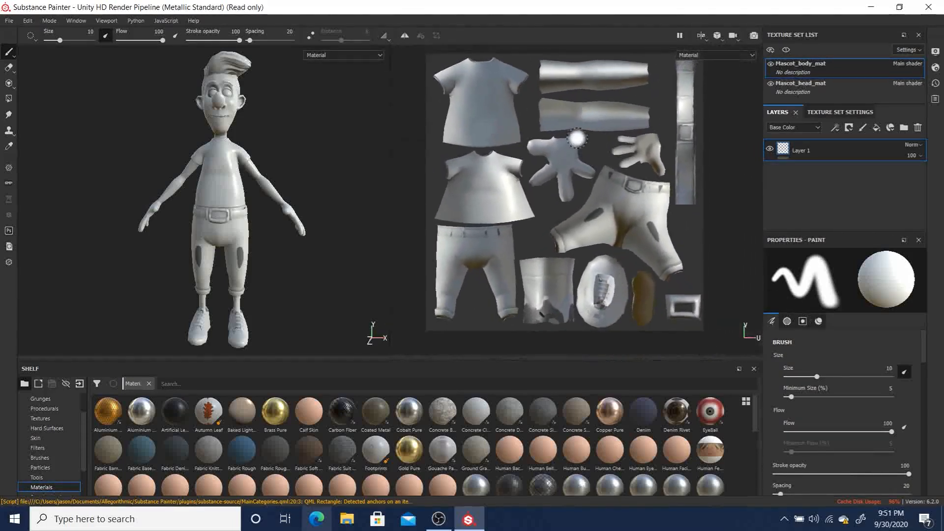
alt+middle_drag(573, 141, 584, 145)
alt+right_drag(603, 152, 594, 149)
alt+middle_drag(589, 126, 589, 131)
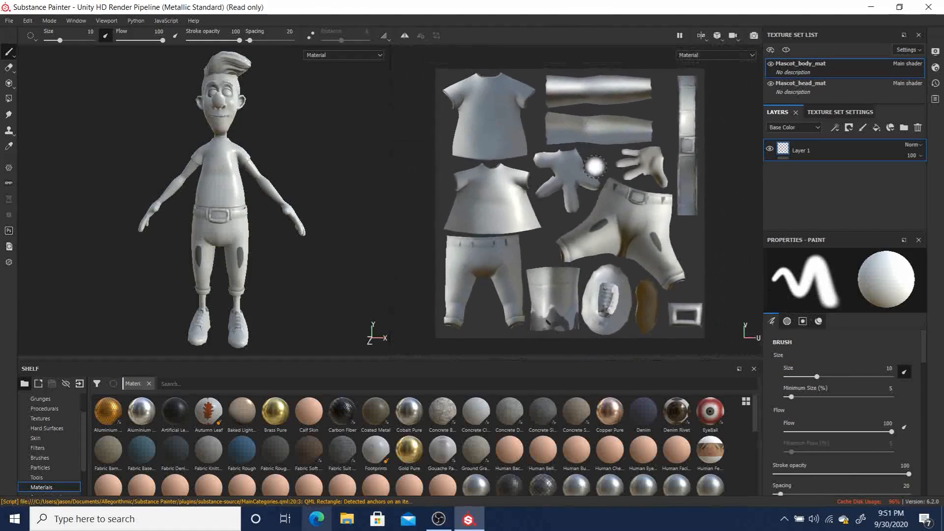
alt+middle_drag(595, 167, 596, 162)
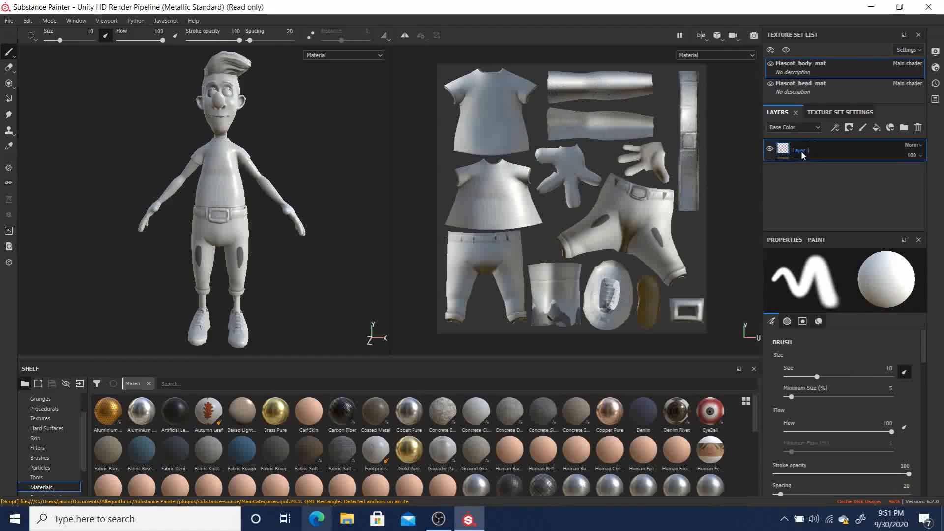
Add a fill layer named SkinTone above the original paint layer, and rename the paint layer default and hide it
double_click(801, 151)
mouse_move(785, 152)
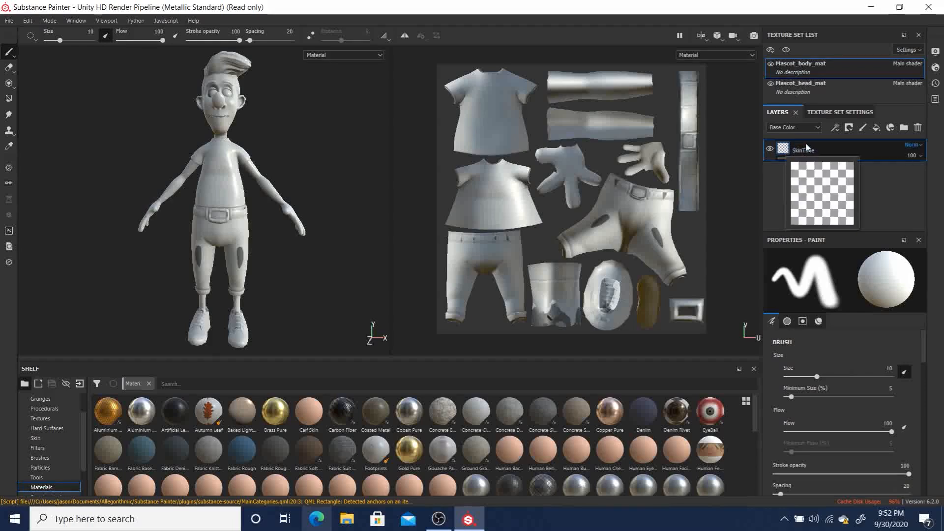
click(875, 129)
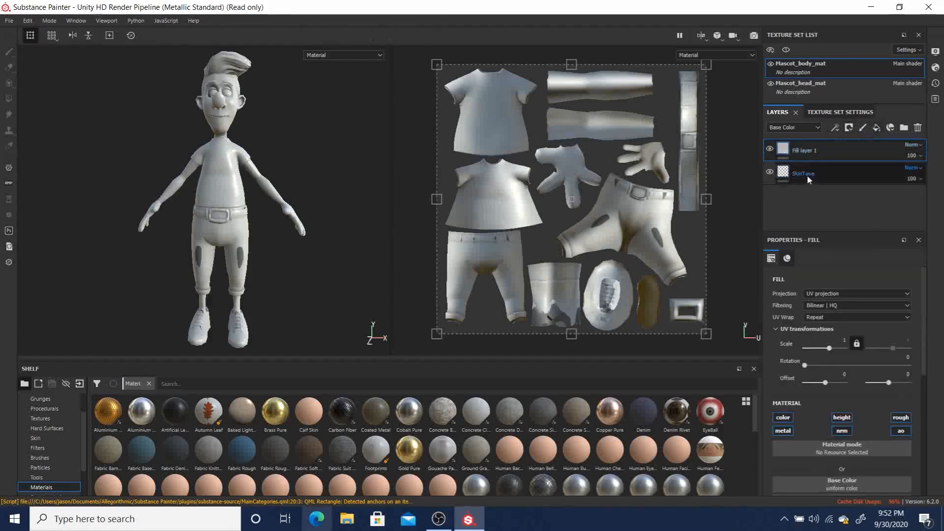
double_click(803, 149)
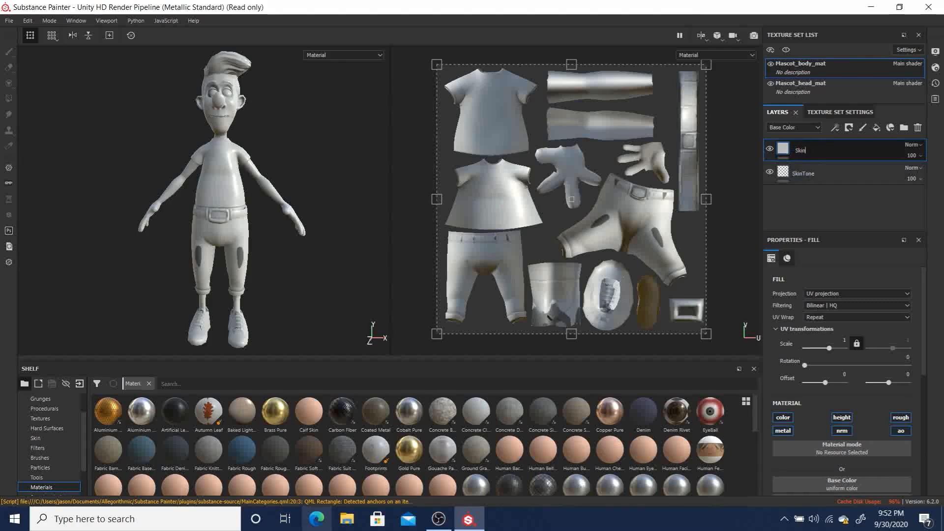
click(804, 172)
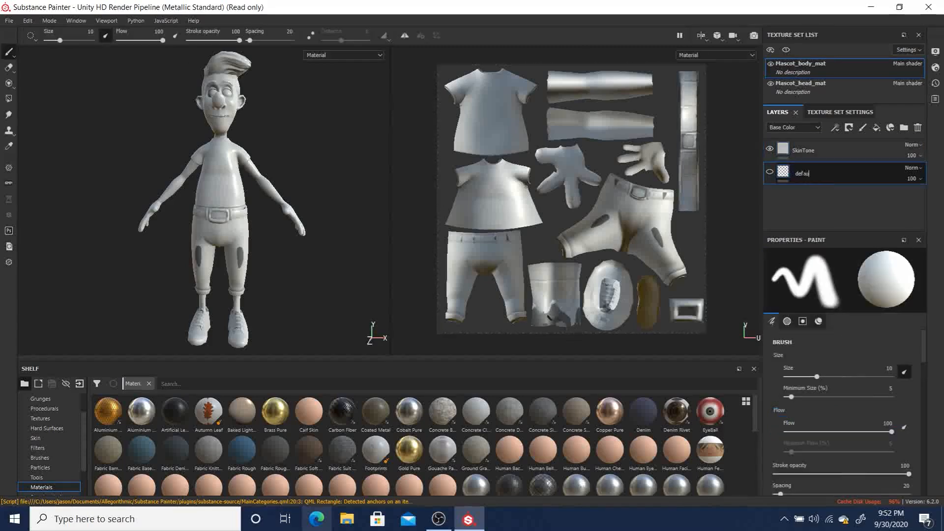
Limit the SkinTone fill layer to the color channel by disabling its height, rough, metal, nrm and ao channels
click(843, 150)
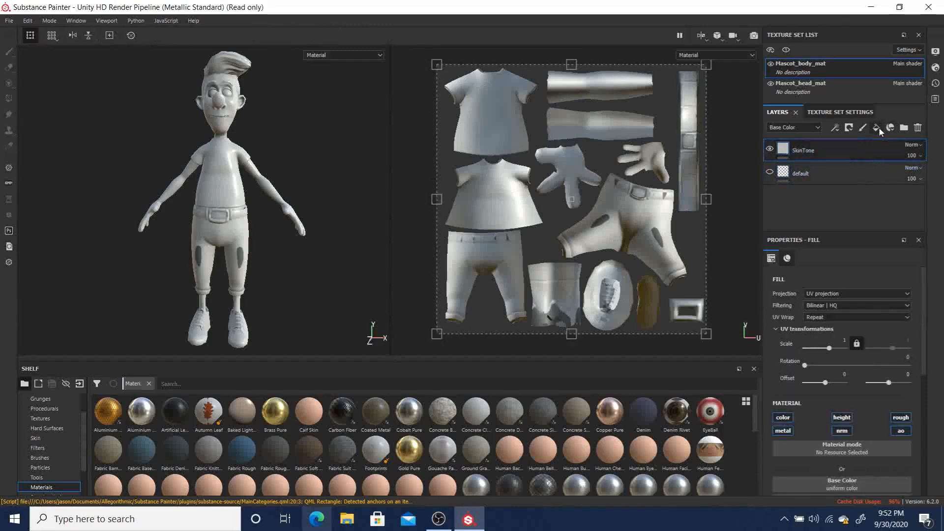
mouse_move(782, 152)
click(903, 418)
click(901, 431)
click(842, 431)
click(781, 432)
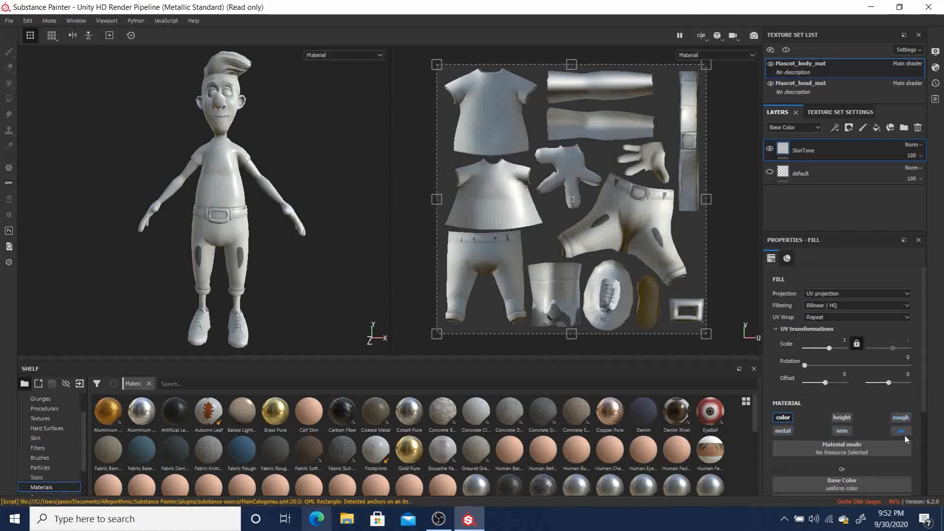
Set the SkinTone layer's base color to a light pink (R 0.772, G 0.410, B 0.410) and add a black mask to it
scroll(833, 431, down, 1)
scroll(834, 432, down, 2)
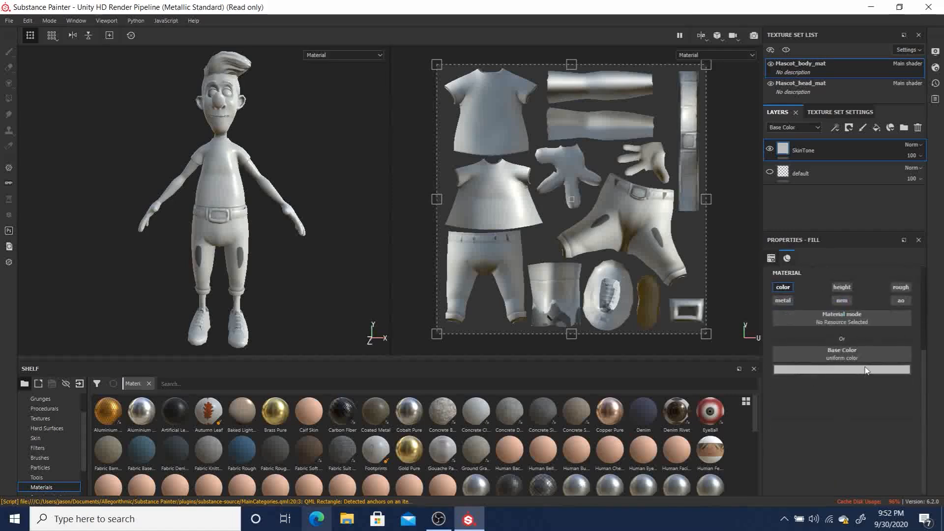
click(840, 368)
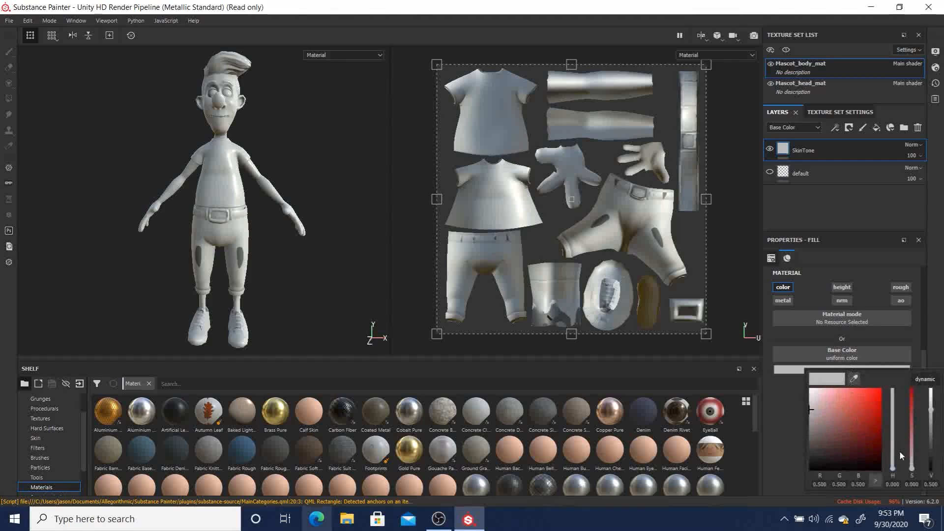
click(834, 409)
drag(835, 411, 831, 400)
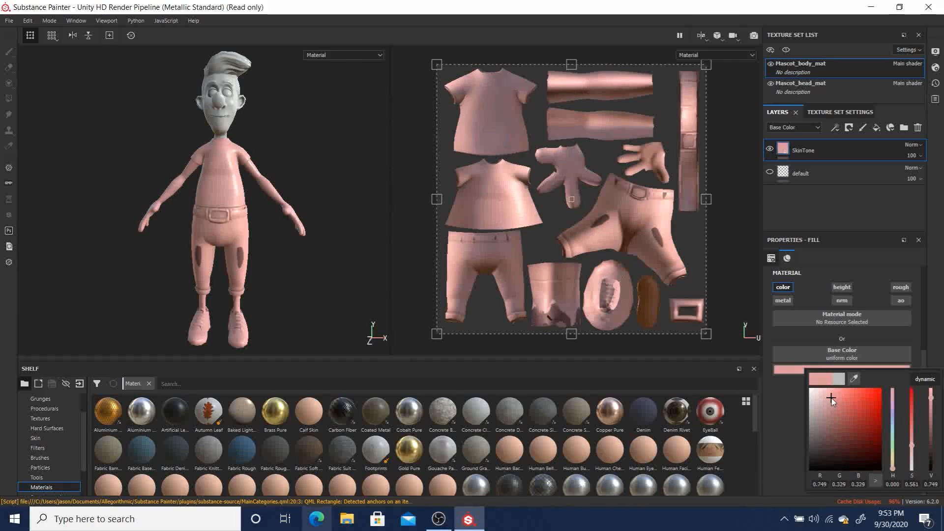
drag(832, 401, 828, 398)
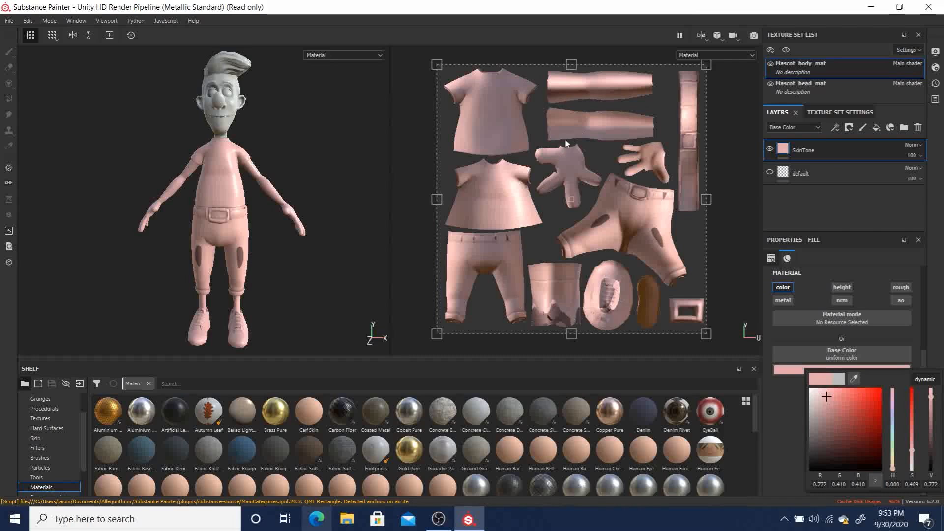
right_click(808, 153)
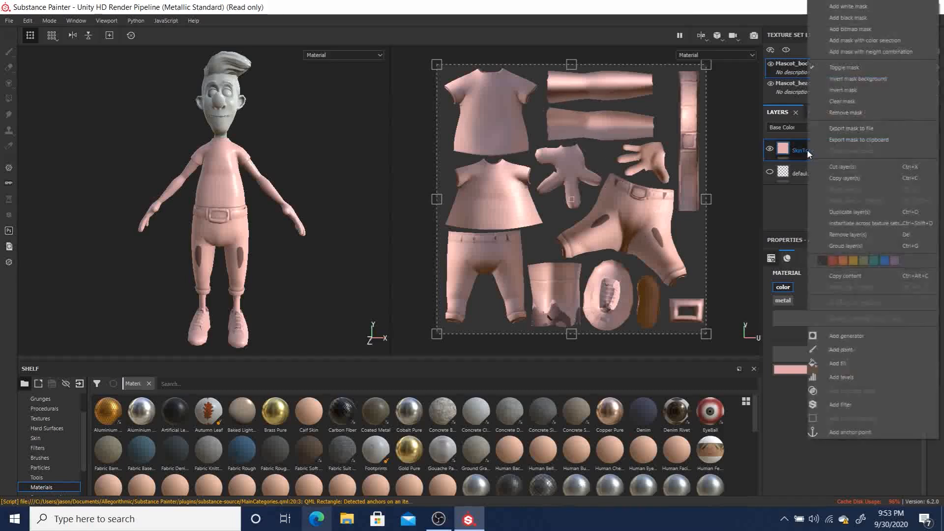
click(850, 18)
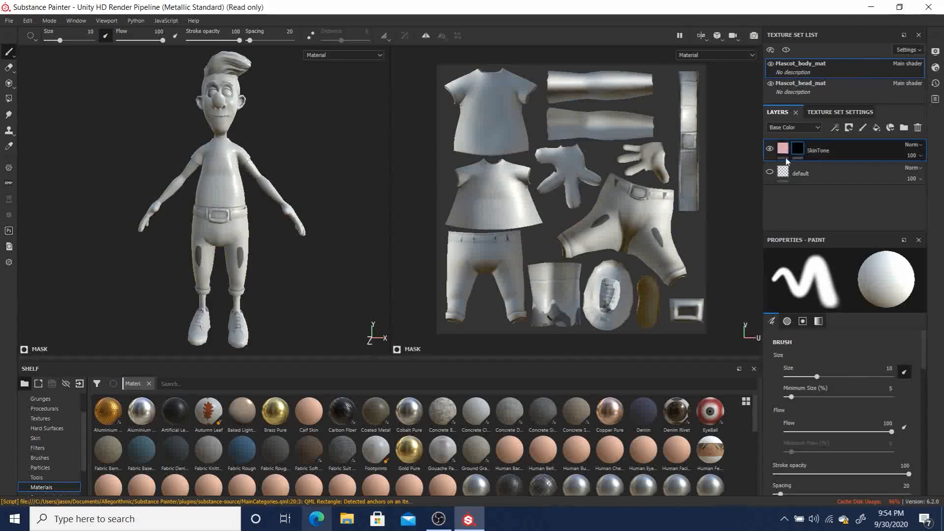
Examine the arm, hand, clothing and shoe UV islands in the 2D view with the SkinTone mask active
middle_drag(601, 133, 635, 183)
alt+right_drag(581, 143, 757, 229)
alt+middle_drag(682, 198, 632, 185)
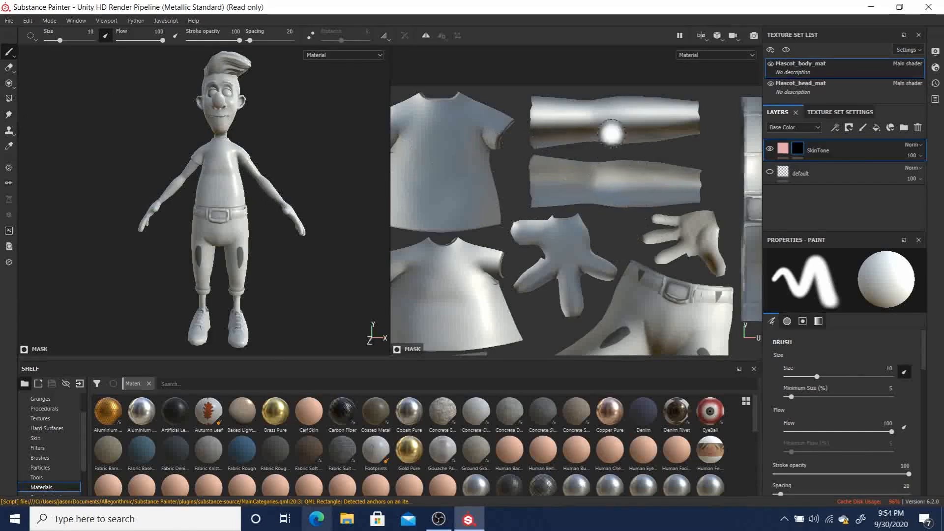
middle_drag(583, 210, 597, 157)
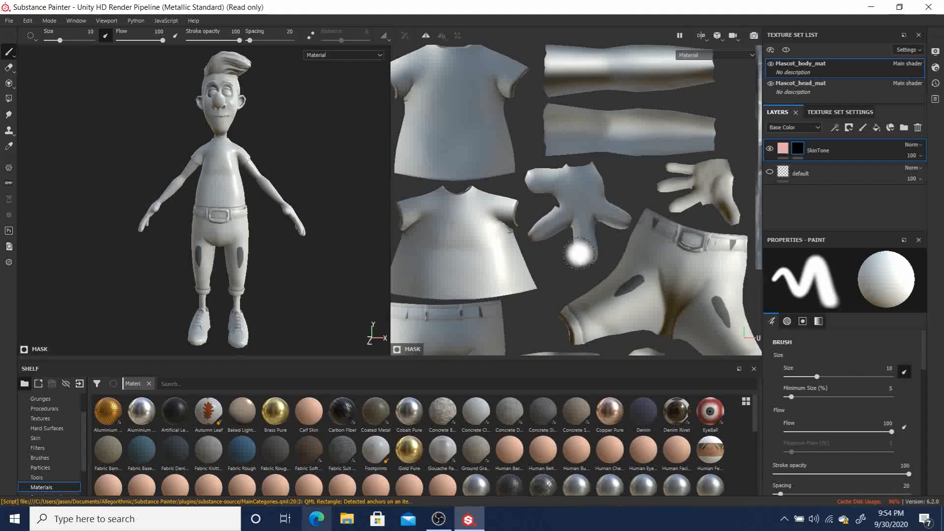
middle_drag(597, 199, 630, 112)
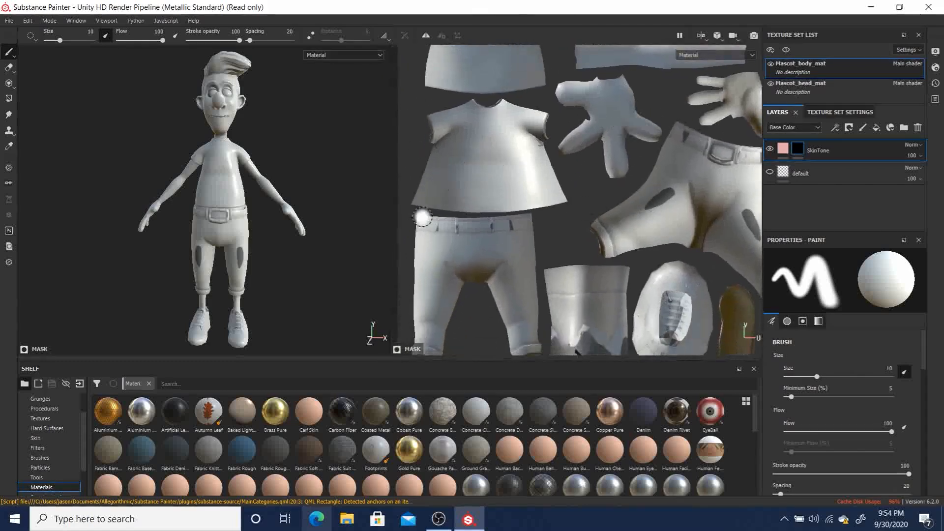
alt+middle_drag(625, 240, 518, 158)
scroll(518, 158, up, 1)
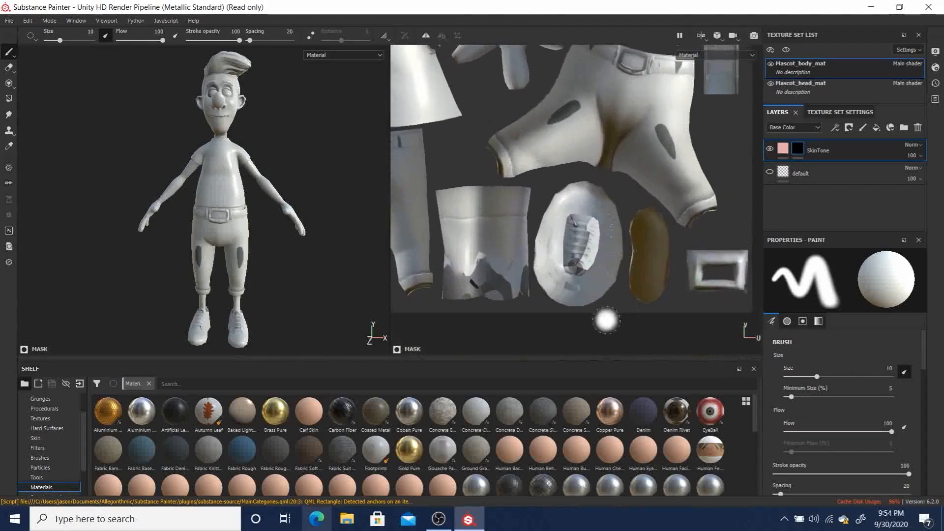
alt+middle_drag(615, 163, 691, 255)
alt+right_drag(691, 256, 626, 243)
alt+middle_drag(628, 172, 609, 252)
alt+right_drag(610, 252, 608, 208)
alt+middle_drag(616, 203, 605, 201)
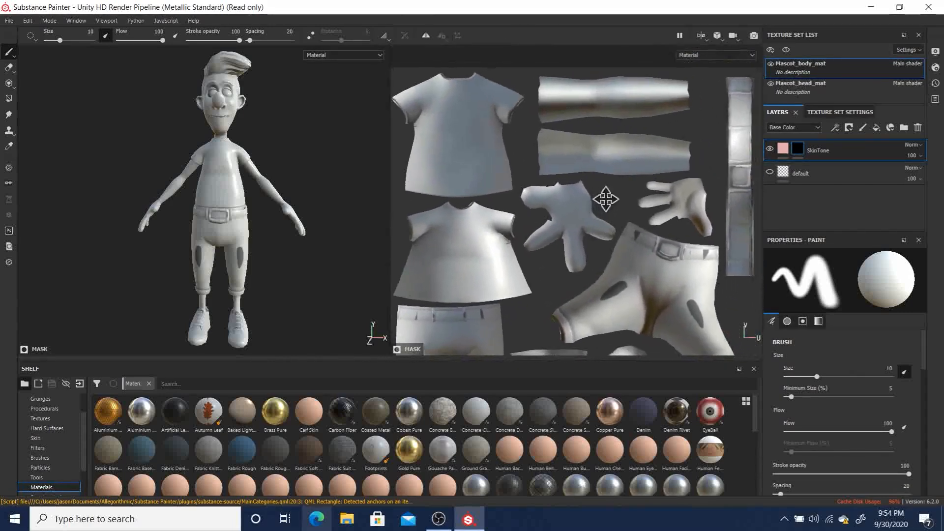
Fill both arm UV islands into the SkinTone mask with the Polygon Fill tool
click(9, 99)
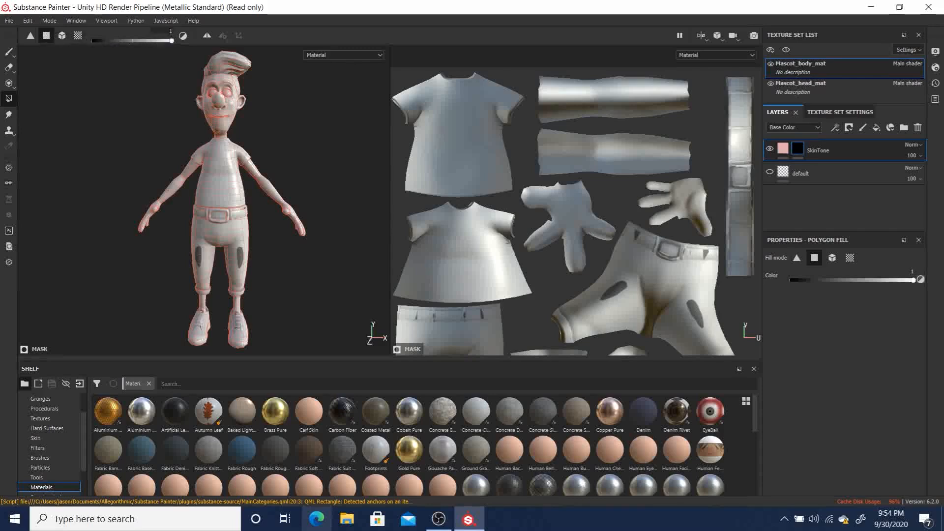
alt+right_drag(597, 131, 756, 233)
alt+middle_drag(659, 169, 569, 191)
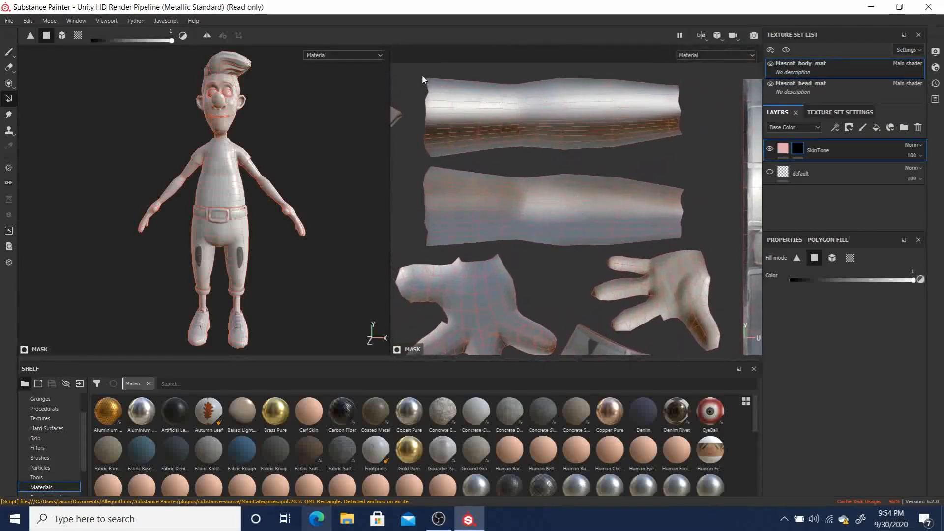
drag(420, 79, 703, 238)
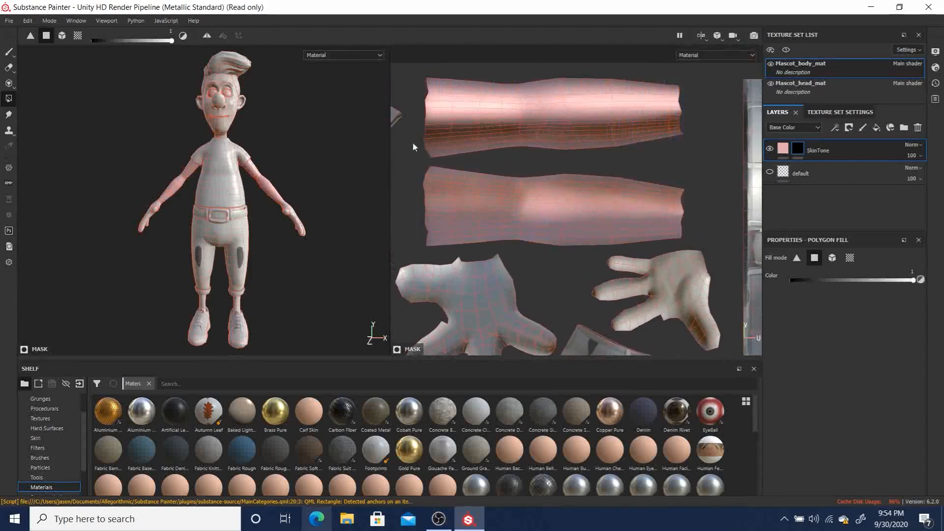
Fill both hand UV islands, including all fingers and the thumb, into the SkinTone mask
middle_drag(520, 242, 562, 141)
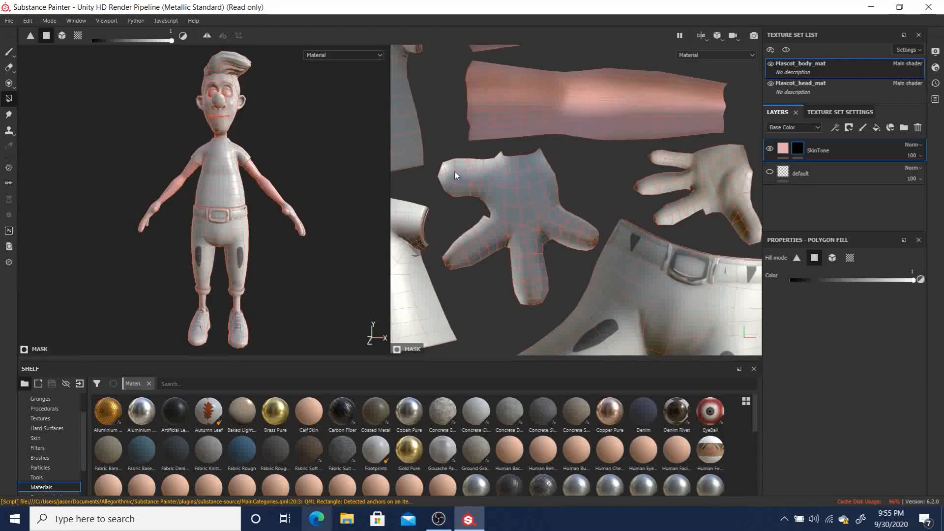
drag(511, 211, 595, 250)
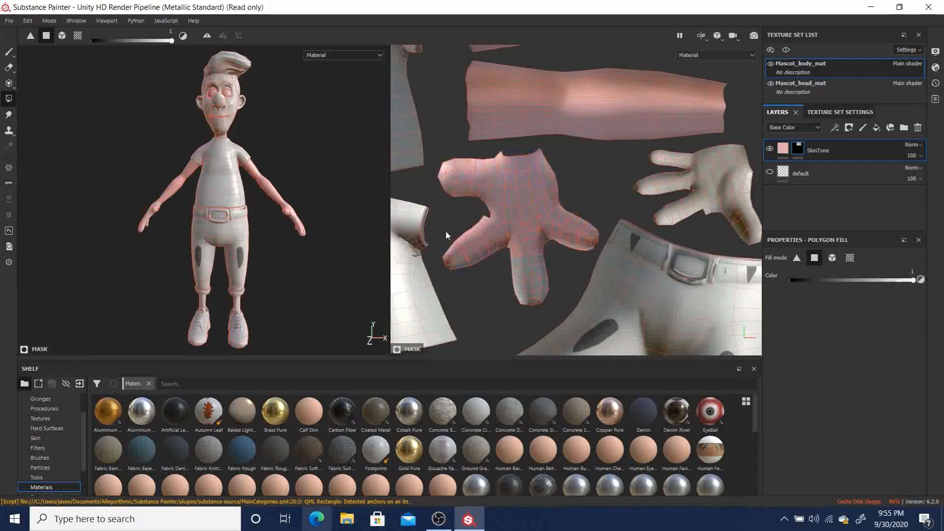
drag(555, 304, 558, 308)
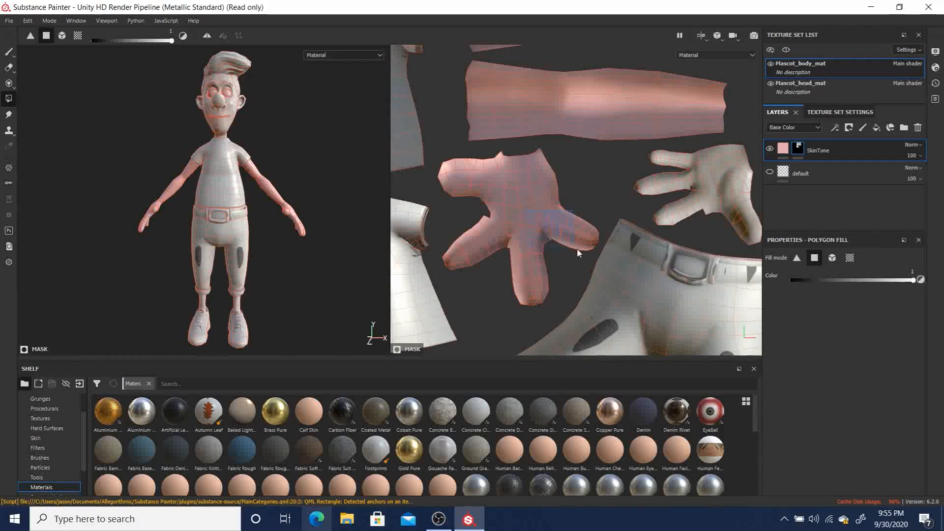
drag(627, 154, 757, 204)
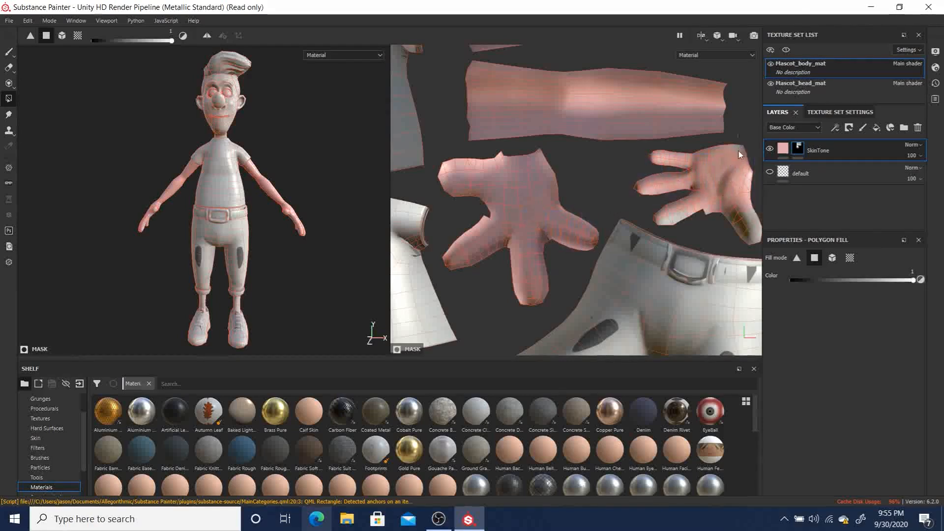
middle_drag(730, 169, 527, 166)
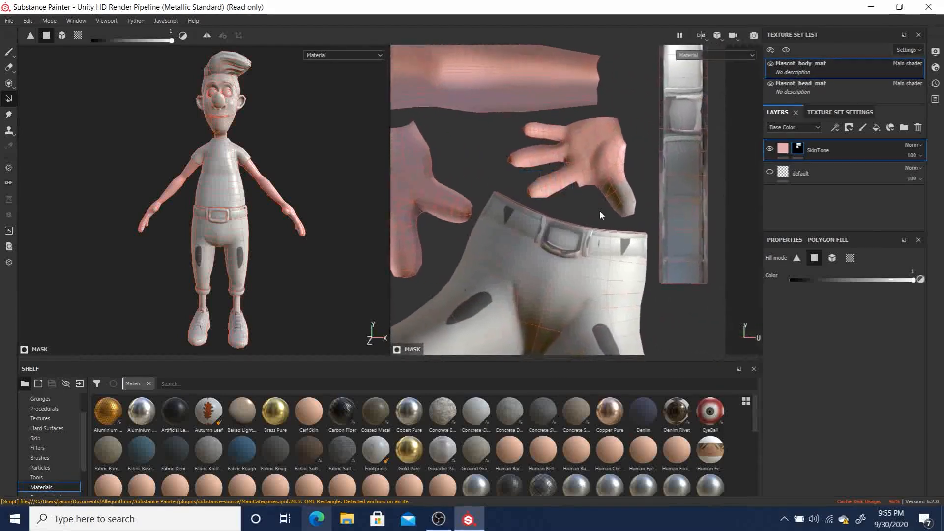
drag(612, 219, 632, 139)
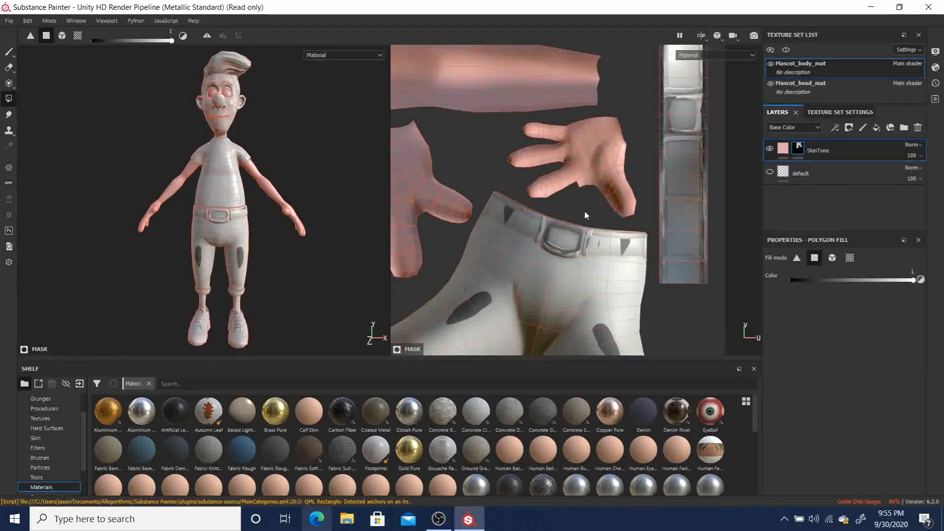
Fill the bare-ankle polygons above the sock line on the lower-leg UV island into the SkinTone mask
alt+right_drag(580, 217, 498, 202)
alt+middle_drag(504, 204, 637, 197)
alt+right_drag(638, 197, 491, 166)
alt+middle_drag(554, 189, 533, 110)
alt+middle_drag(552, 279, 516, 177)
alt+right_drag(516, 177, 698, 268)
alt+right_drag(538, 190, 683, 261)
alt+middle_drag(528, 223, 558, 205)
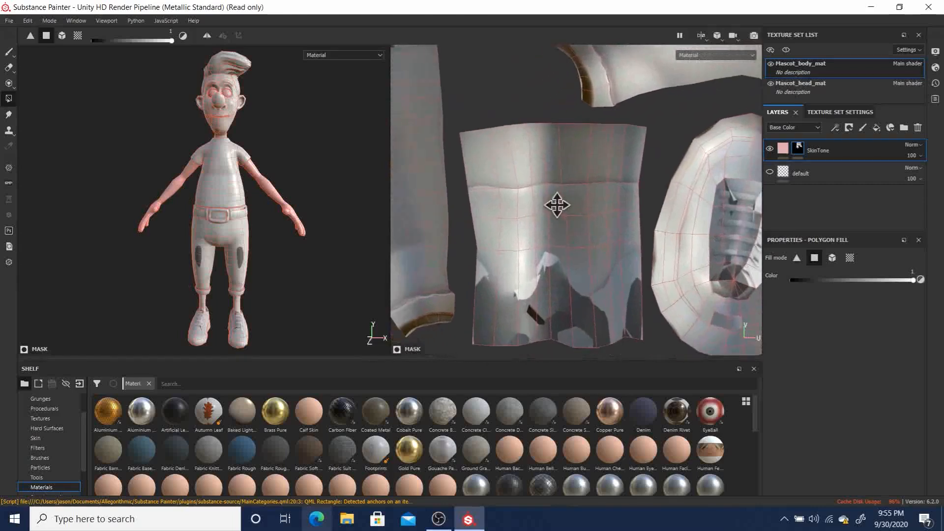
drag(456, 118, 650, 156)
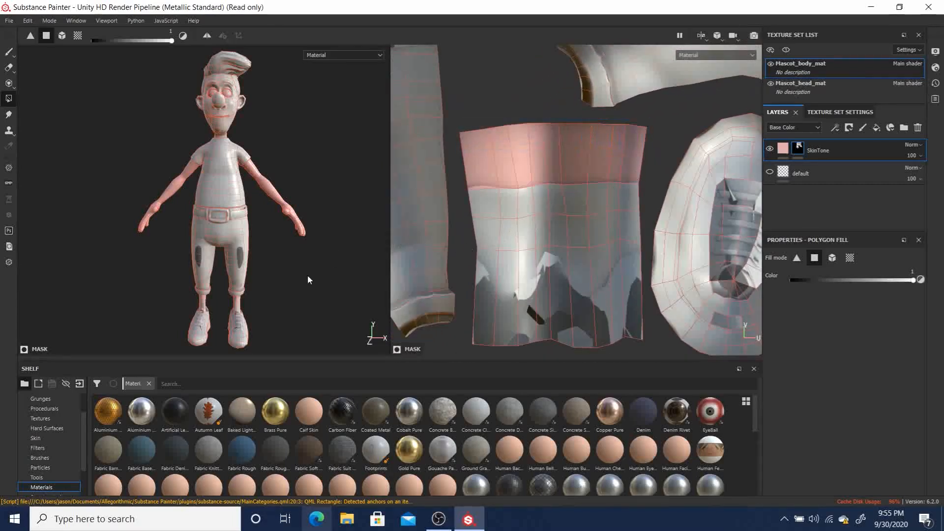
Examine the skin-toned ankles between the trouser cuffs and socks on the 3D model from several angles
alt+middle_drag(270, 297, 306, 177)
alt+right_drag(290, 184, 568, 356)
alt+right_drag(319, 239, 418, 300)
alt+middle_drag(312, 211, 192, 202)
alt+drag(209, 192, 263, 150)
alt+right_drag(263, 150, 427, 298)
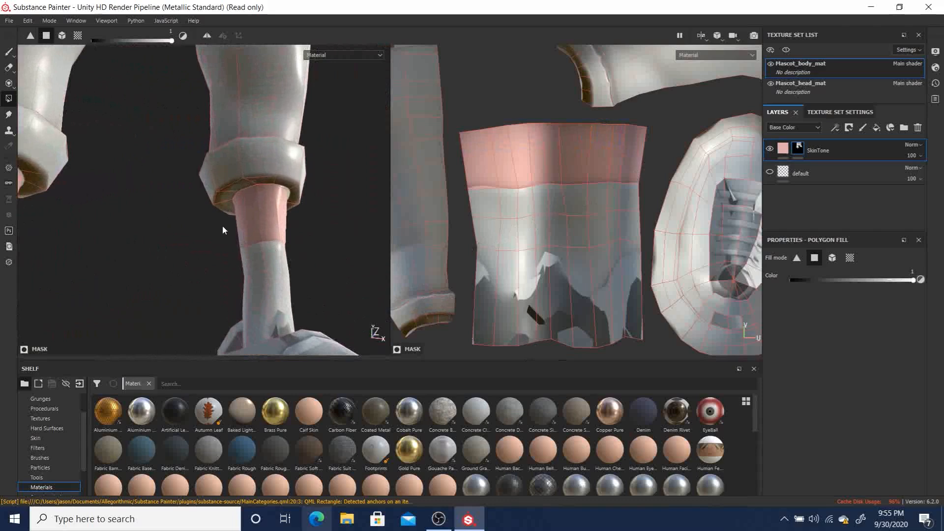
alt+drag(245, 231, 311, 226)
alt+middle_drag(266, 218, 291, 255)
alt+right_drag(290, 255, 75, 169)
alt+middle_drag(208, 120, 265, 223)
alt+right_drag(265, 224, 238, 156)
alt+middle_drag(238, 156, 230, 177)
alt+drag(229, 177, 284, 160)
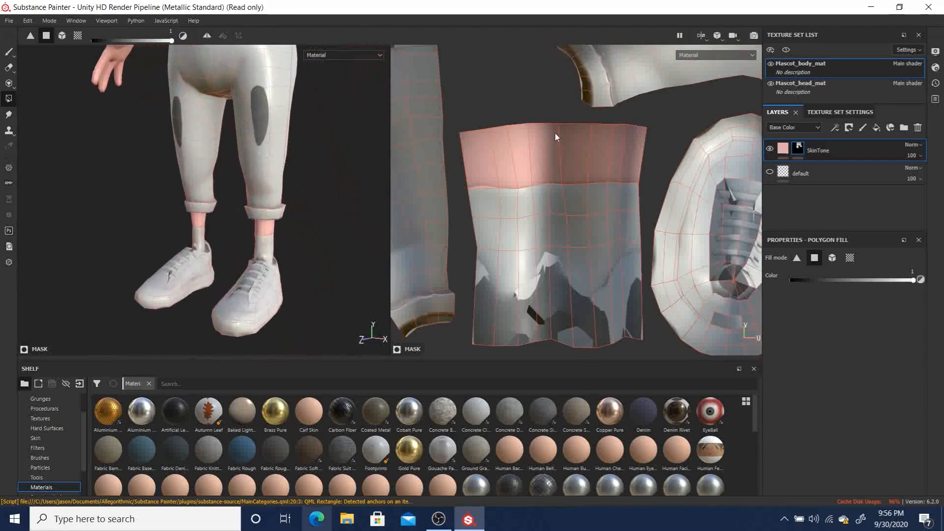
Add a fill layer above SkinTone and name it Tshirtcolor
scroll(596, 211, down, 4)
alt+middle_drag(613, 170, 618, 265)
alt+middle_drag(567, 173, 533, 205)
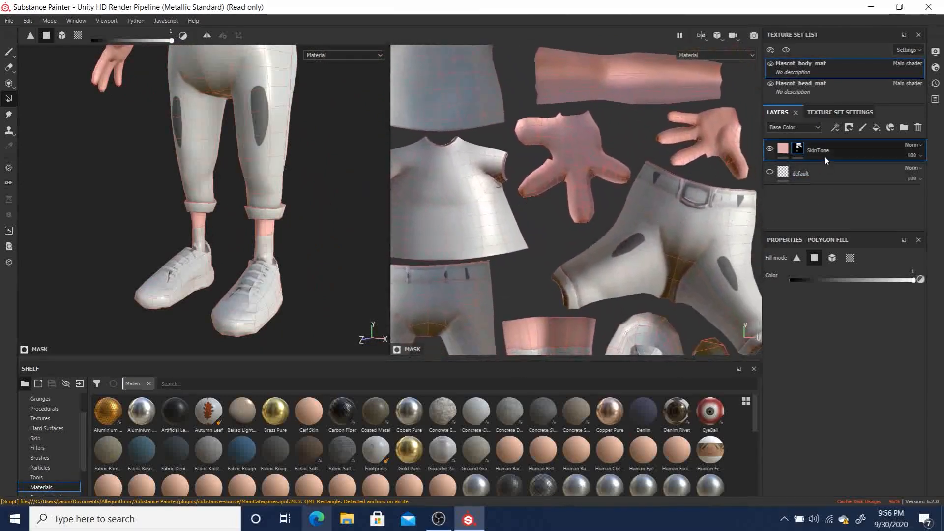
click(877, 128)
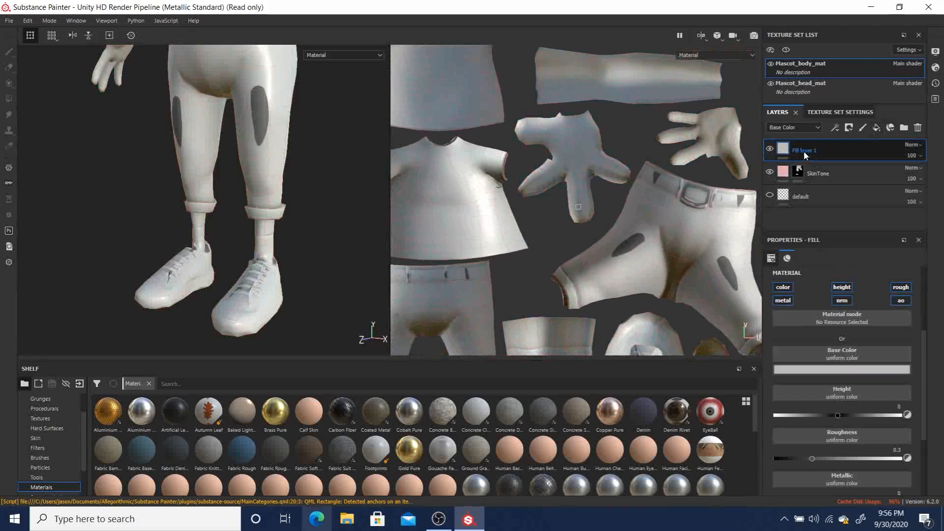
double_click(799, 152)
text(Tshirtcolor)
key(Return)
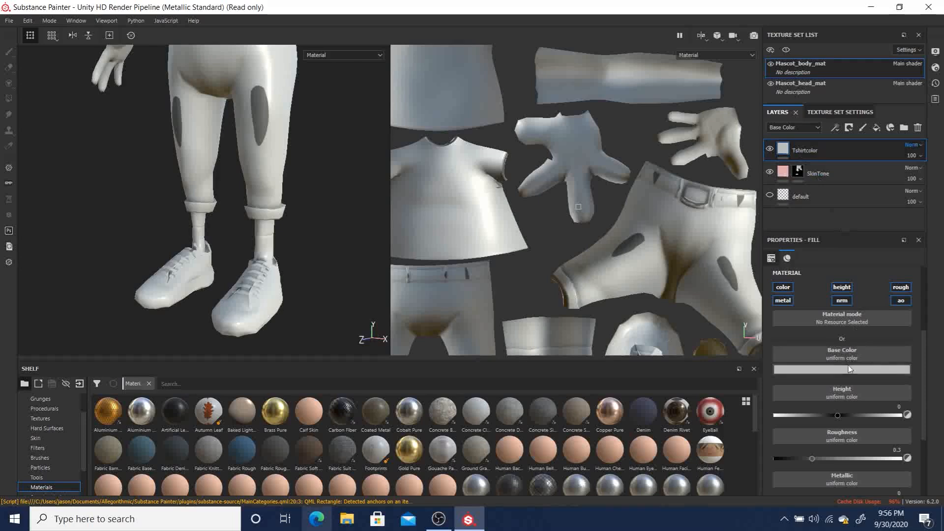
Limit the Tshirtcolor fill layer to the color channel by disabling its height, rough, ao, nrm and metal channels
click(845, 289)
click(901, 287)
click(901, 300)
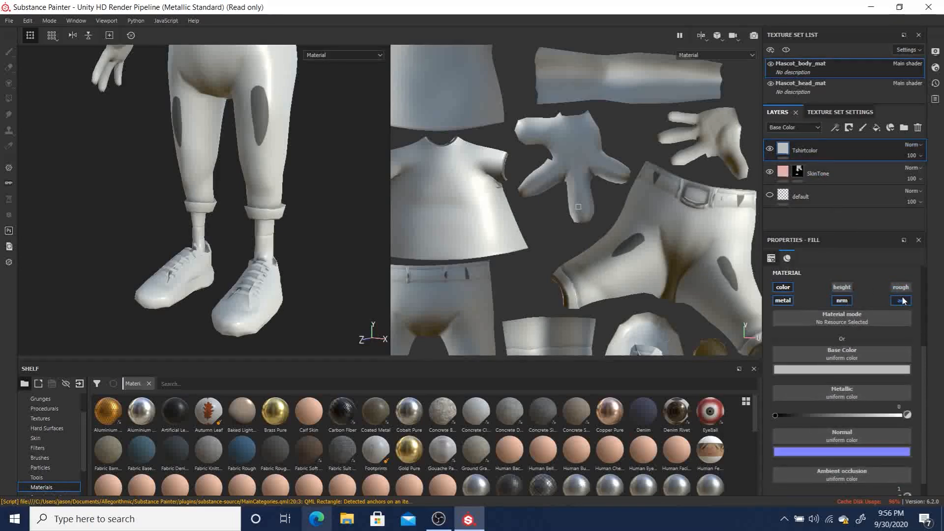
click(842, 300)
click(778, 301)
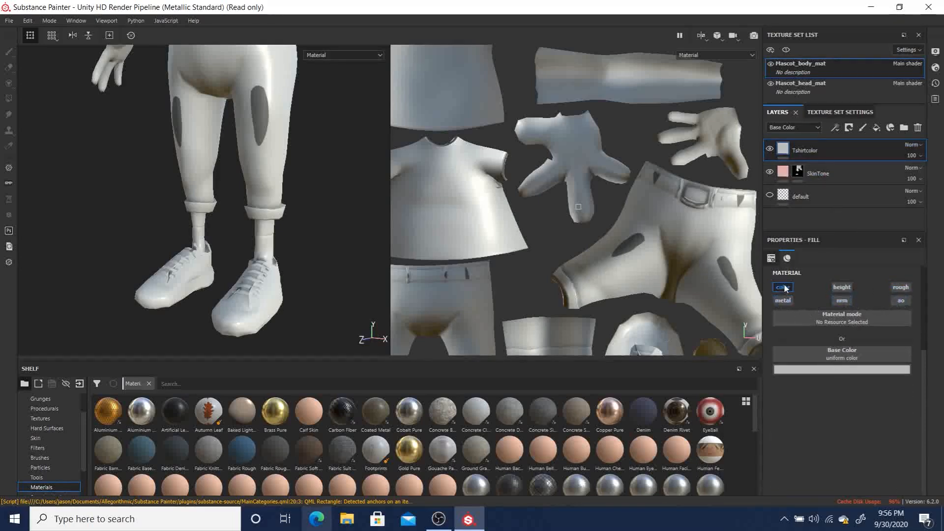
Set the Tshirtcolor layer's base color to a very pale lavender grey
click(842, 371)
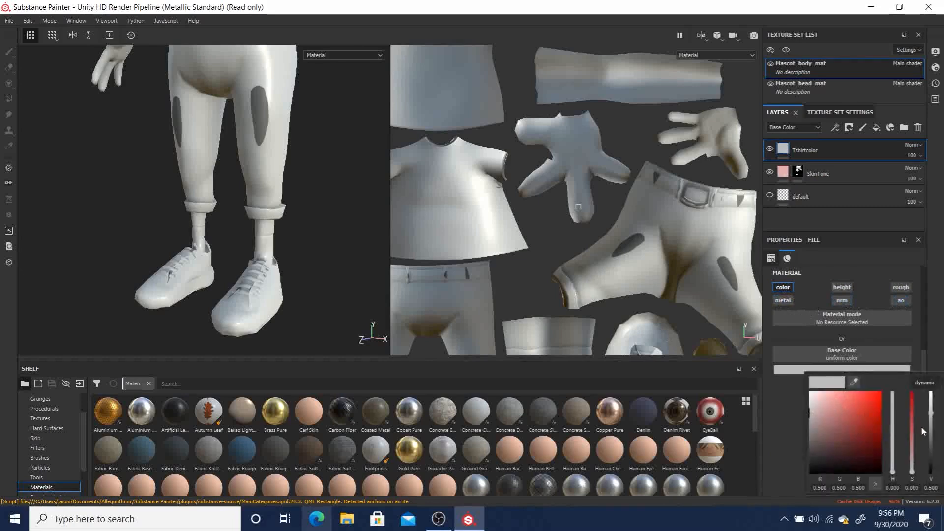
drag(896, 464, 896, 425)
mouse_move(839, 412)
mouse_down()
mouse_move(813, 402)
mouse_move(812, 412)
mouse_up()
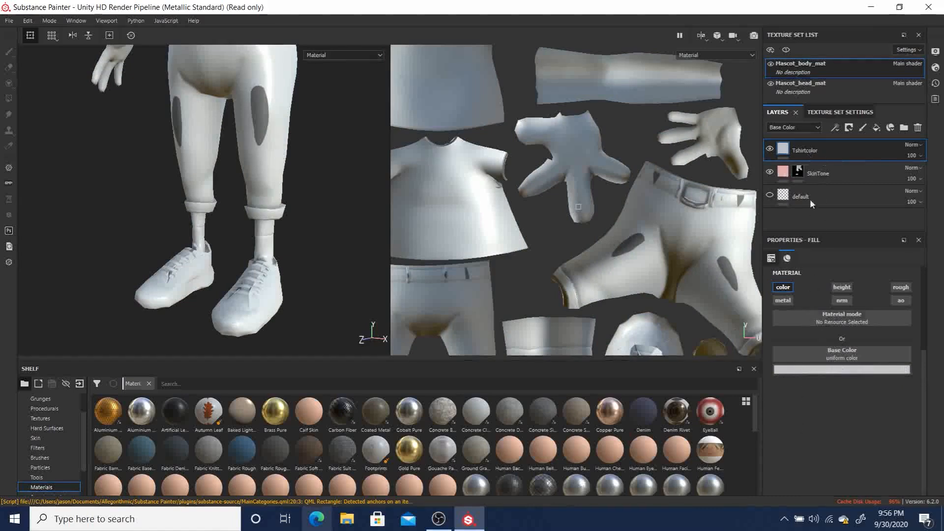
right_click(805, 149)
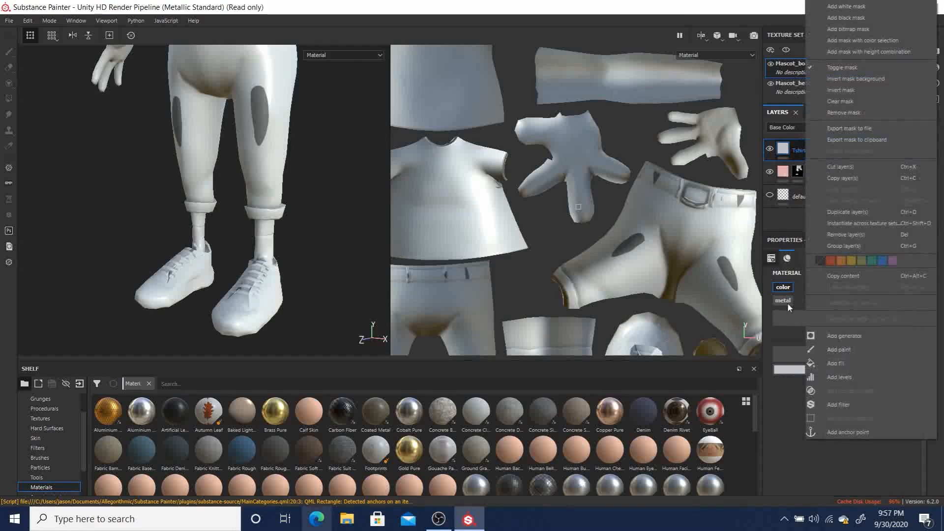
click(783, 406)
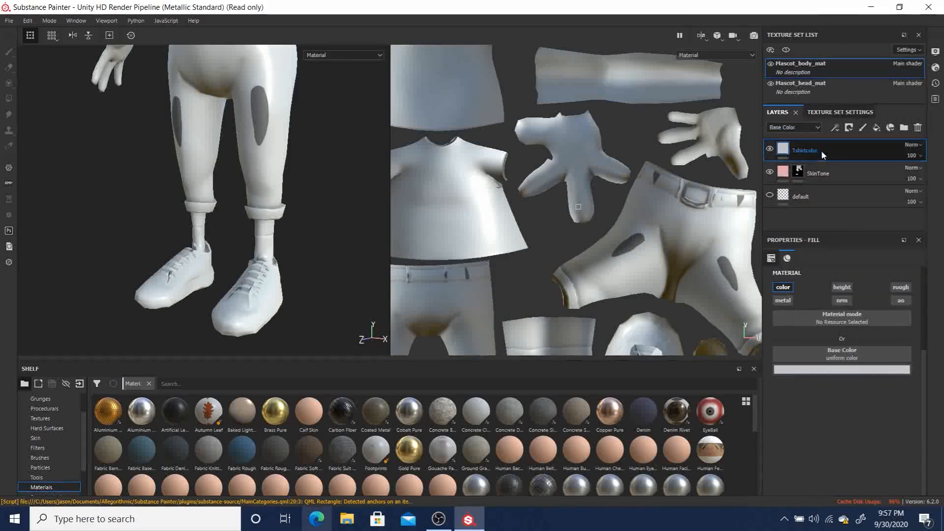
drag(787, 150, 784, 174)
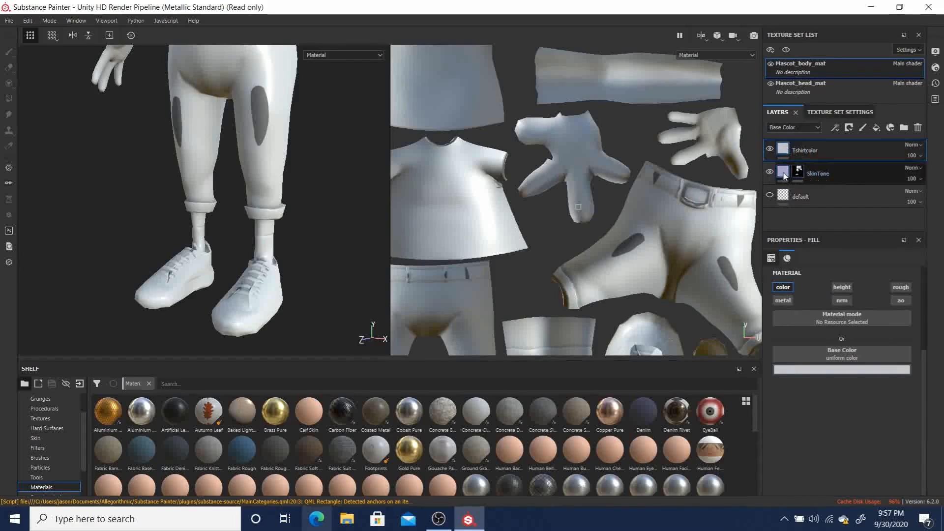
mouse_move(784, 176)
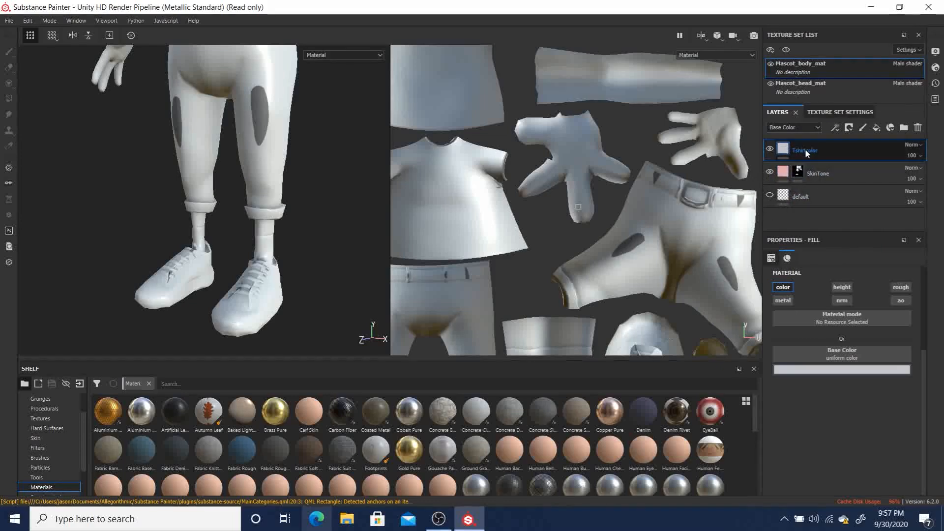
Add a black mask to the Tshirtcolor layer and fill both T-shirt UV islands into it
right_click(805, 149)
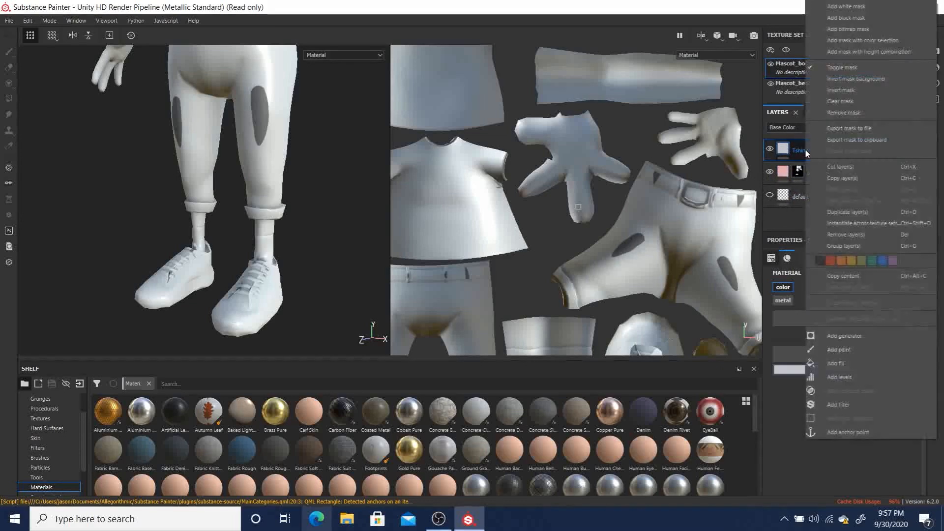
click(850, 19)
alt+middle_drag(589, 220, 718, 234)
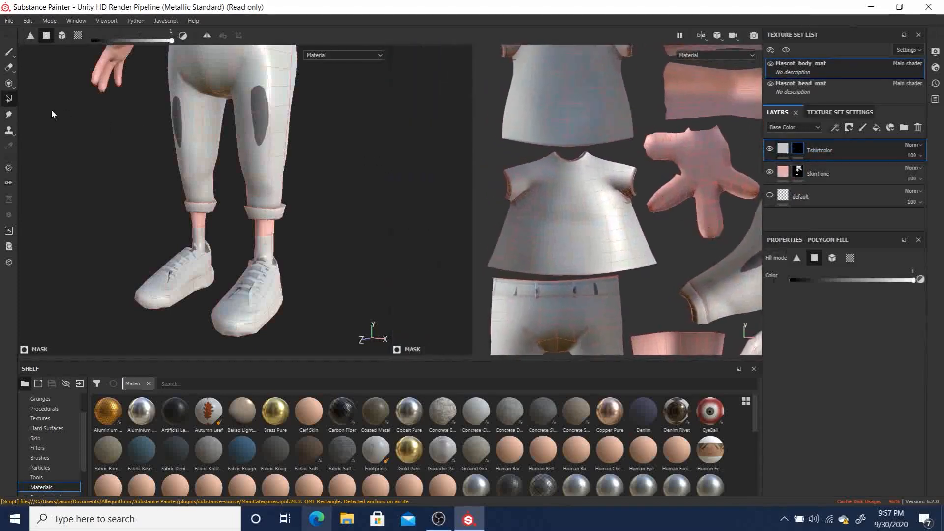
drag(482, 159, 618, 270)
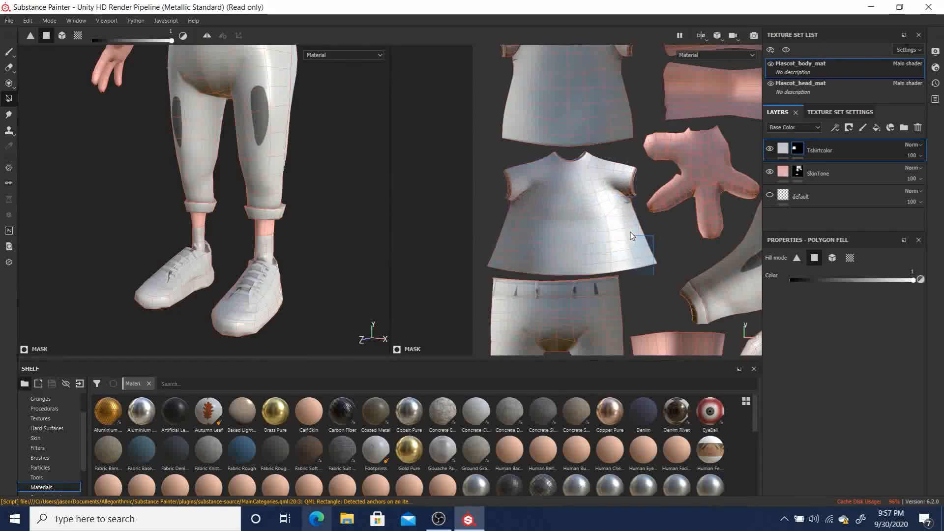
alt+middle_drag(590, 186, 617, 276)
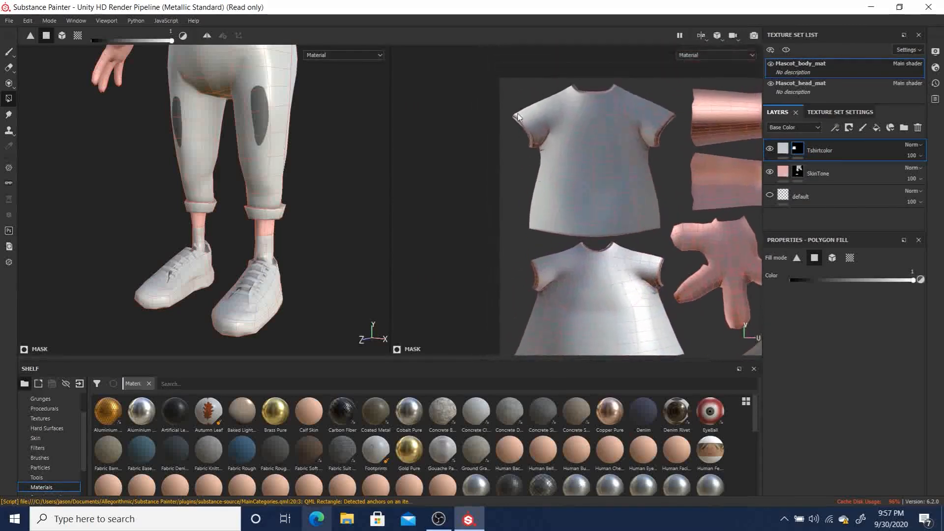
drag(489, 78, 662, 245)
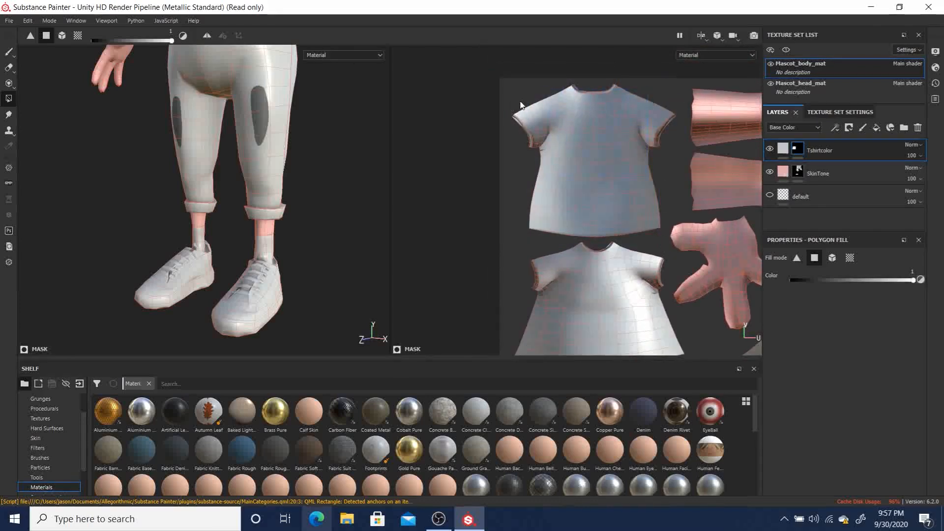
Examine the shirt and legs on the 3D model and the sock area of the lower-leg UV island
scroll(221, 163, down, 3)
alt+middle_drag(221, 163, 239, 291)
alt+drag(227, 202, 64, 217)
alt+middle_drag(249, 176, 202, 117)
scroll(582, 246, down, 2)
alt+middle_drag(573, 259, 526, 152)
alt+right_drag(576, 211, 602, 235)
alt+middle_drag(559, 167, 380, 136)
alt+middle_drag(490, 129, 601, 138)
alt+middle_drag(594, 195, 508, 57)
alt+right_drag(531, 110, 719, 257)
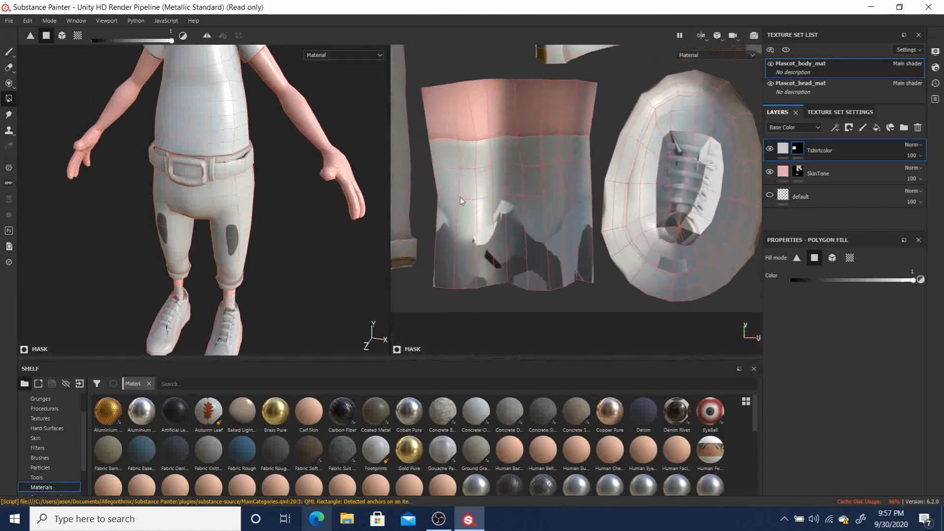
alt+right_drag(460, 198, 659, 233)
alt+middle_drag(549, 195, 566, 209)
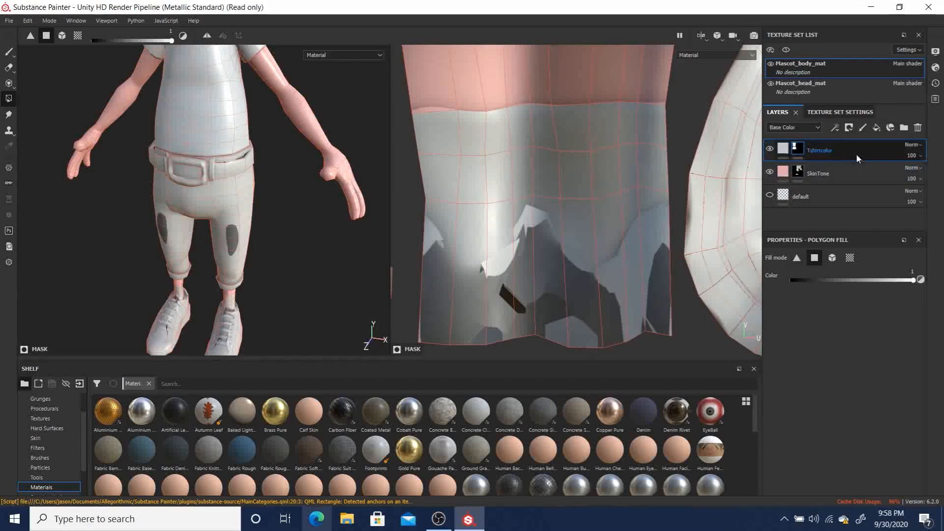
Add a fill layer named SocksColor above Tshirtcolor and give it a black mask
click(877, 127)
double_click(803, 150)
text(SocksColor)
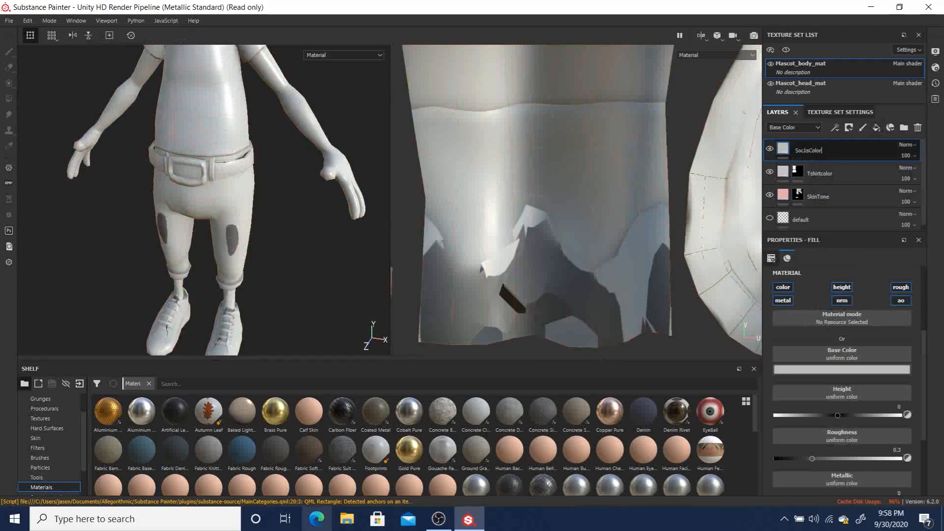
key(Return)
right_click(821, 150)
click(872, 22)
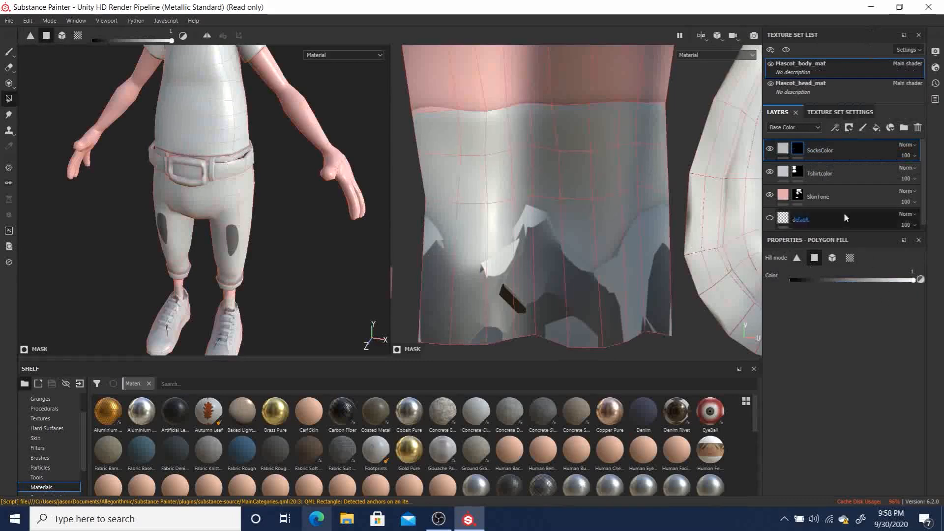
Limit the SocksColor fill layer to the color channel by disabling height, roughness, AO, normal and metallic
click(783, 150)
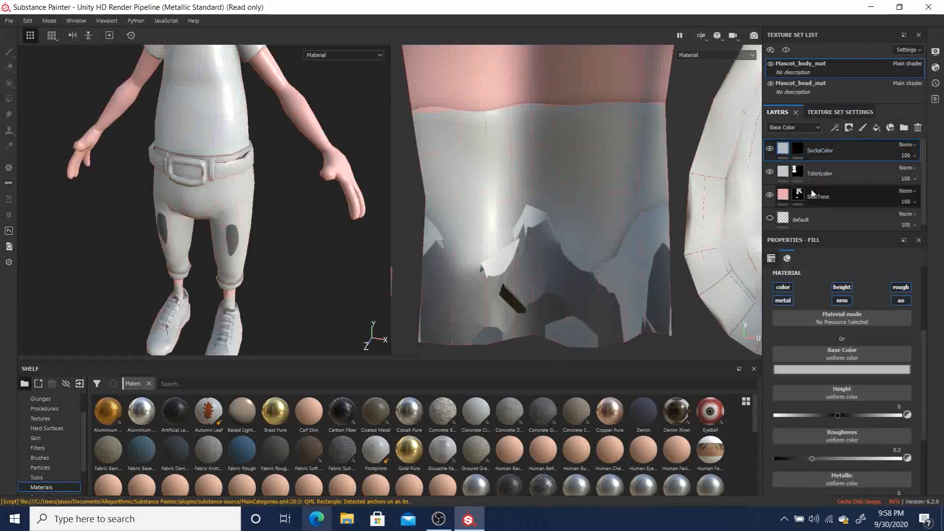
click(842, 287)
click(900, 287)
click(900, 300)
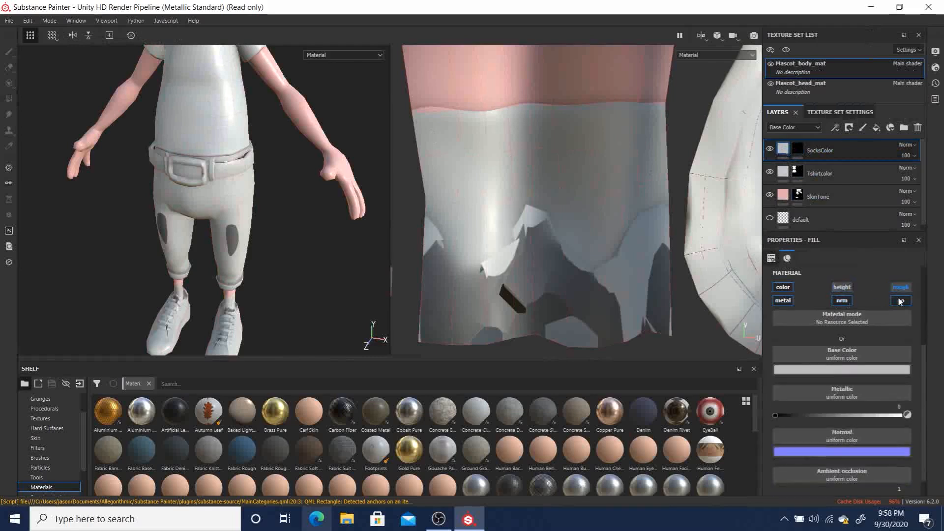
click(841, 300)
click(783, 300)
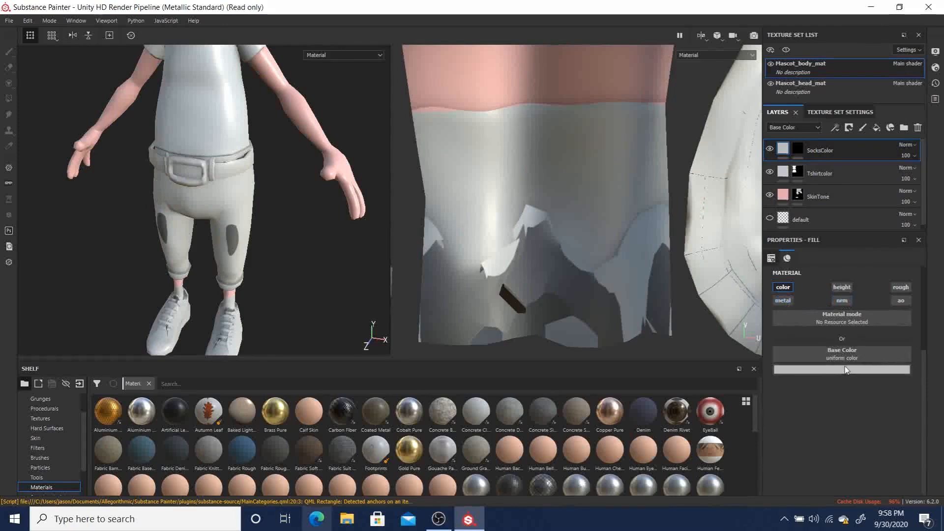
Set the SocksColor base color to a pale cream and fill the sock area of the lower-leg UV island into its mask
click(840, 371)
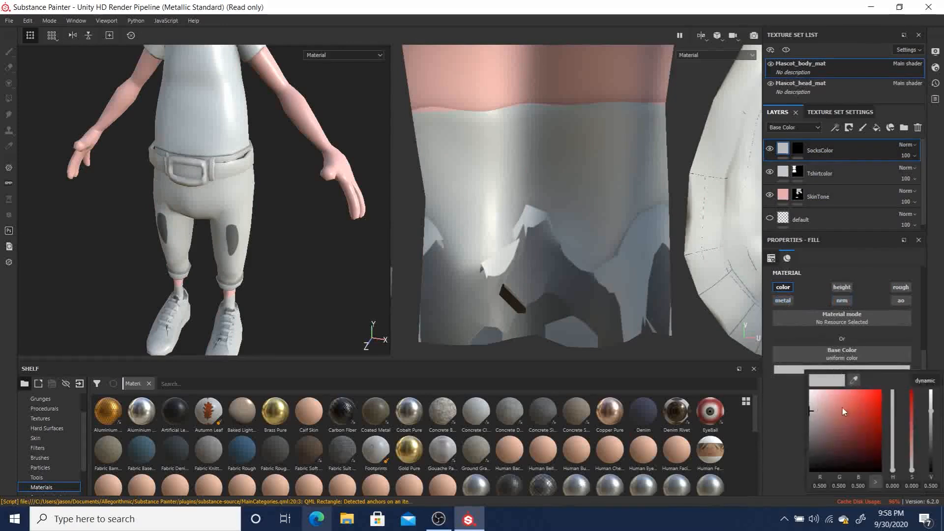
drag(893, 433, 898, 458)
drag(818, 398, 814, 403)
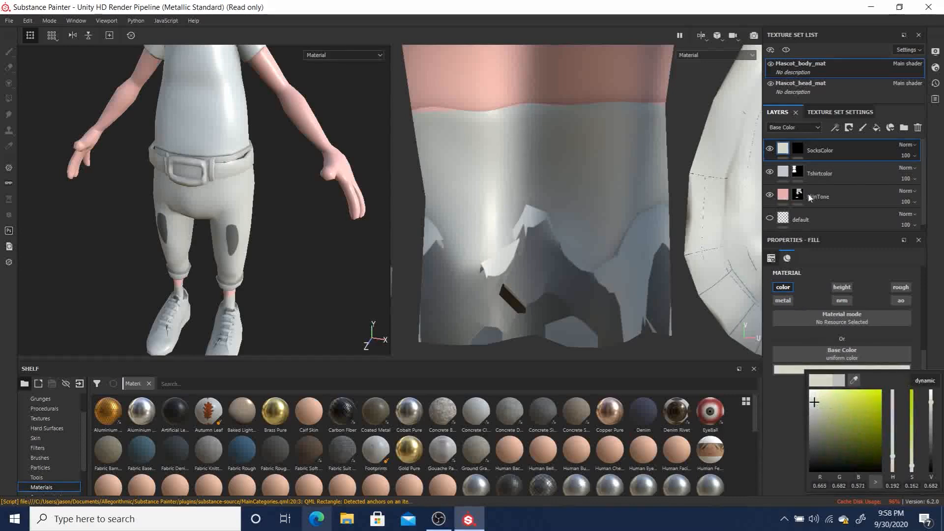
click(797, 148)
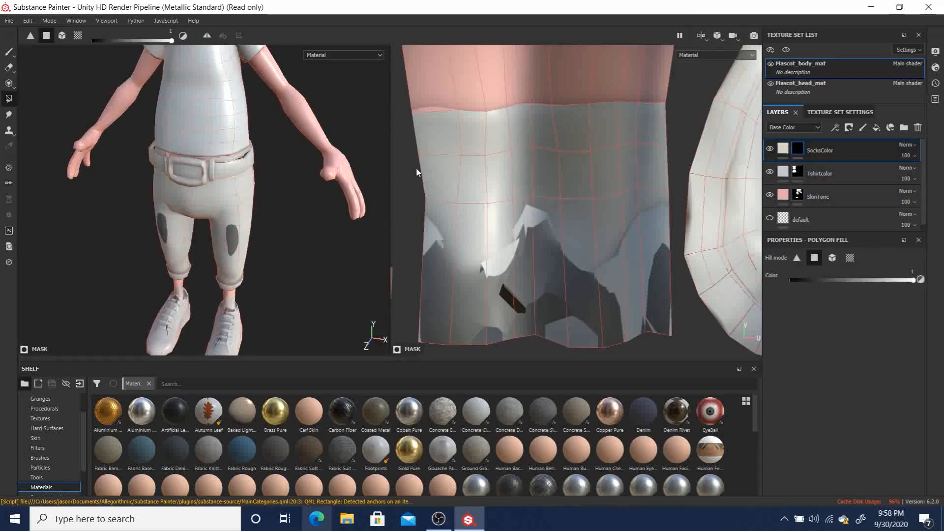
drag(404, 128, 651, 348)
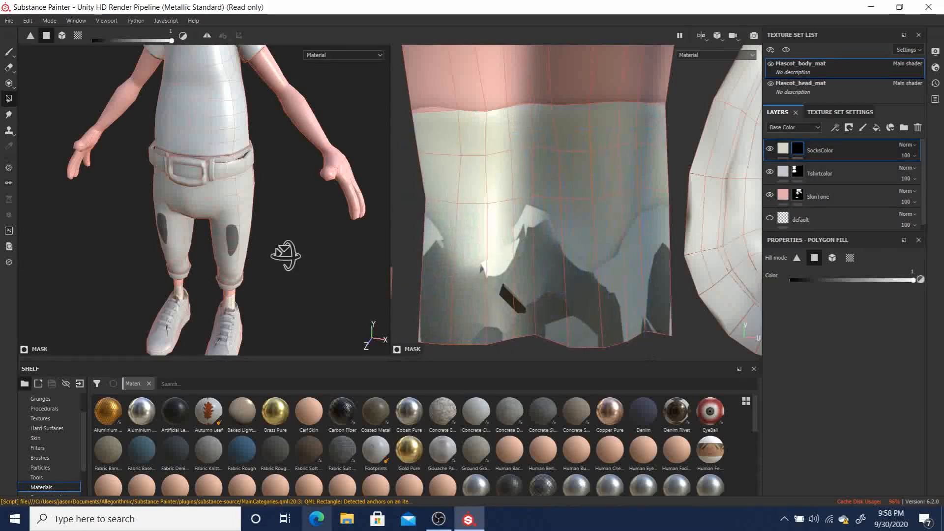
Examine the socks, shoes and lower legs on the 3D model from several angles
alt+drag(285, 253, 302, 211)
alt+middle_drag(284, 246, 267, 114)
alt+middle_drag(215, 249, 229, 178)
alt+drag(229, 178, 263, 233)
alt+right_drag(222, 130, 231, 181)
alt+middle_drag(242, 182, 276, 245)
alt+right_drag(255, 221, 172, 165)
alt+right_drag(293, 170, 258, 146)
alt+drag(257, 146, 212, 135)
scroll(432, 135, down, 5)
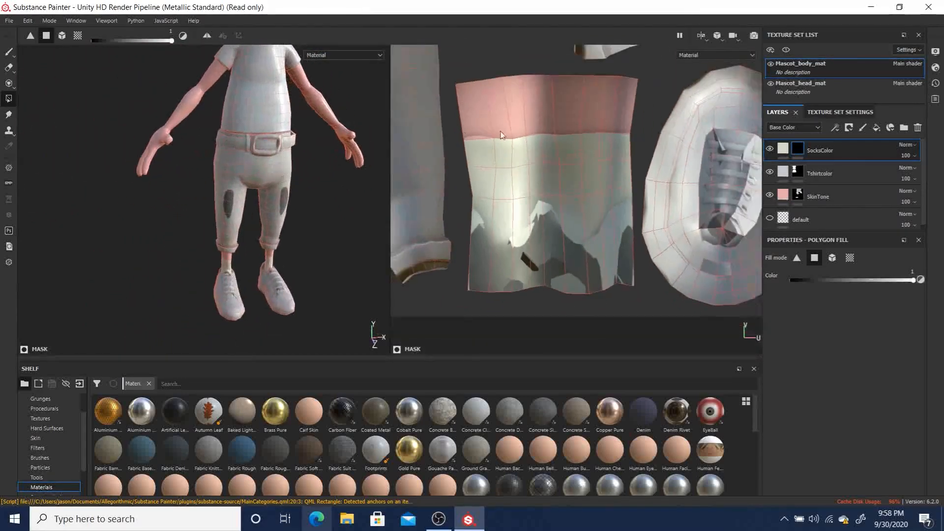
Examine the back pants and neighbouring UV islands and frame the whole UV layout
alt+middle_drag(510, 172, 703, 274)
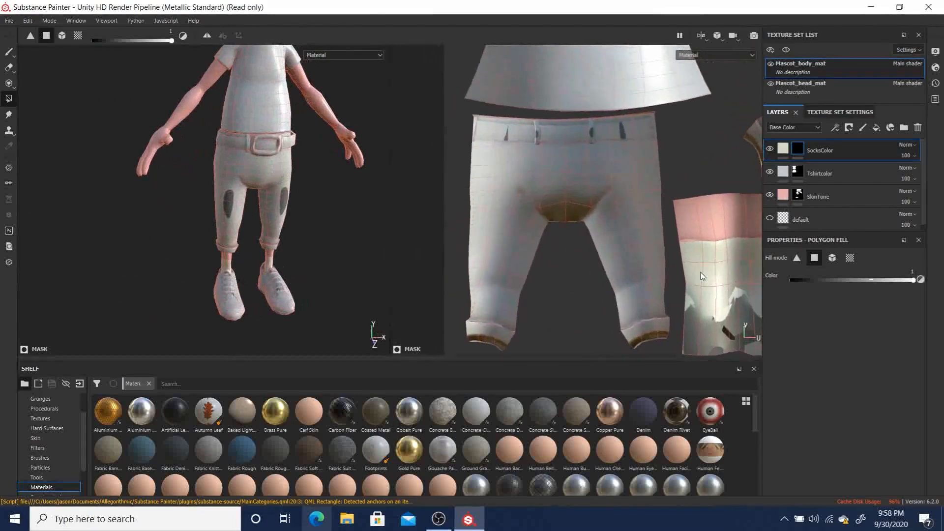
alt+drag(616, 213, 593, 223)
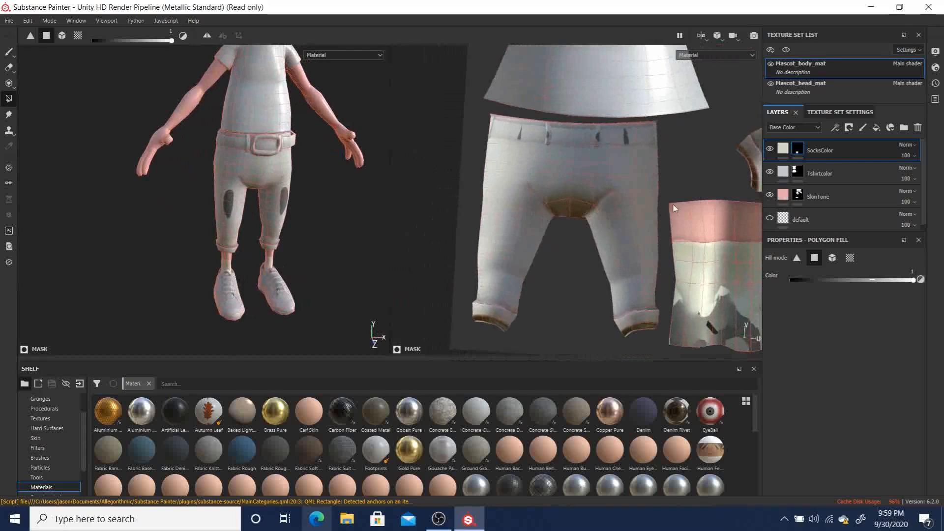
alt+drag(672, 184, 657, 161)
alt+middle_drag(704, 168, 652, 177)
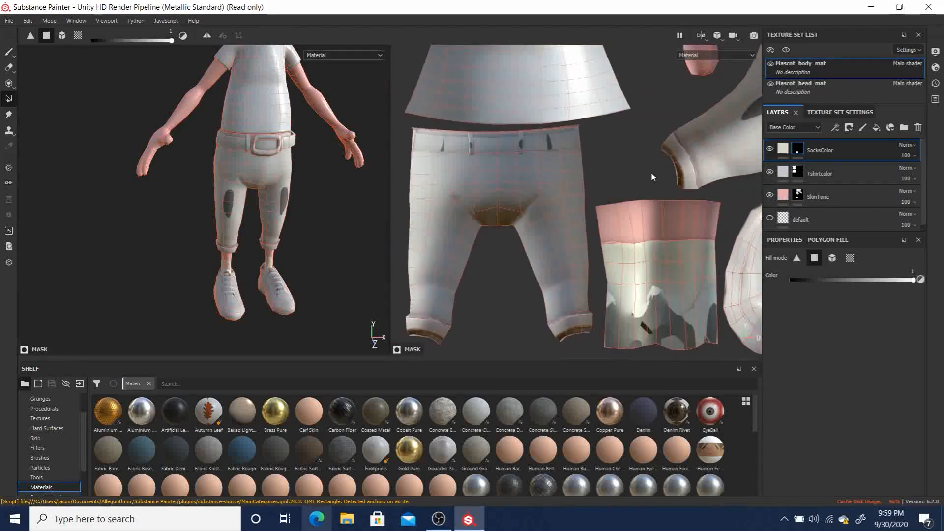
mouse_move(508, 160)
alt+middle_down()
mouse_move(480, 154)
mouse_move(619, 146)
mouse_move(501, 164)
mouse_move(472, 211)
mouse_move(508, 205)
mouse_move(517, 167)
alt+middle_up()
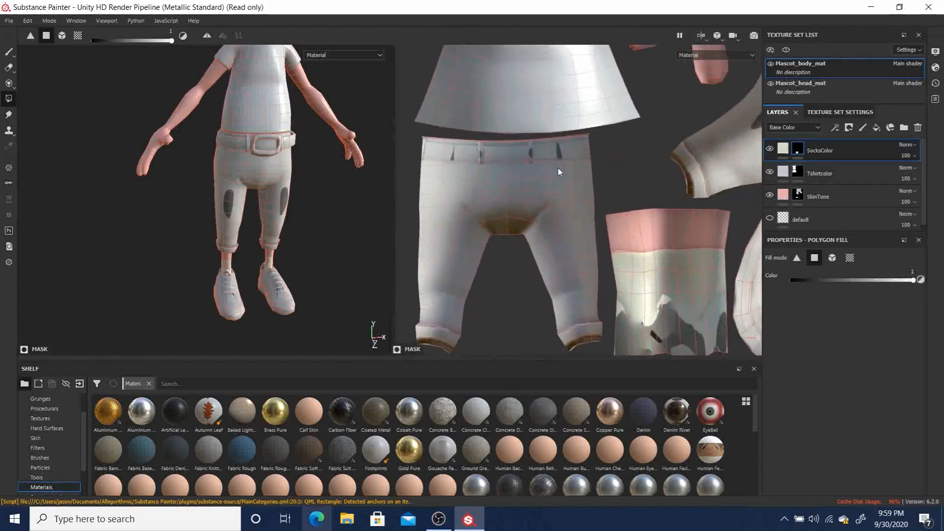
key(alt)
alt+right_drag(579, 156, 477, 145)
alt+middle_drag(681, 143, 595, 173)
key(f)
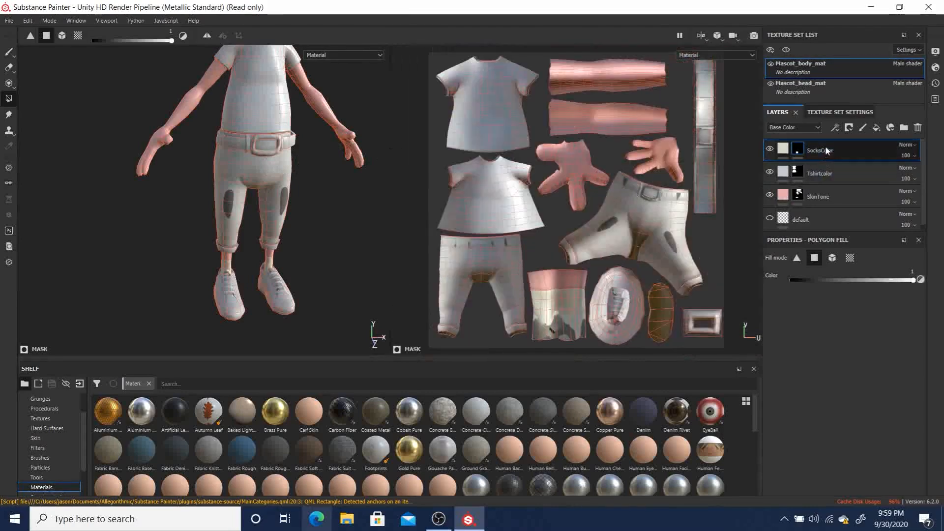
Add a fill layer named PantsColor above SocksColor
click(876, 128)
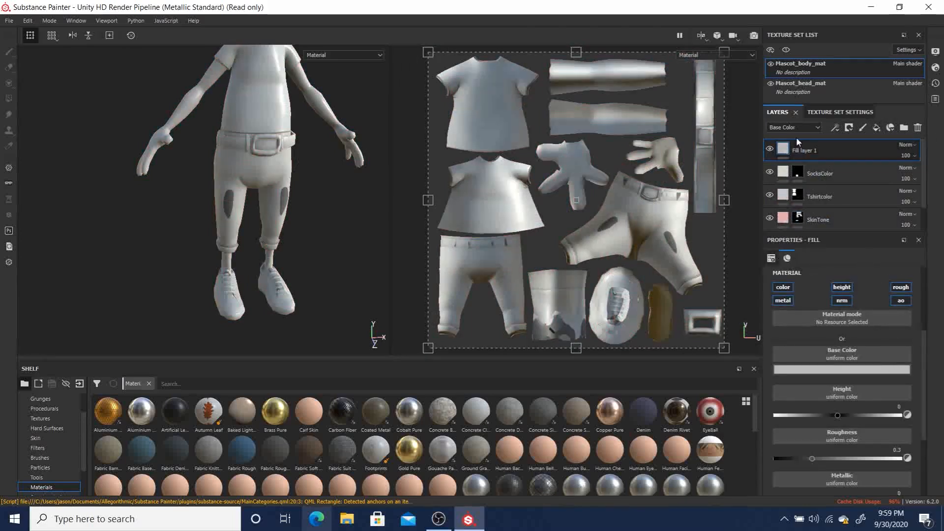
double_click(807, 151)
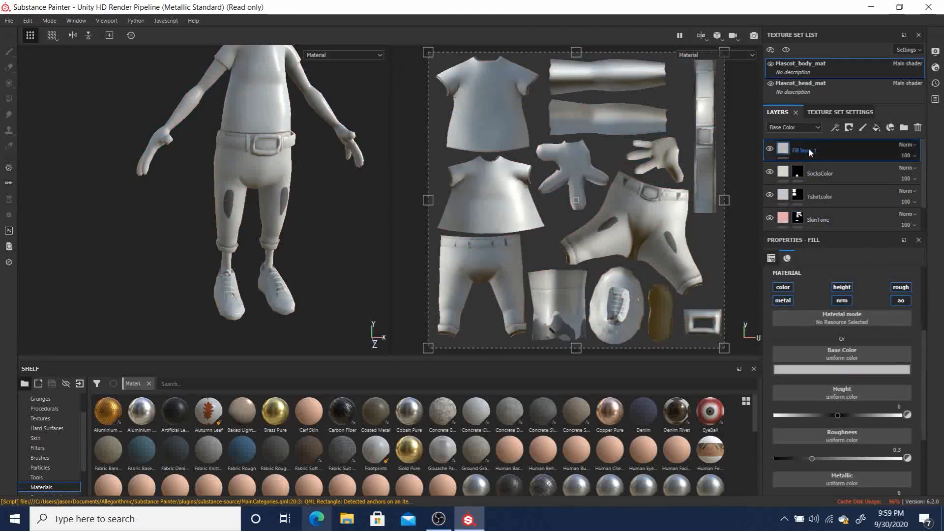
double_click(806, 151)
text(PantsColor)
key(Return)
Limit the PantsColor fill layer to the color channel by disabling height, roughness, AO, normal and metallic
click(849, 287)
click(898, 288)
click(901, 301)
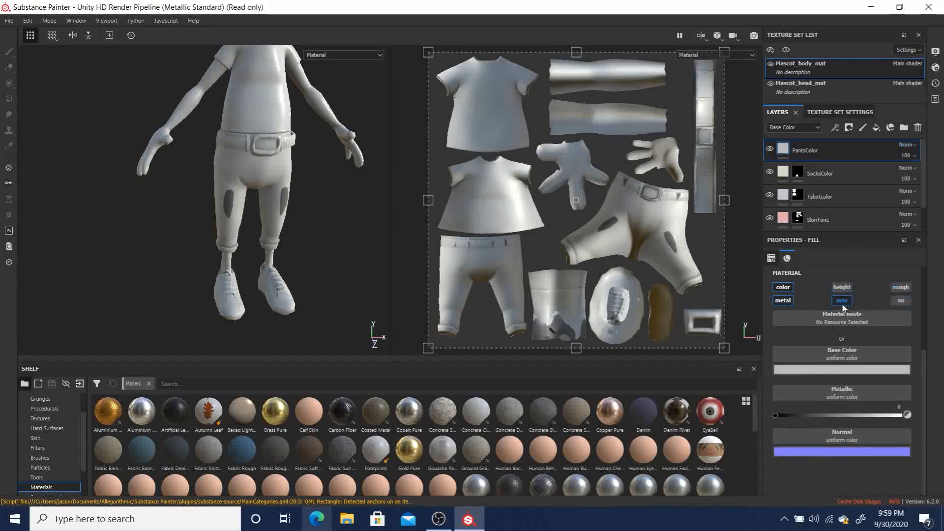
click(841, 301)
click(779, 299)
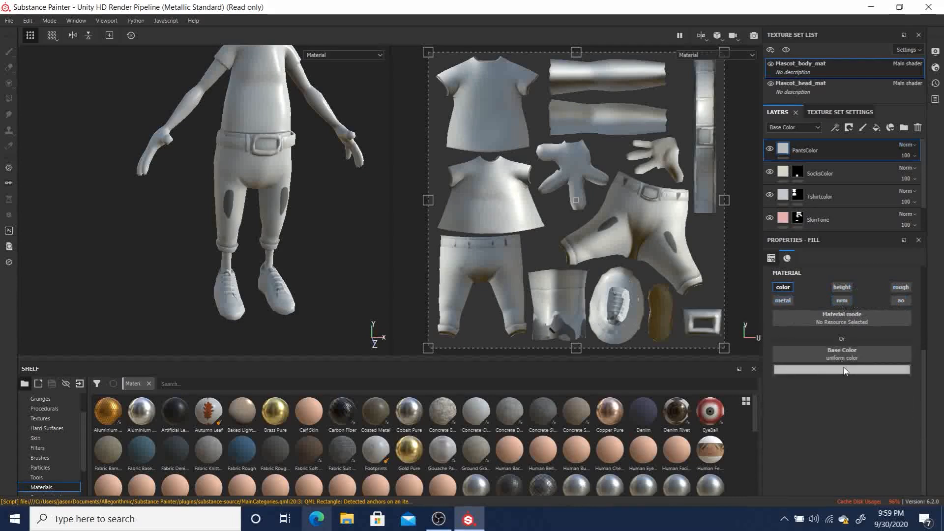
Set the PantsColor base color to a medium denim blue, RGB 0.108, 0.286, 0.639
click(842, 369)
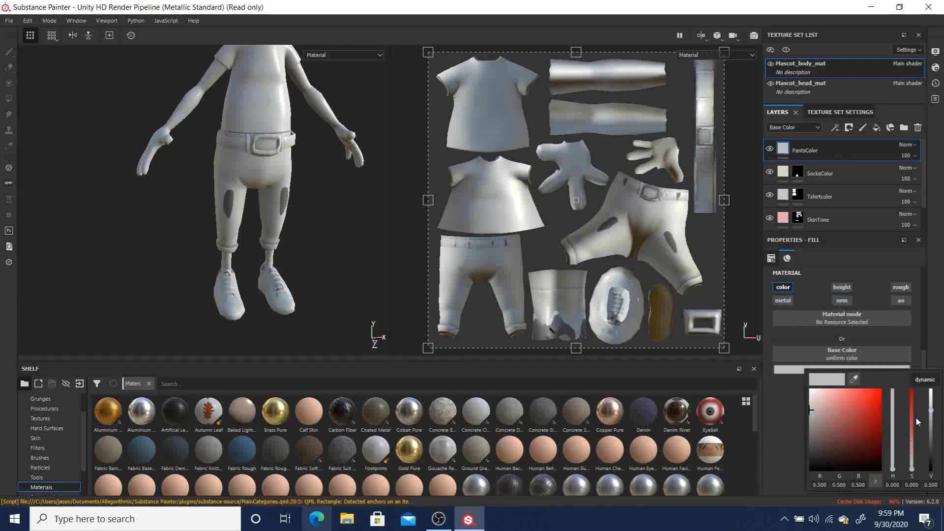
drag(892, 467, 851, 406)
click(848, 412)
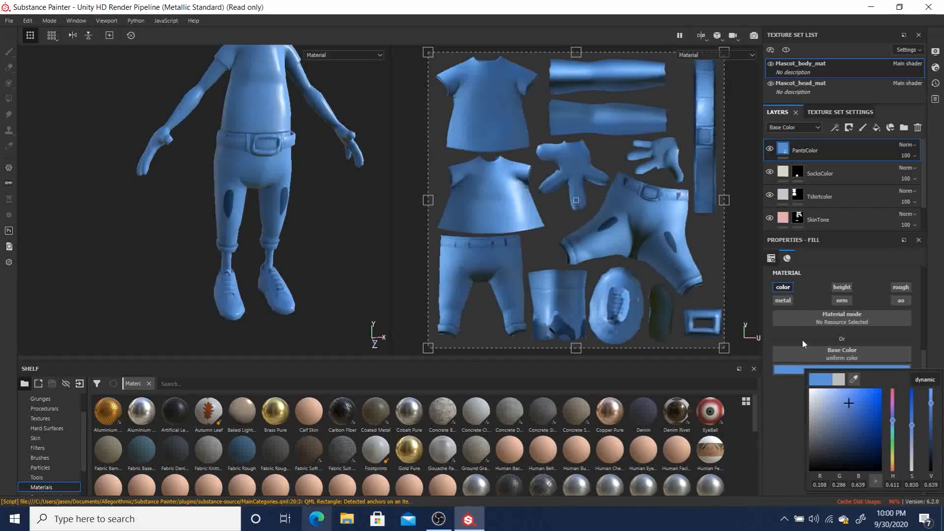
Add a black mask to the PantsColor layer and fill the back pants UV island into it
right_click(803, 153)
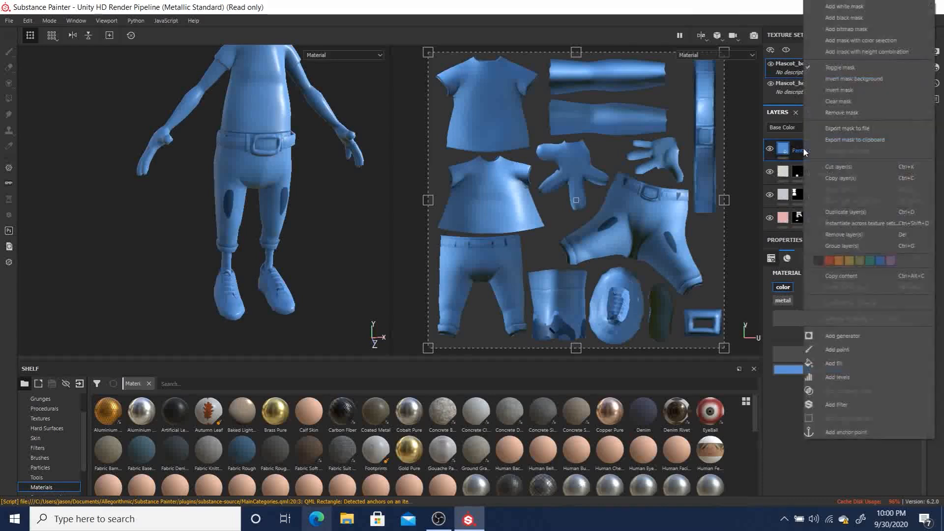
click(844, 18)
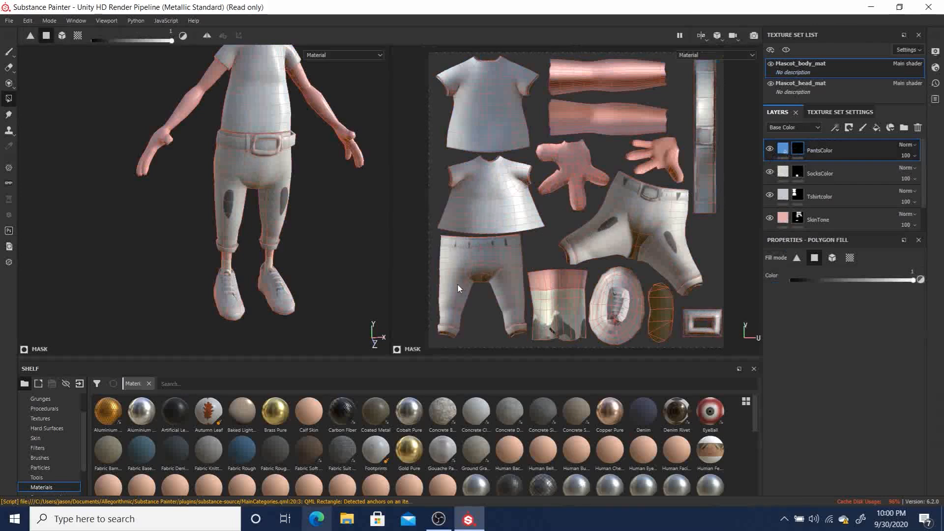
drag(430, 241, 524, 345)
scroll(497, 233, up, 5)
middle_drag(611, 261, 538, 219)
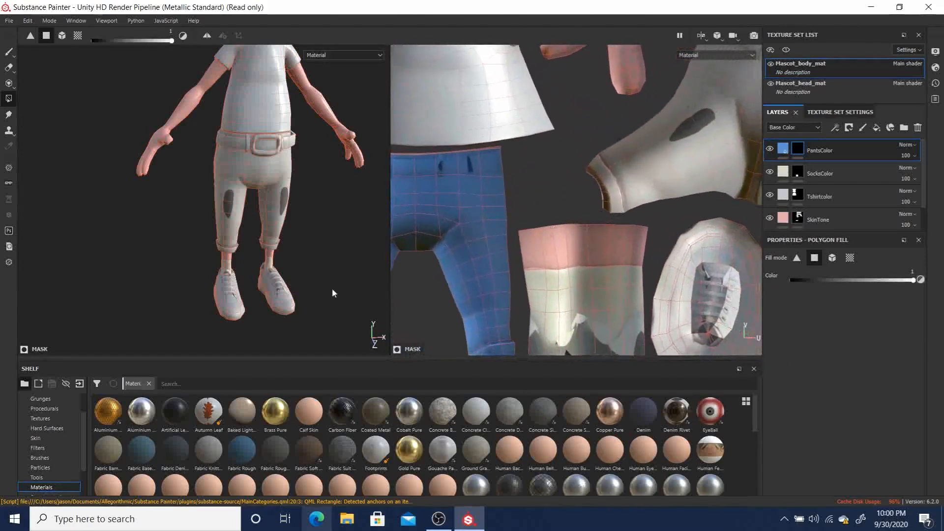
Fill both legs and the hip area of the front pants UV island into the PantsColor mask
alt+drag(199, 233, 167, 233)
alt+middle_drag(283, 201, 266, 244)
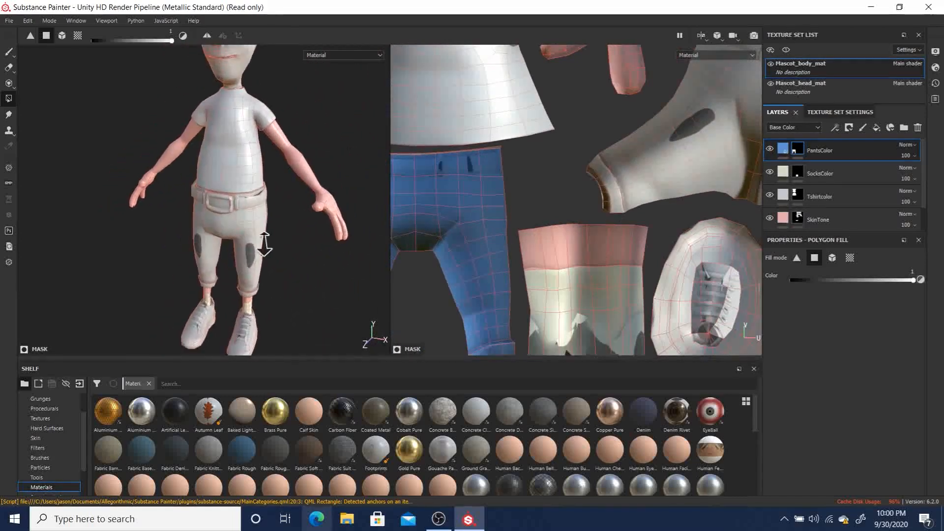
alt+right_drag(266, 243, 249, 246)
alt+middle_drag(635, 209, 468, 194)
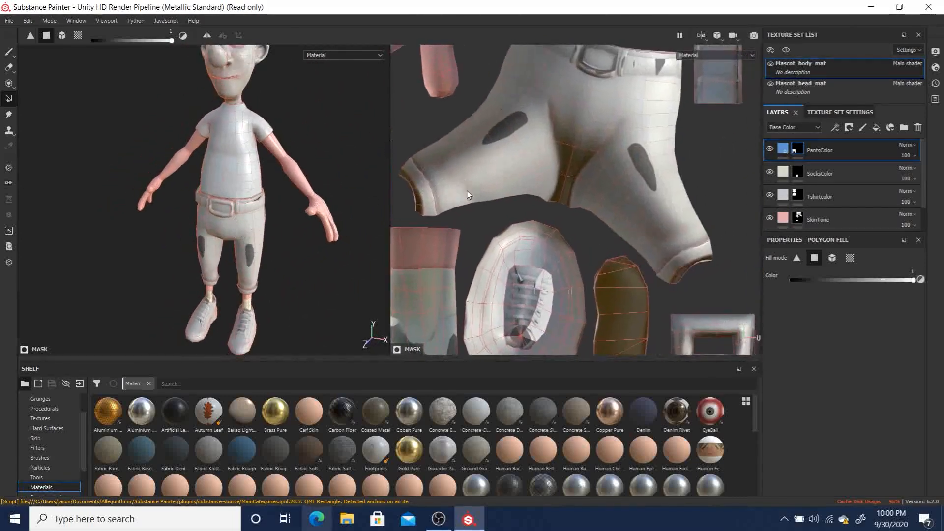
drag(408, 150, 476, 208)
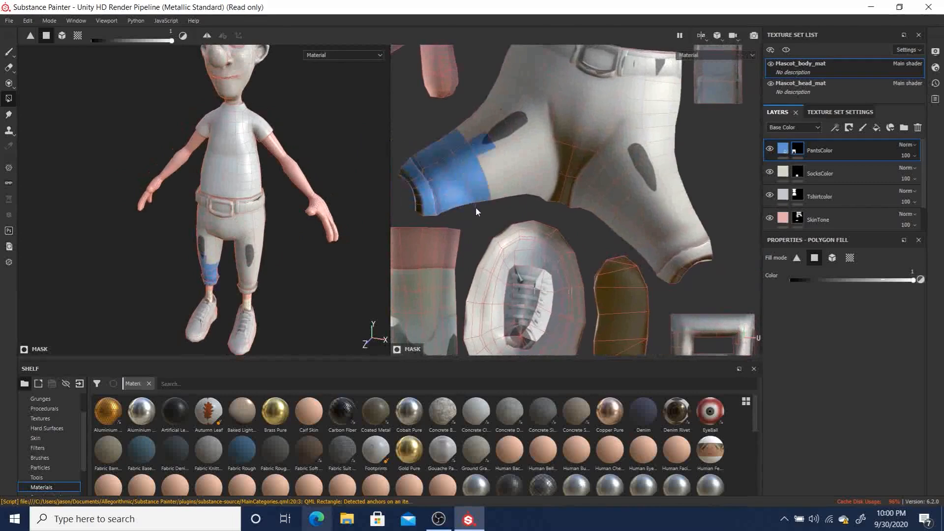
drag(453, 118, 543, 196)
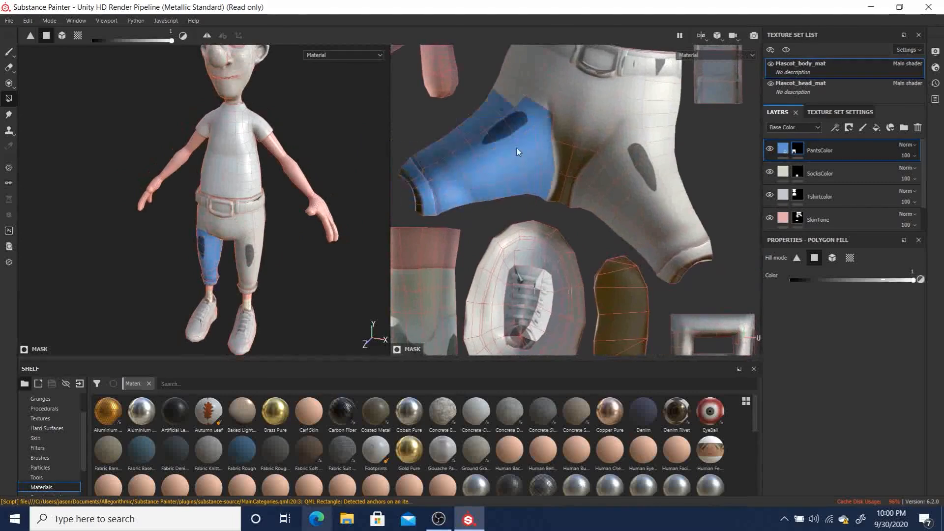
alt+middle_drag(516, 148, 480, 188)
drag(441, 122, 566, 243)
alt+middle_drag(566, 243, 534, 209)
drag(493, 99, 637, 269)
middle_drag(588, 204, 622, 285)
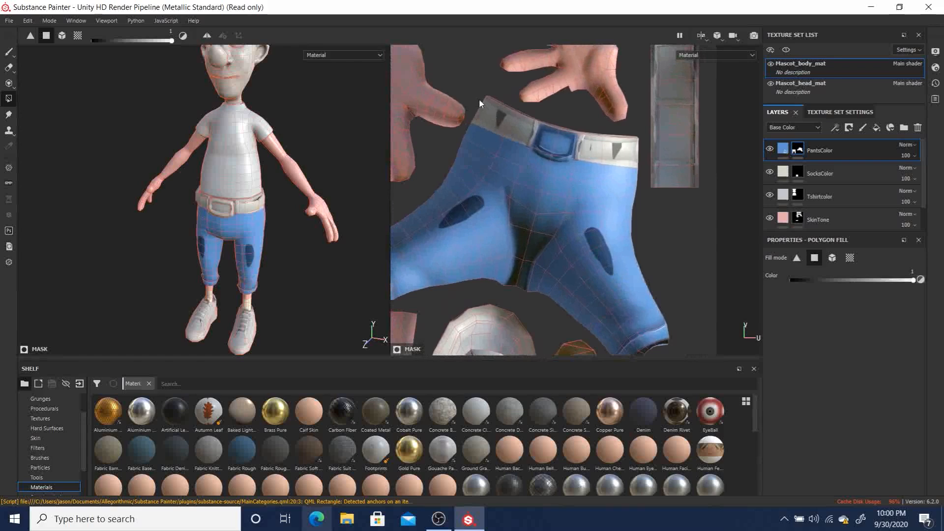
Fill the remaining waistband polygons of the front pants UV island into the PantsColor mask
drag(502, 117, 596, 176)
drag(600, 139, 626, 173)
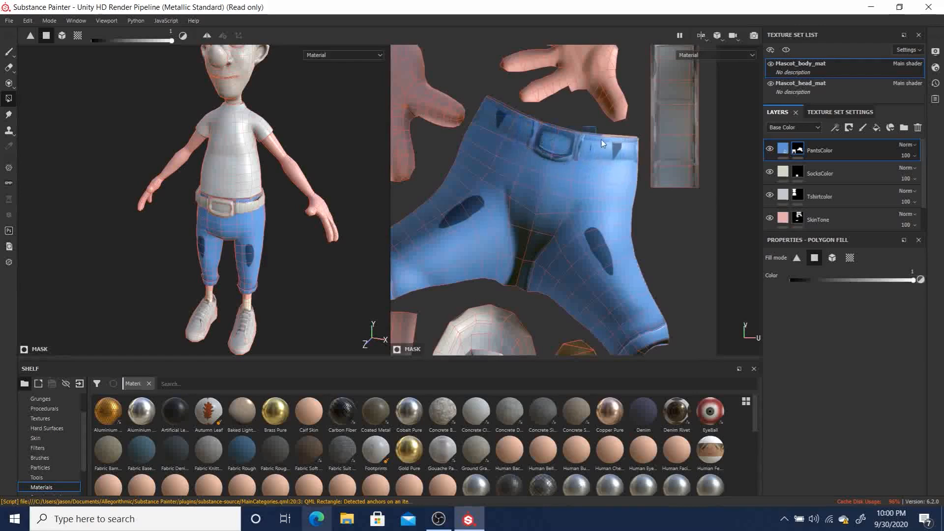
alt+right_drag(577, 217, 482, 191)
alt+middle_drag(537, 230, 587, 218)
alt+drag(250, 253, 205, 214)
scroll(205, 214, up, 6)
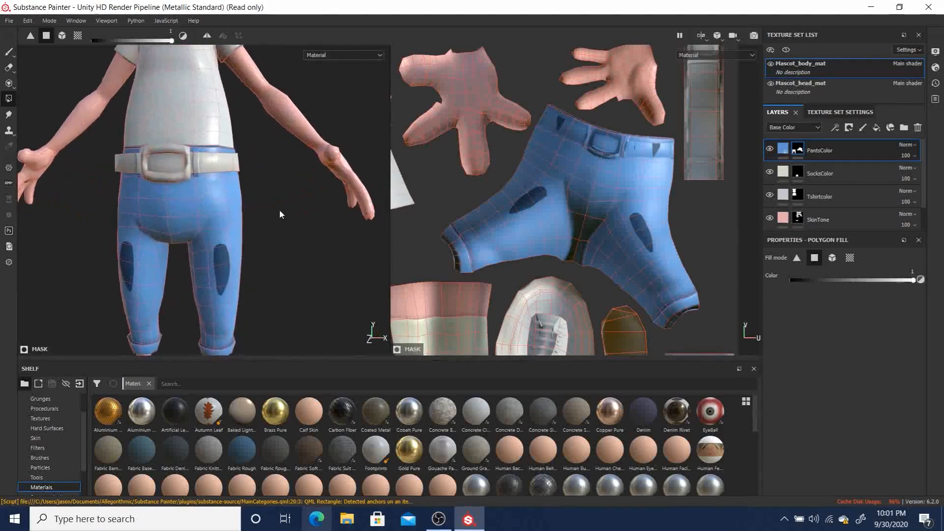
Examine the UV layout around the pants and the shoe and sole islands up close
alt+middle_drag(598, 153, 597, 282)
alt+right_drag(596, 283, 426, 222)
alt+middle_drag(478, 248, 518, 177)
alt+middle_drag(541, 264, 562, 144)
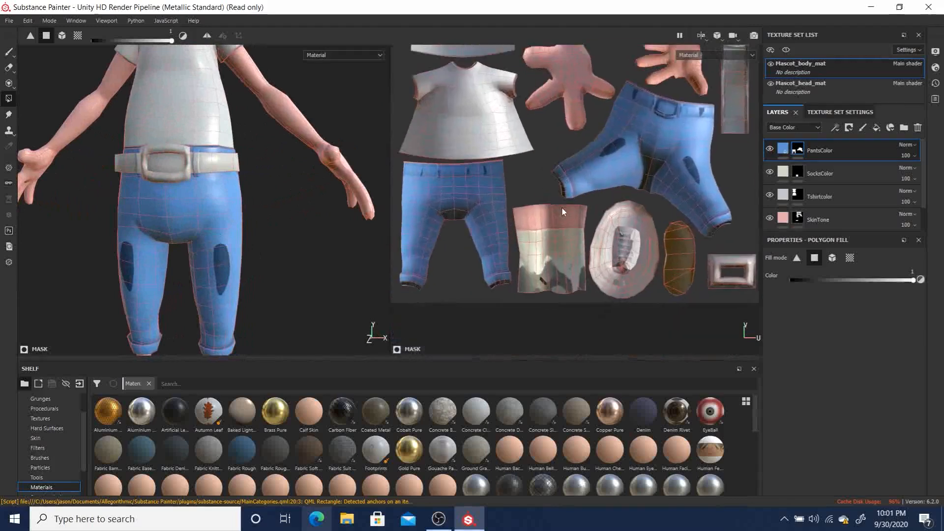
alt+middle_drag(634, 173, 599, 144)
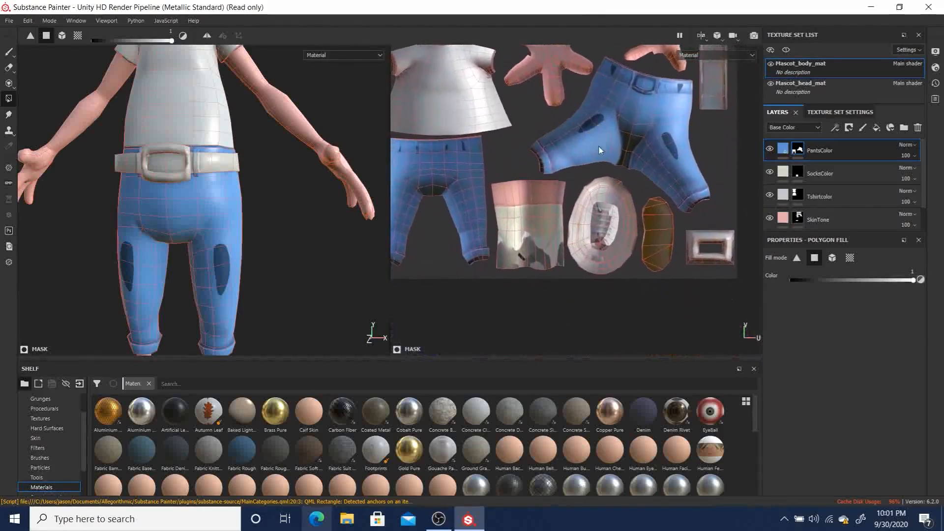
alt+middle_drag(610, 247, 605, 204)
alt+right_drag(654, 192, 835, 265)
alt+middle_drag(690, 224, 567, 218)
alt+middle_drag(536, 174, 620, 207)
alt+right_drag(604, 225, 757, 307)
alt+middle_drag(656, 224, 628, 219)
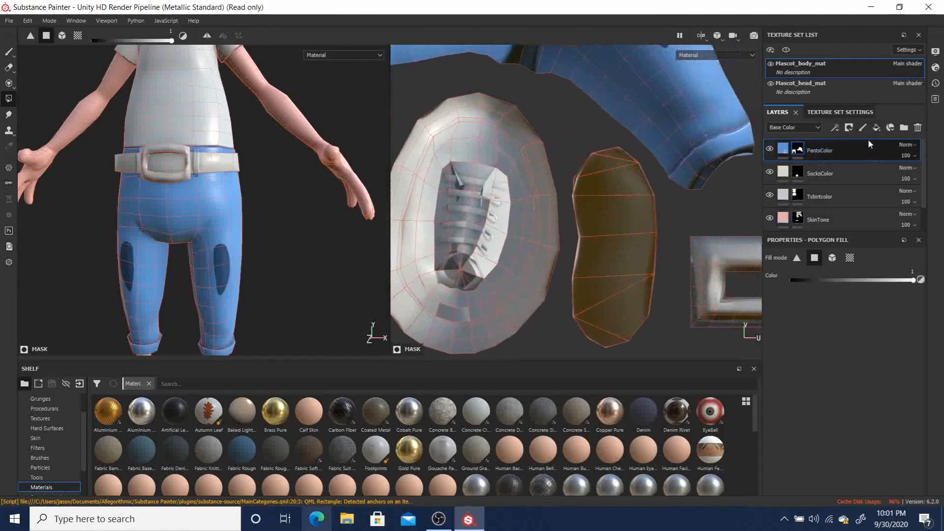
Add a fill layer named ShoesColor above PantsColor with a black mask, and open its fill properties
click(876, 128)
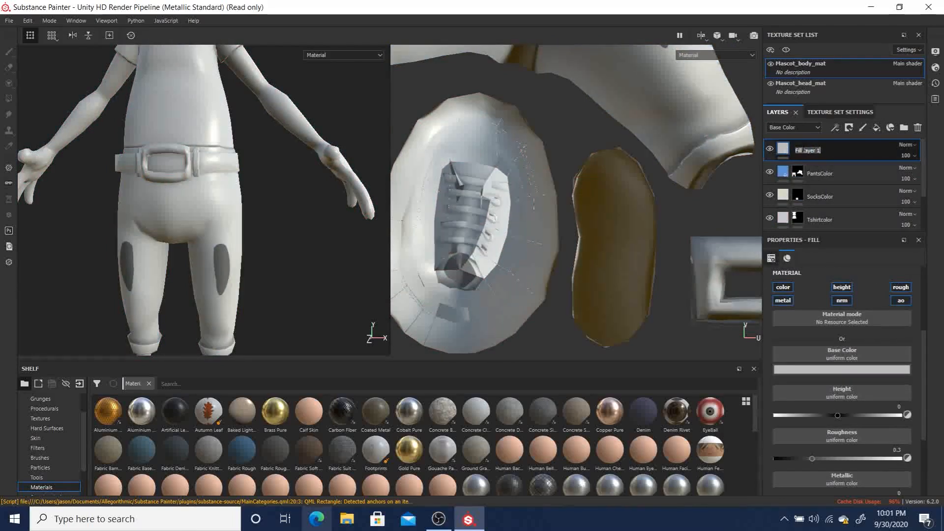
text(s)
right_click(804, 146)
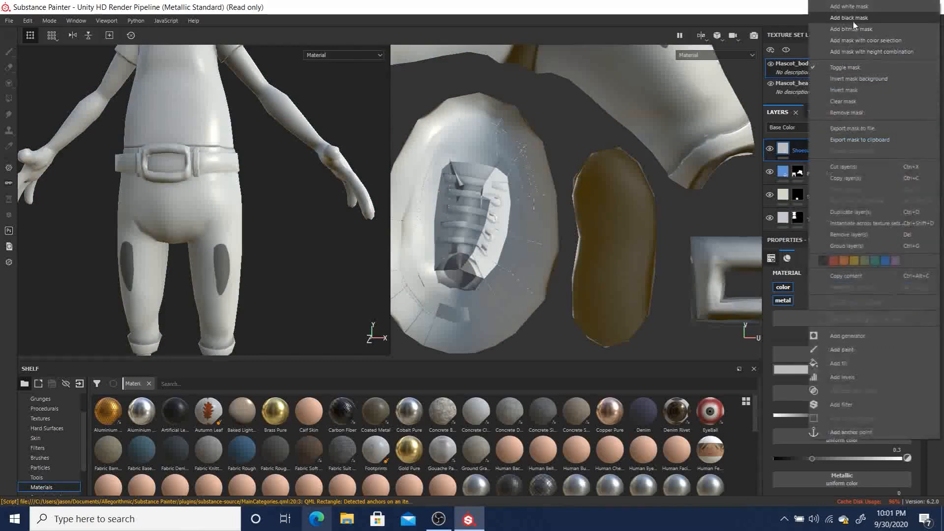
click(853, 19)
key(4)
click(784, 149)
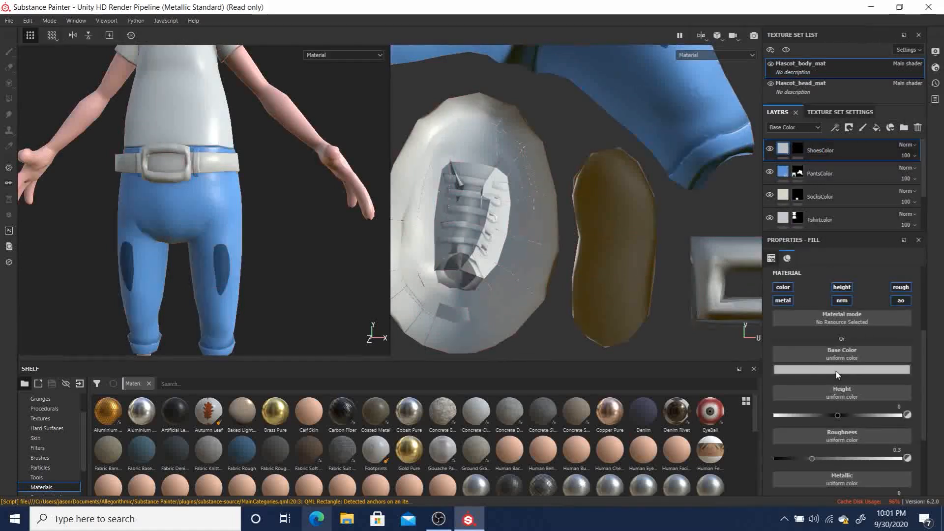
Set the ShoesColor base color to a pale pinkish grey (RGB 0.671, 0.620, 0.620) and keep only its color channel enabled
click(837, 370)
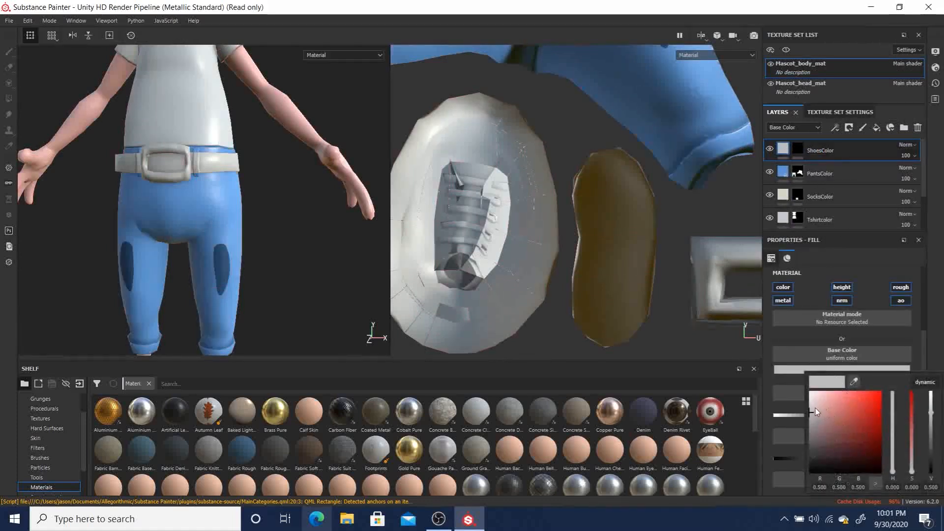
drag(826, 411, 812, 406)
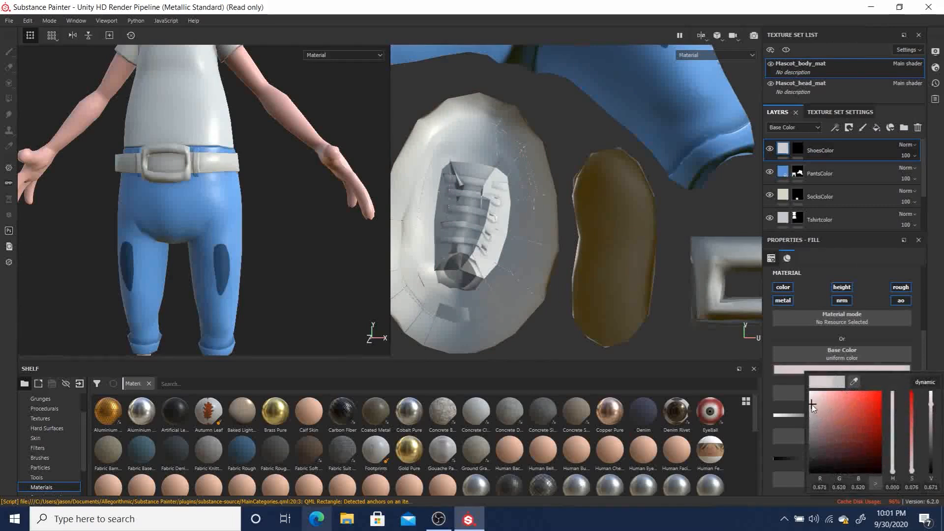
middle_drag(546, 258, 636, 227)
click(841, 287)
click(901, 287)
click(901, 300)
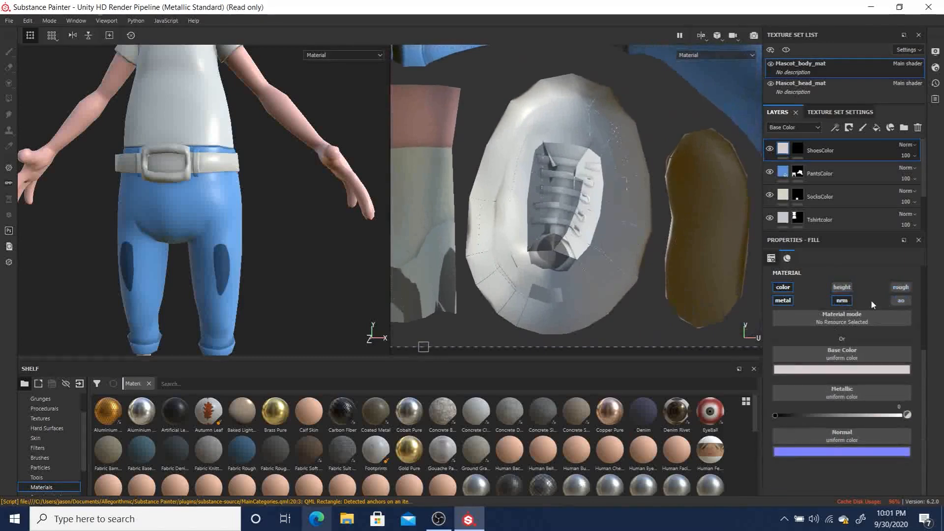
click(844, 299)
click(786, 300)
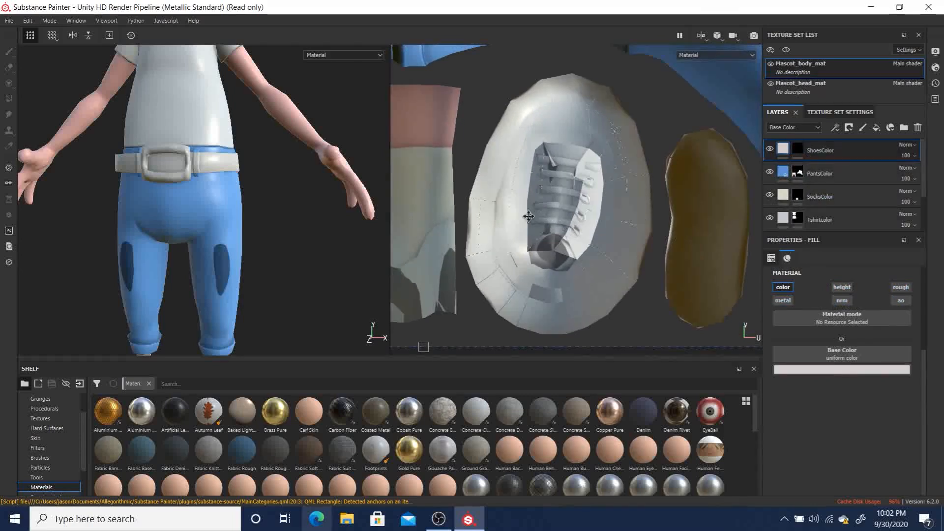
Fill the polygons of the shoe UV island into the ShoesColor mask
click(798, 148)
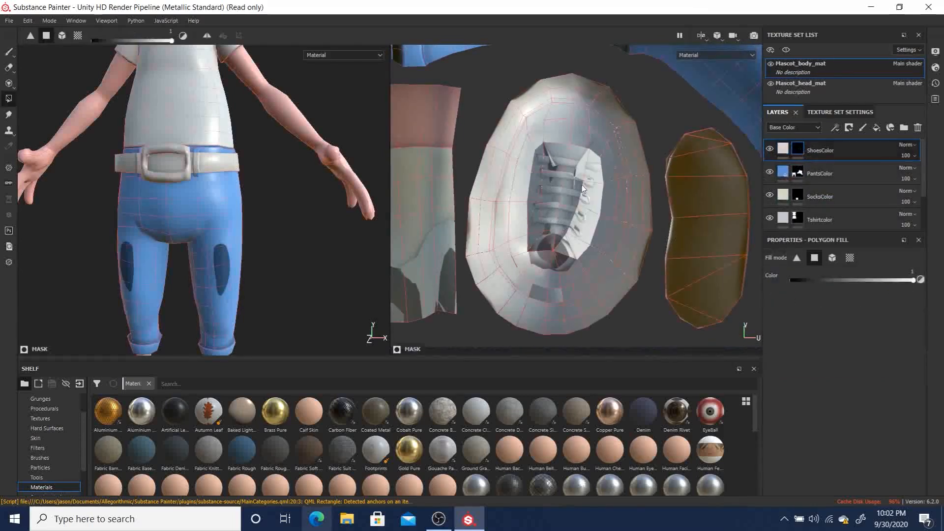
drag(521, 144, 645, 337)
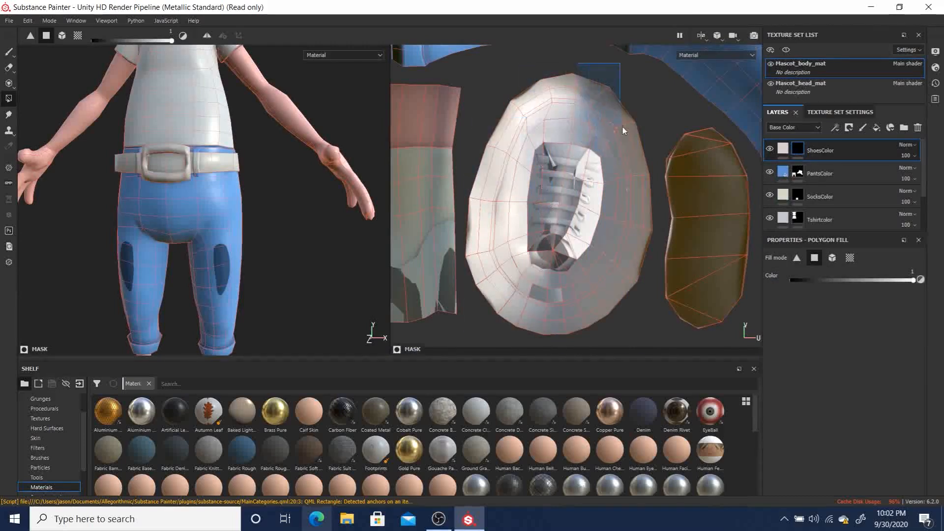
mouse_move(550, 115)
mouse_down()
mouse_move(611, 226)
mouse_move(634, 327)
mouse_move(647, 320)
mouse_up()
Examine the shoes, legs and belt area of the model from several angles and distances
alt+middle_drag(273, 286, 261, 183)
alt+drag(261, 183, 268, 226)
alt+middle_drag(267, 226, 234, 281)
alt+drag(233, 280, 127, 254)
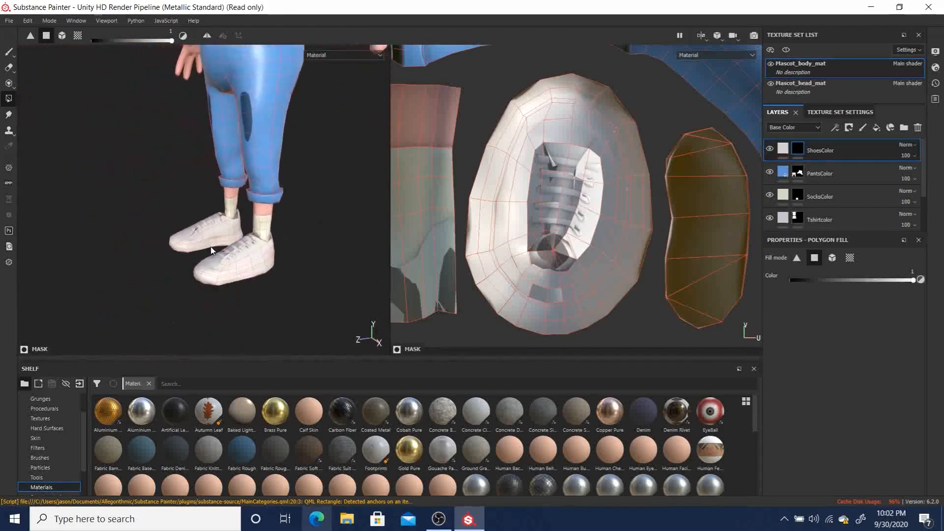
alt+drag(217, 263, 289, 276)
alt+middle_drag(288, 275, 210, 243)
alt+right_drag(211, 242, 262, 256)
alt+right_drag(196, 205, 304, 277)
alt+middle_drag(214, 192, 284, 270)
alt+right_drag(242, 219, 143, 122)
alt+middle_drag(205, 137, 208, 301)
Look over the UV layout around the pants and locate the belt strip island
scroll(642, 212, down, 5)
alt+right_drag(676, 237, 548, 208)
alt+middle_drag(630, 225, 579, 196)
alt+right_drag(564, 181, 626, 198)
alt+middle_drag(618, 218, 573, 196)
alt+right_drag(578, 243, 742, 271)
alt+middle_drag(625, 204, 607, 195)
alt+middle_drag(594, 87, 736, 147)
alt+middle_drag(590, 181, 498, 272)
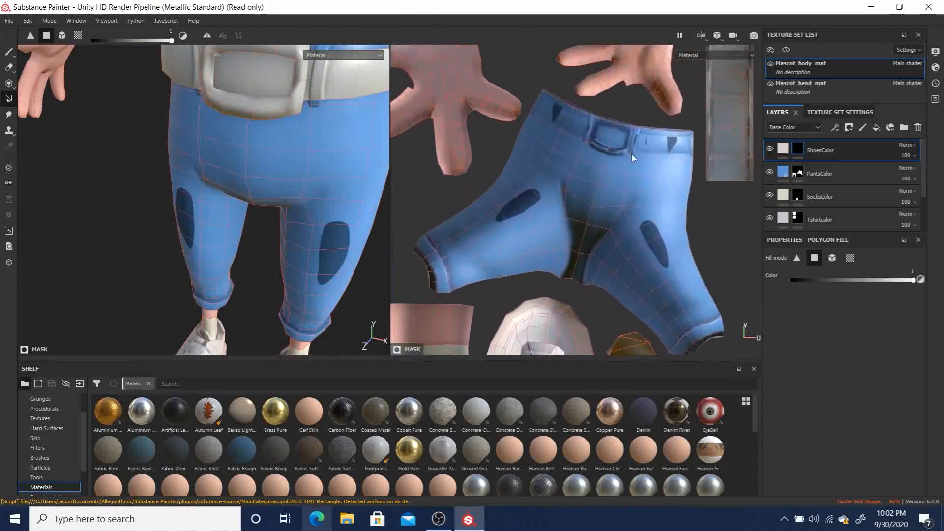
alt+middle_drag(626, 162, 532, 262)
alt+right_drag(566, 182, 570, 123)
alt+middle_drag(571, 122, 576, 154)
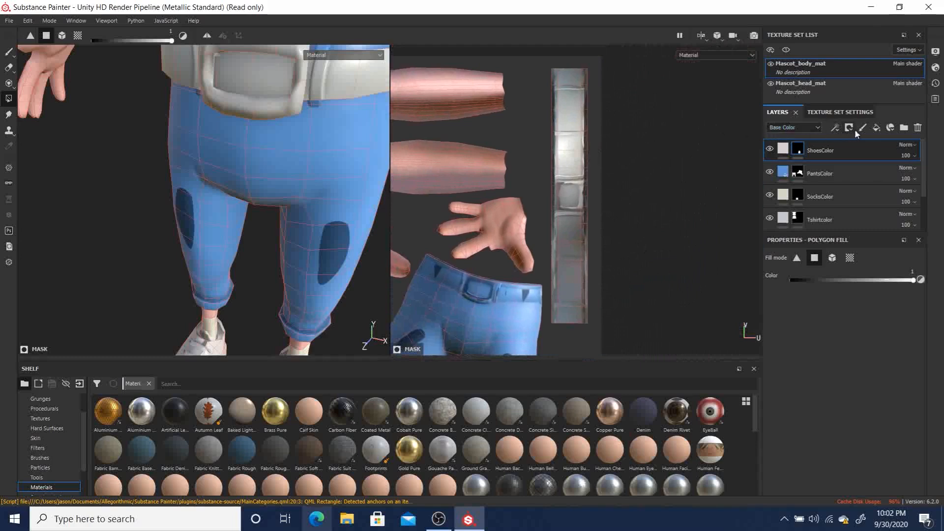
Add a fill layer named BeltColor above ShoesColor with only the color channel enabled
click(877, 128)
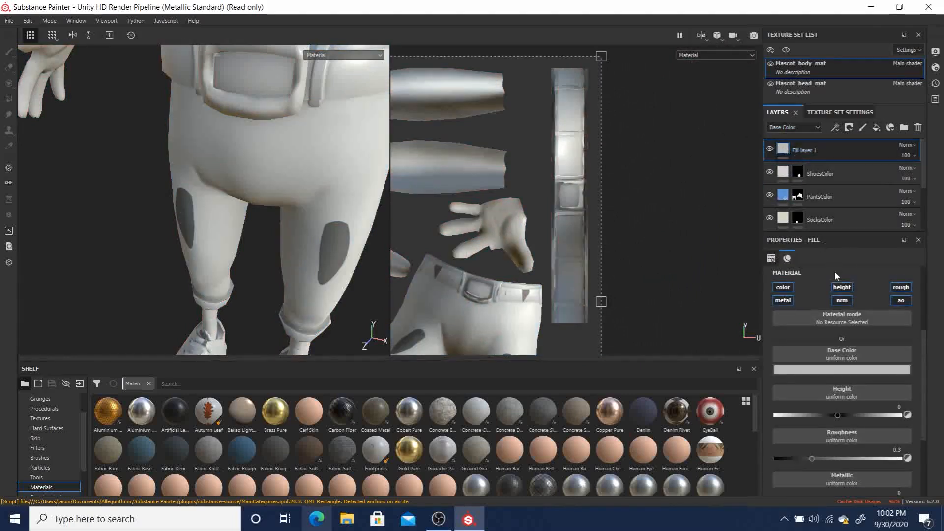
click(841, 288)
click(900, 287)
click(901, 301)
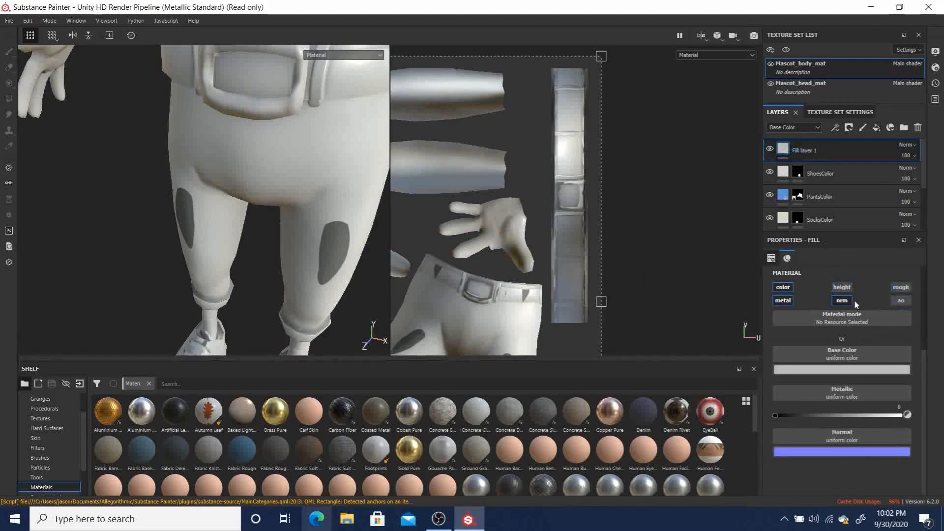
click(842, 301)
click(782, 301)
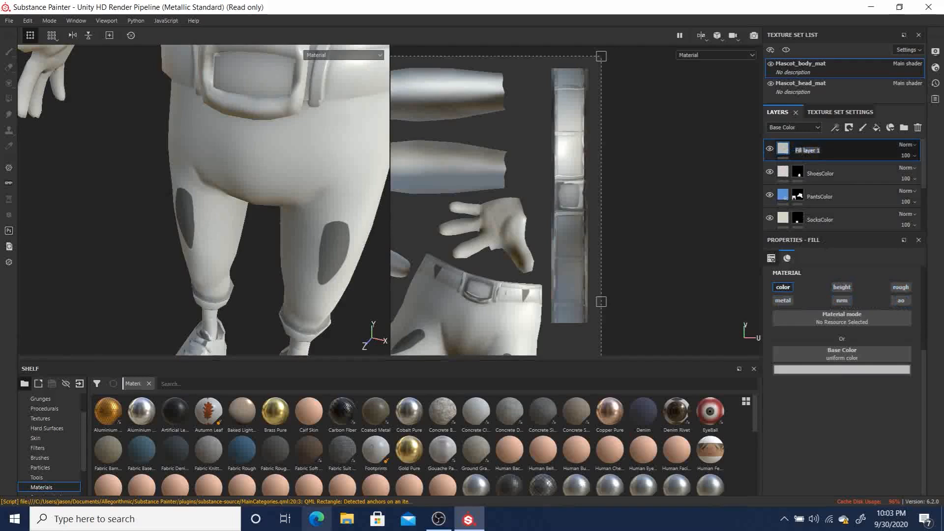
text(BeltColor)
key(Return)
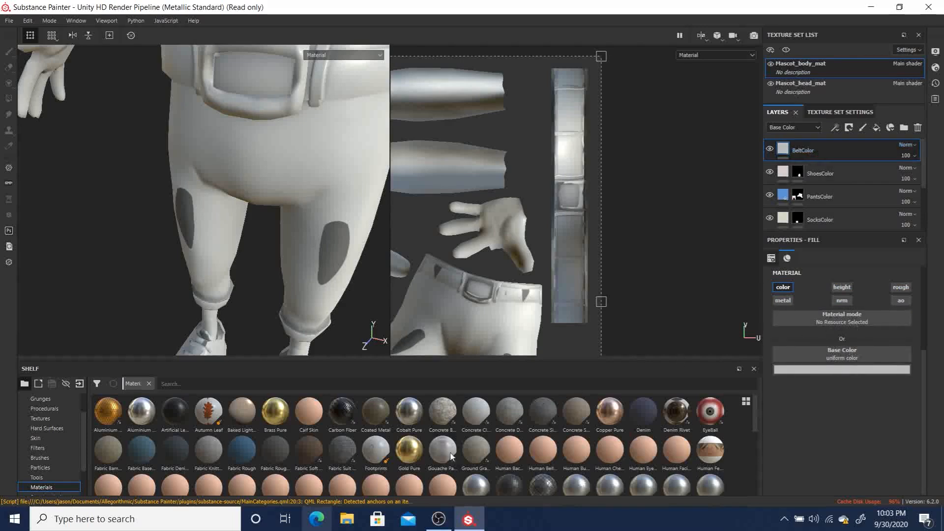
Switch to File Explorer and open the reference image 3dGenToolkit_mascot from the Work\3dGenToolkit folder
click(347, 519)
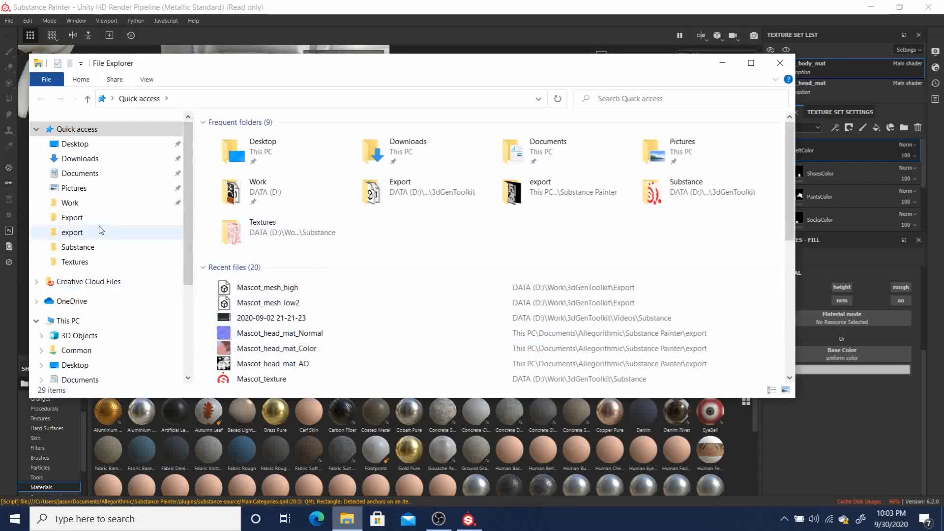
click(74, 202)
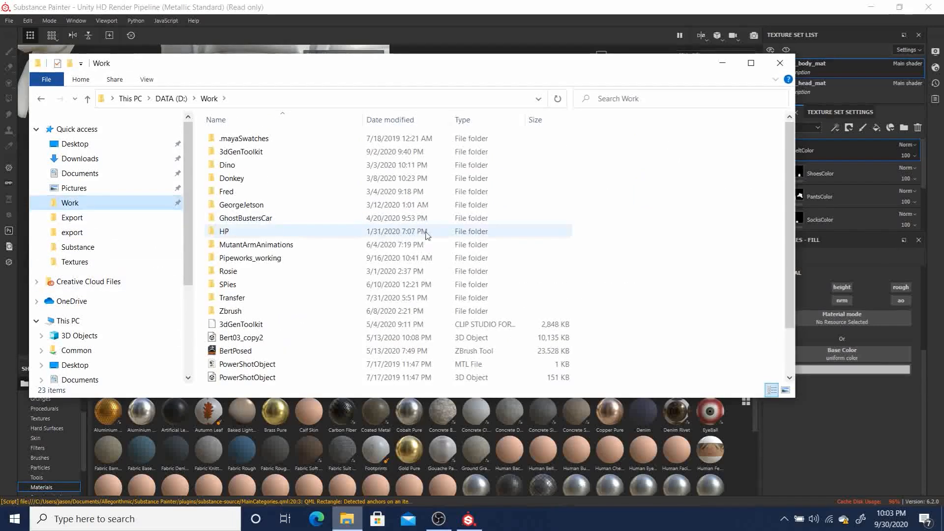
click(237, 152)
double_click(238, 152)
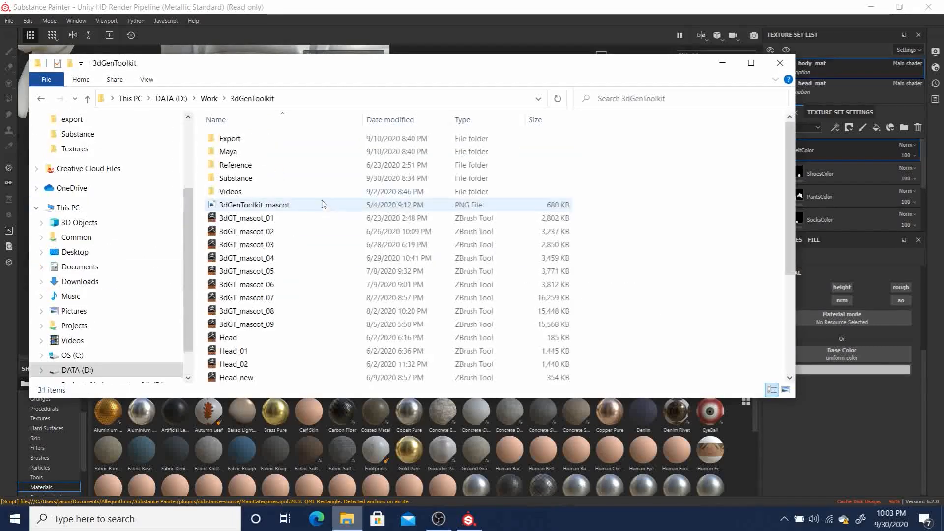
double_click(255, 207)
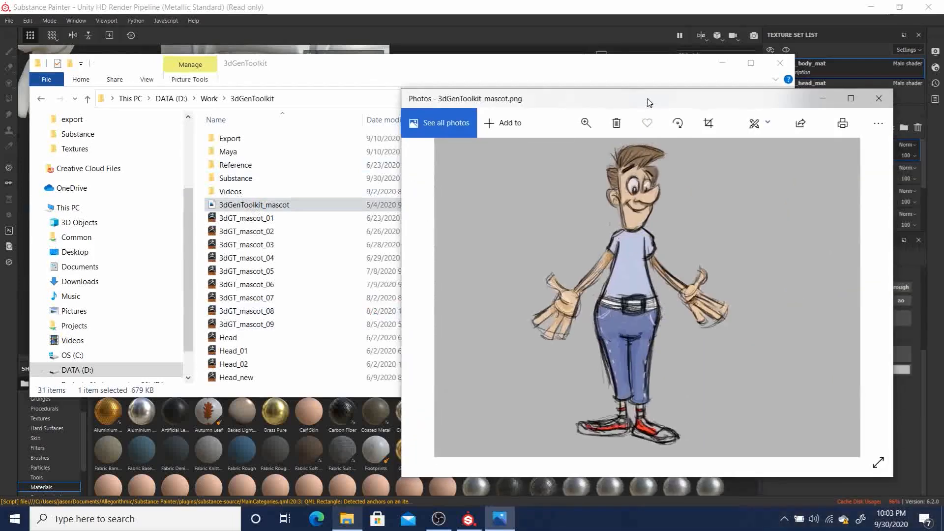
drag(647, 101, 386, 83)
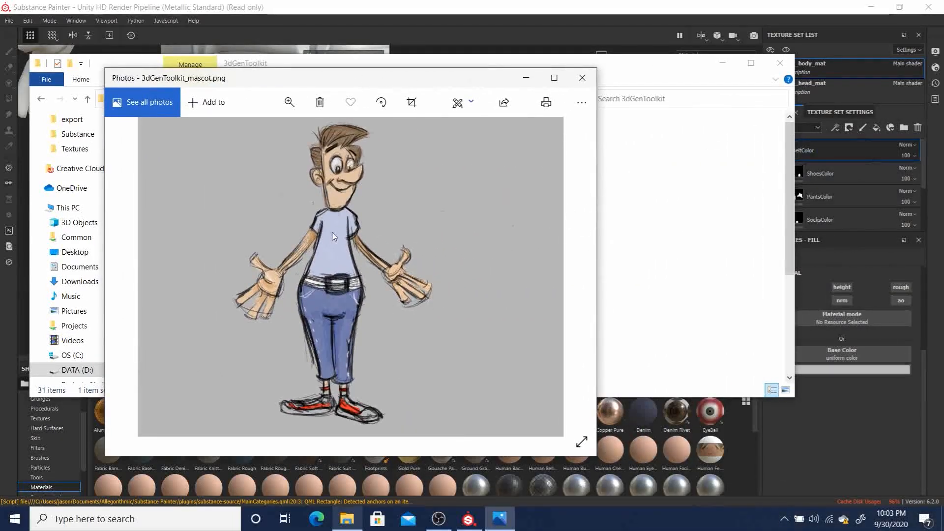
Examine the clothing and belt colors in the mascot reference drawing up close, then return to Substance Painter
ctrl+scroll(369, 275, up, 1)
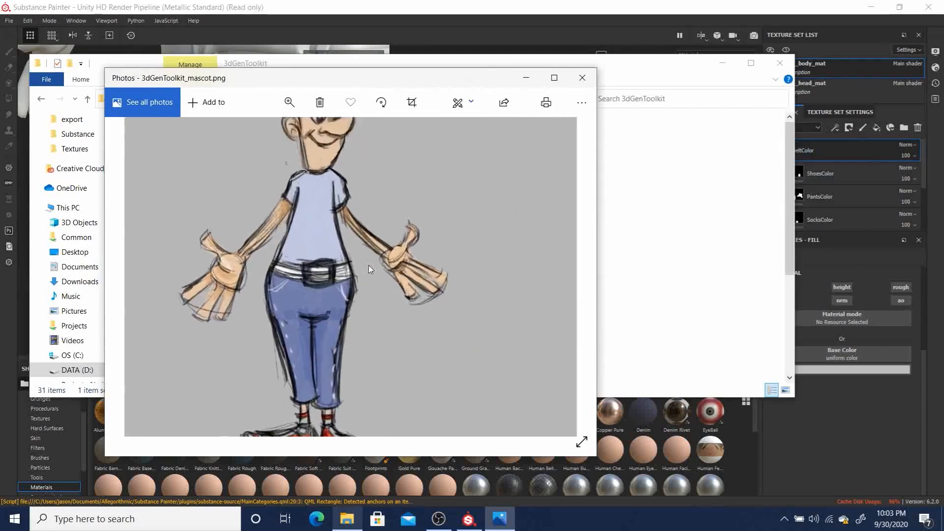
ctrl+scroll(359, 268, up, 1)
ctrl+scroll(360, 267, down, 1)
drag(281, 208, 355, 277)
drag(417, 270, 383, 309)
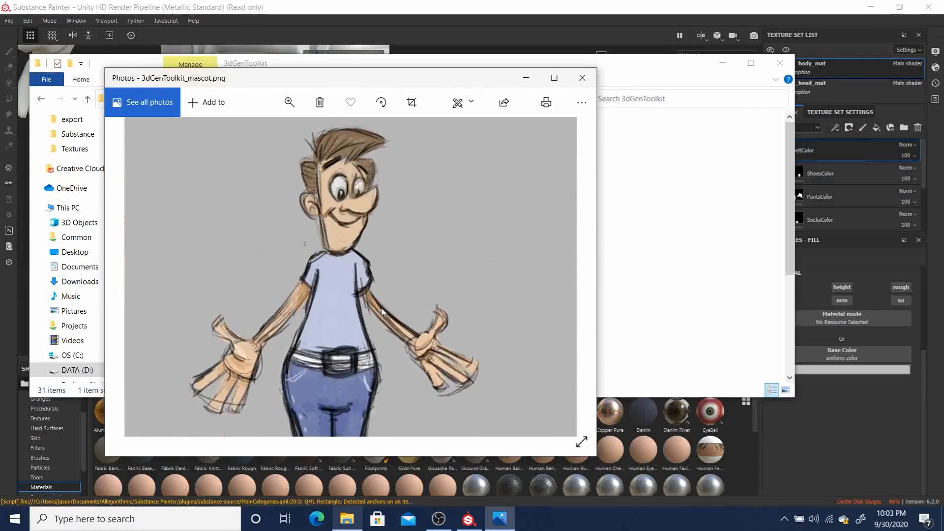
drag(325, 305, 311, 163)
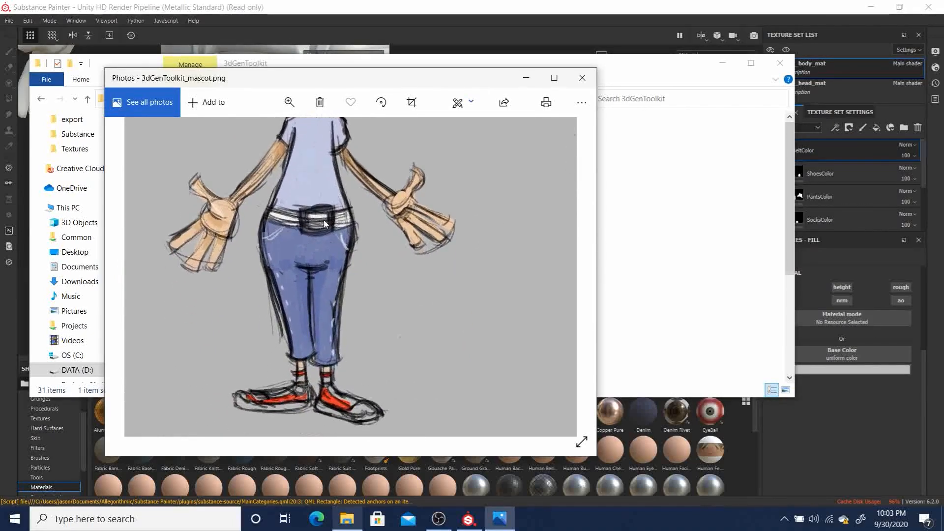
drag(373, 291, 383, 350)
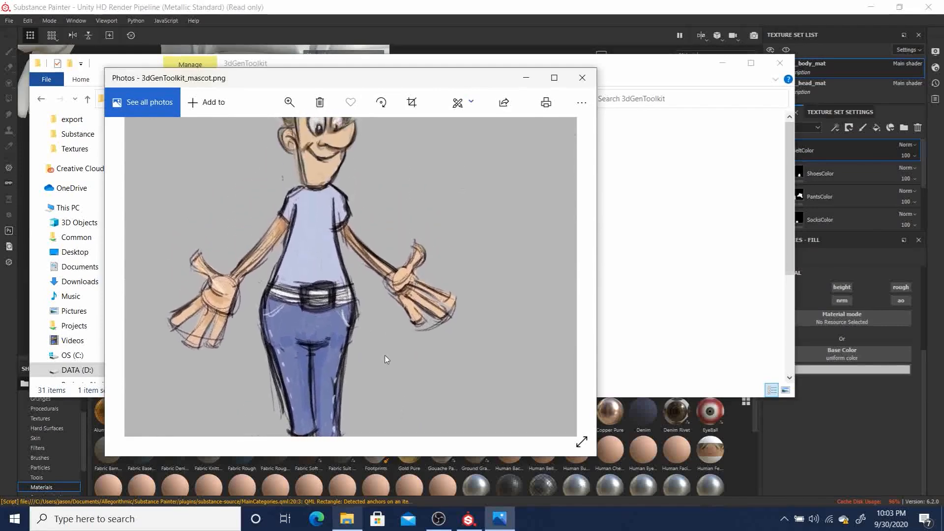
drag(382, 311, 393, 348)
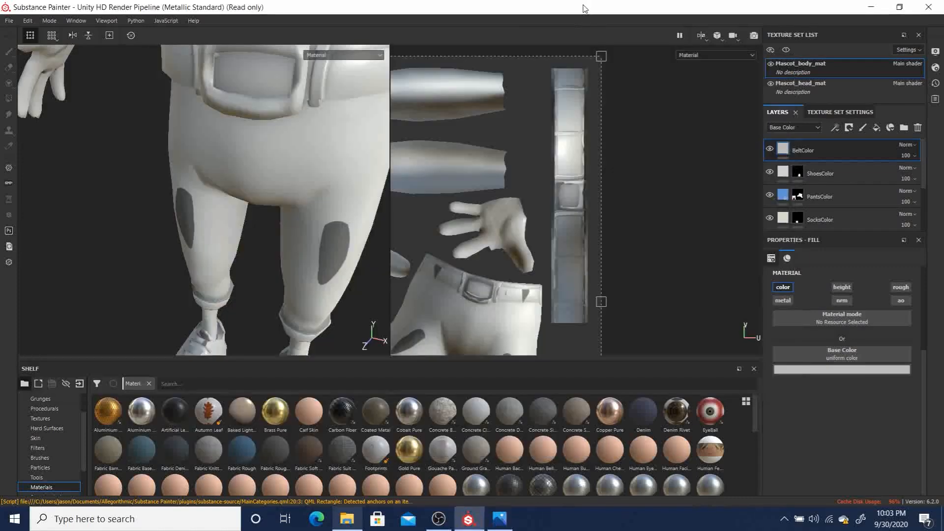
click(585, 8)
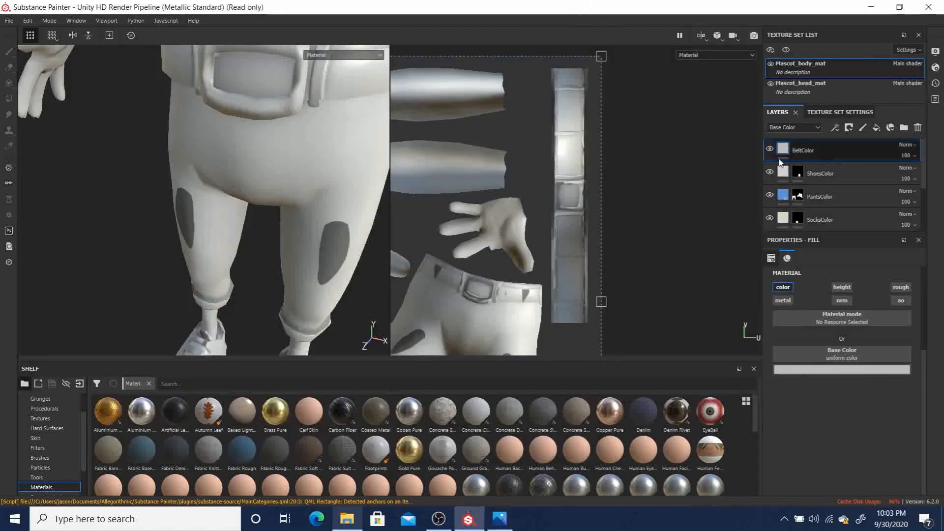
Set the BeltColor base color to a very dark navy blue (RGB 0.008, 0.006, 0.031)
click(842, 369)
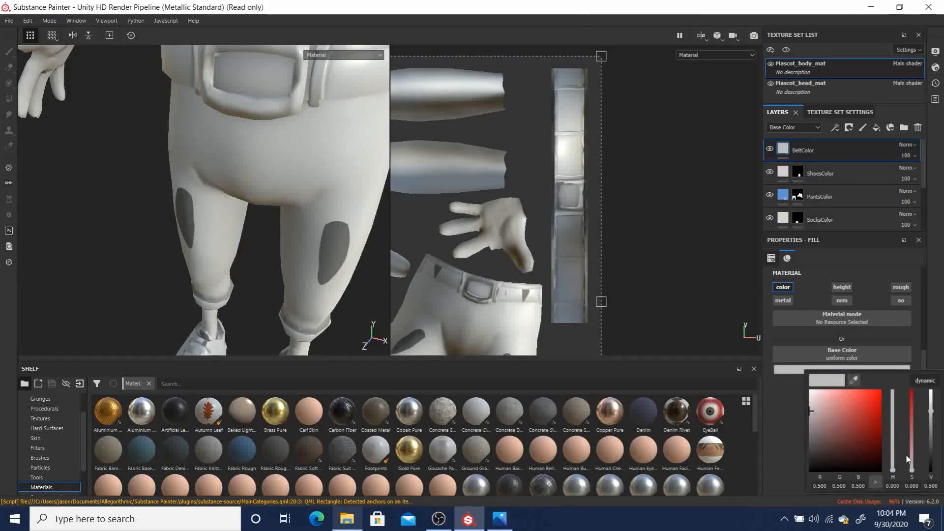
drag(892, 445, 895, 419)
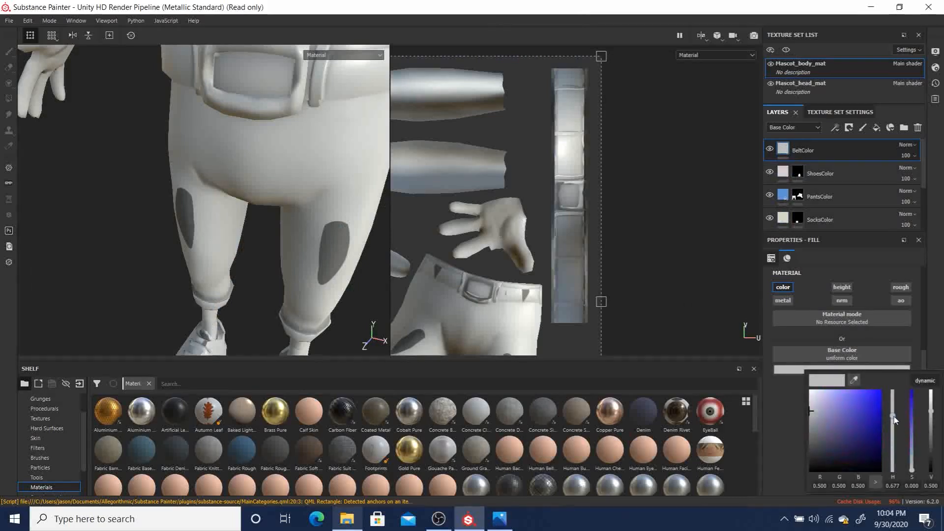
drag(829, 437, 846, 455)
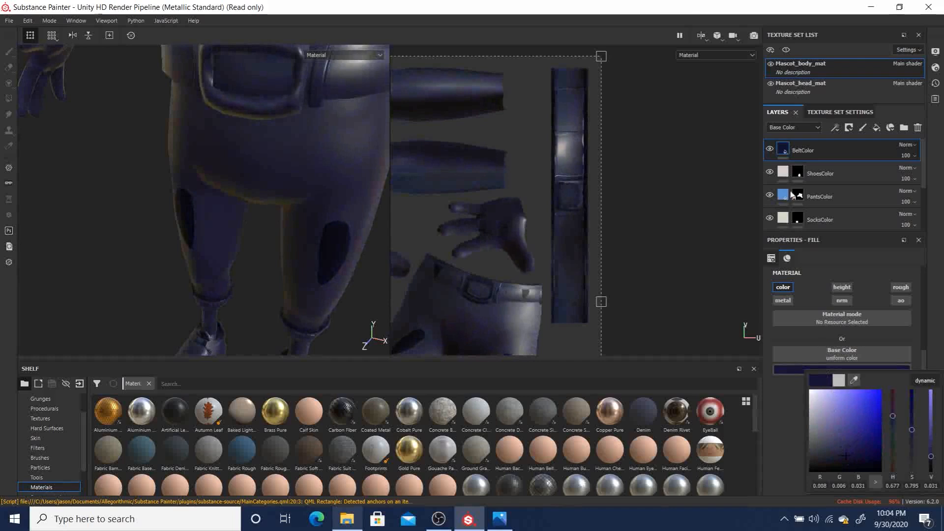
Add a black mask to BeltColor and fill the whole belt strip UV island into it
right_click(802, 149)
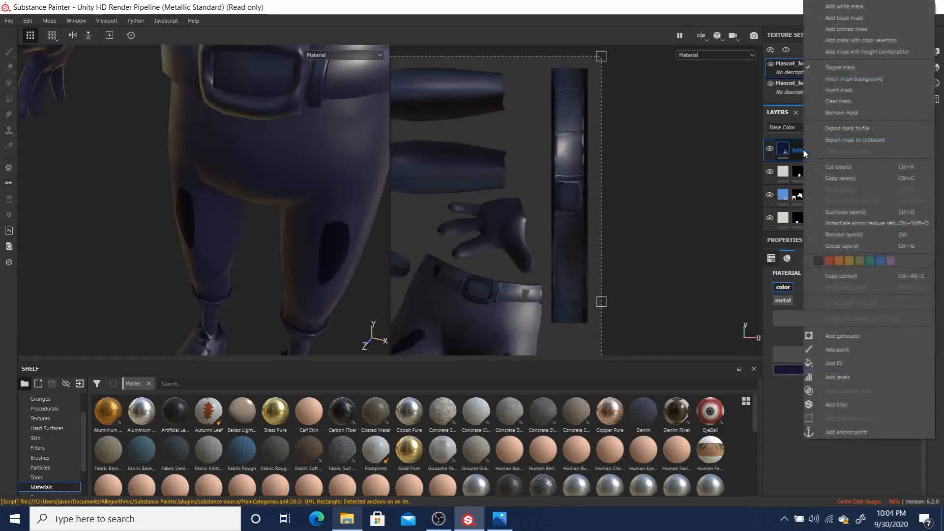
click(844, 18)
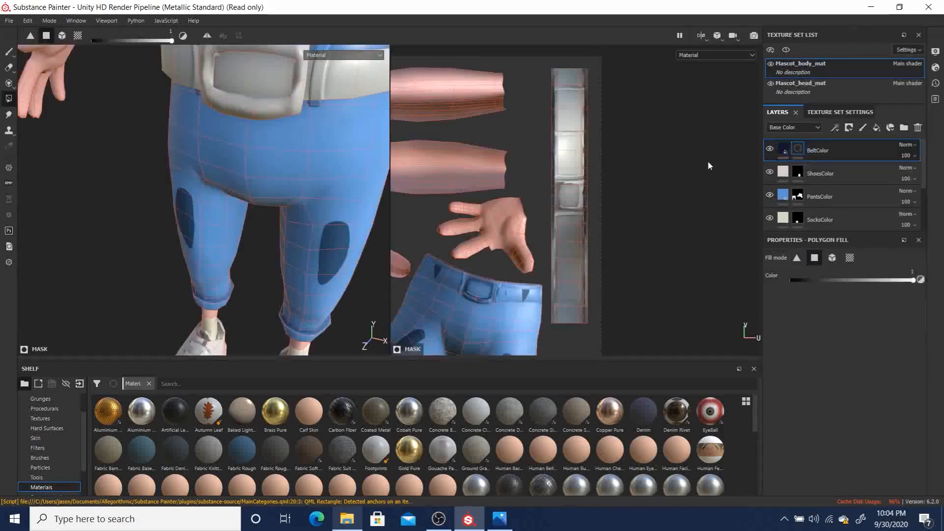
drag(598, 169, 610, 255)
drag(594, 326, 548, 256)
Examine the colored belt and its buckle on the model from several sides
alt+right_drag(314, 211, 185, 156)
alt+drag(185, 156, 238, 144)
alt+right_drag(238, 144, 229, 139)
alt+middle_drag(229, 140, 237, 188)
alt+drag(237, 192, 186, 192)
alt+right_drag(185, 192, 408, 261)
alt+middle_drag(304, 215, 266, 210)
alt+right_drag(266, 211, 169, 210)
alt+drag(168, 211, 225, 217)
alt+right_drag(224, 217, 393, 261)
alt+right_drag(252, 162, 255, 193)
alt+middle_drag(255, 193, 274, 226)
alt+middle_drag(550, 200, 627, 149)
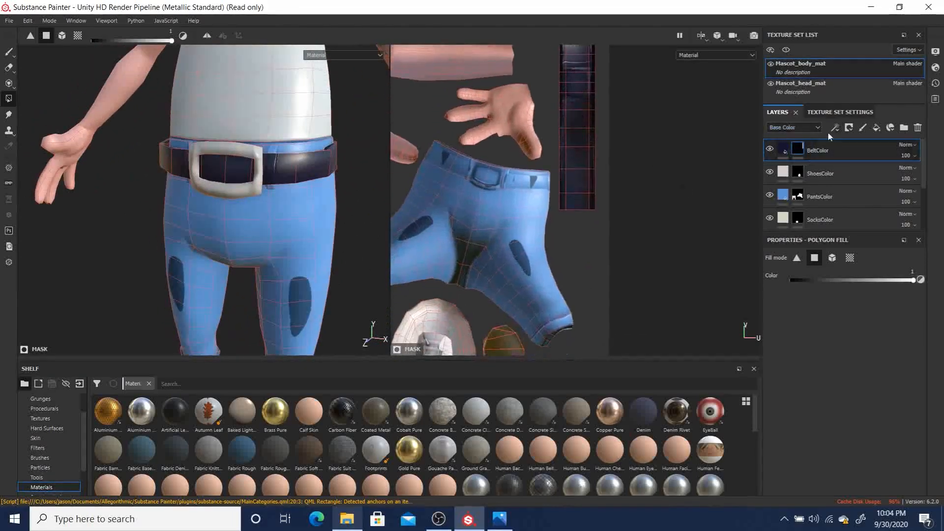
Add a fill layer above BeltColor with only the color channel enabled and a warm grey base color (RGB 0.246, 0.213, 0.213)
click(877, 128)
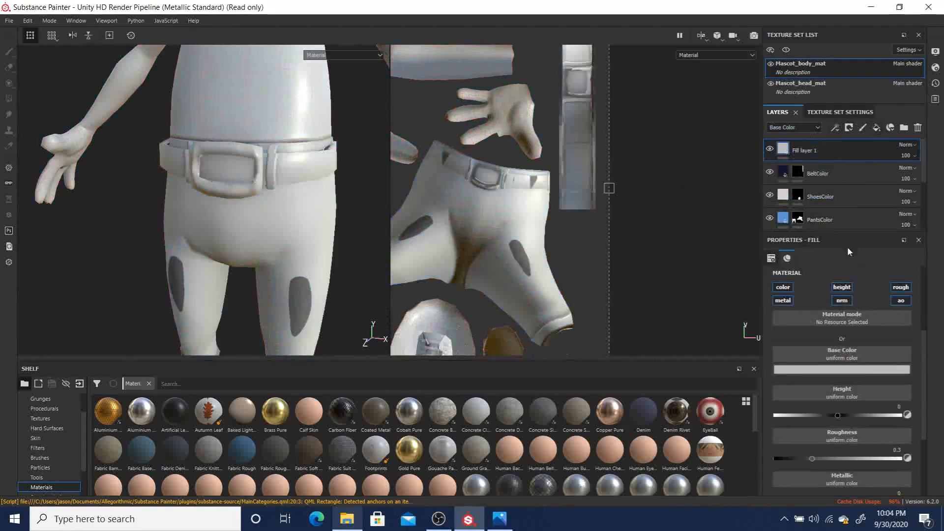
click(844, 288)
click(902, 289)
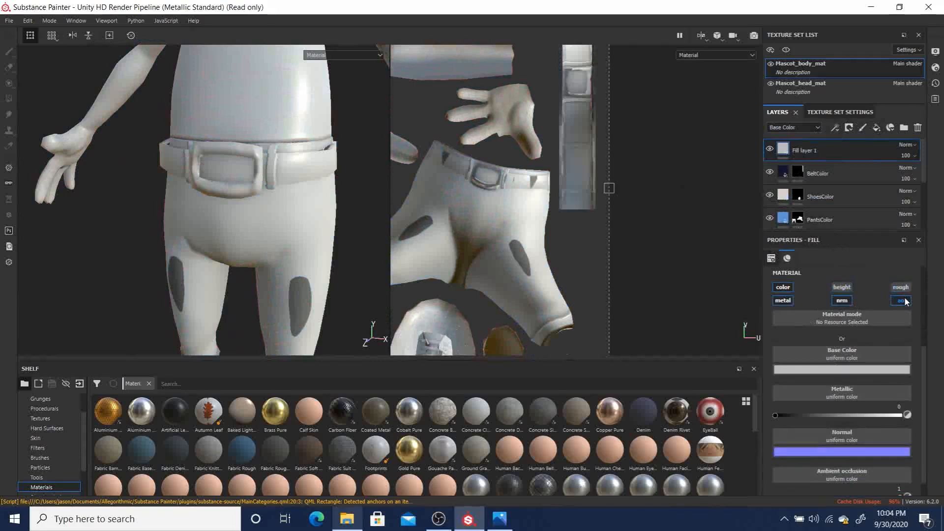
click(902, 300)
click(842, 301)
click(783, 300)
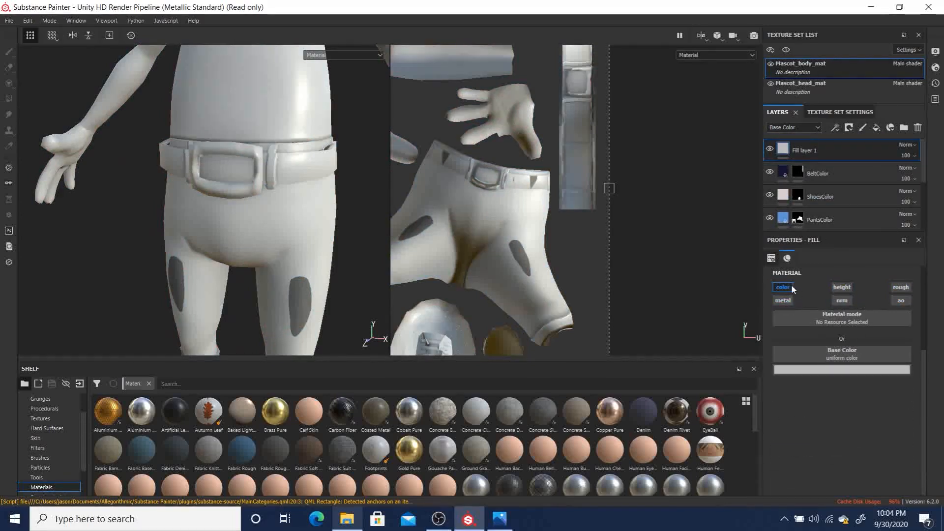
click(844, 369)
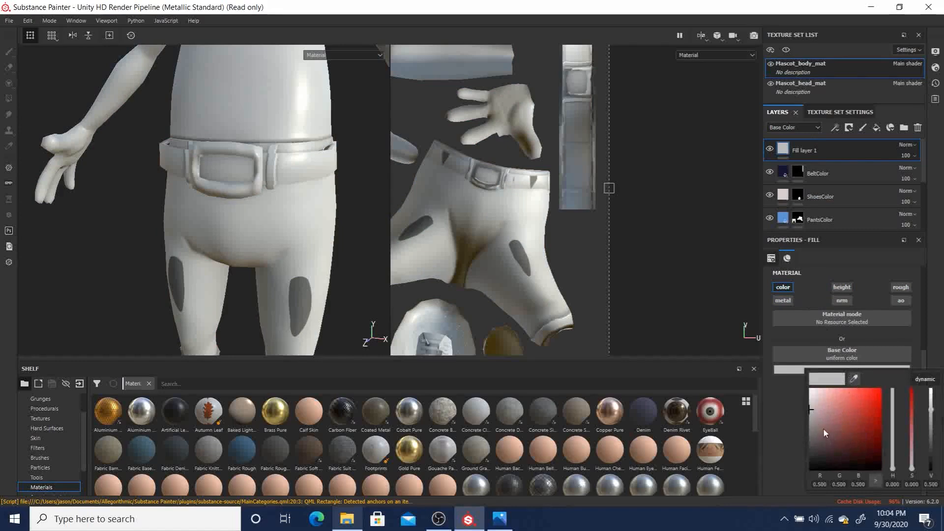
drag(816, 428, 813, 427)
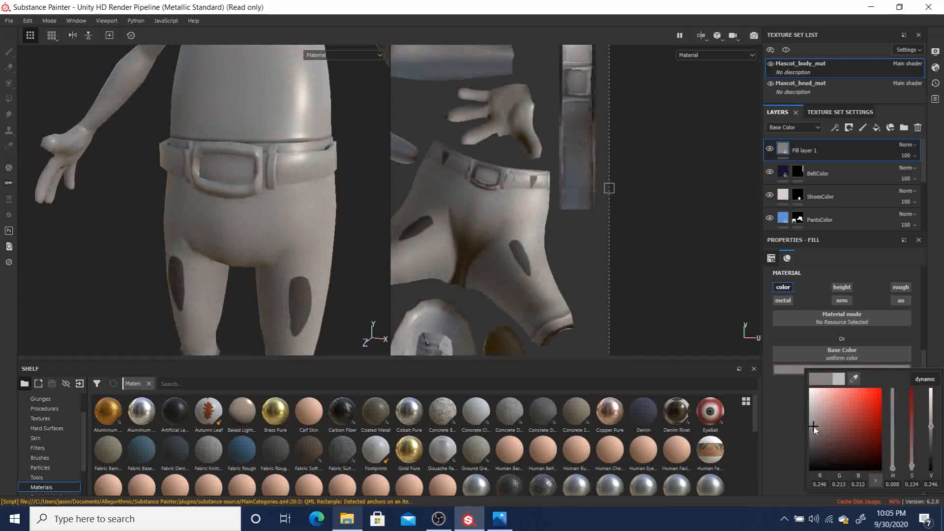
Lighten the new fill layer's base color to warm grey (RGB 0.407, 0.377, 0.377) and add a black mask to it
drag(814, 428, 813, 417)
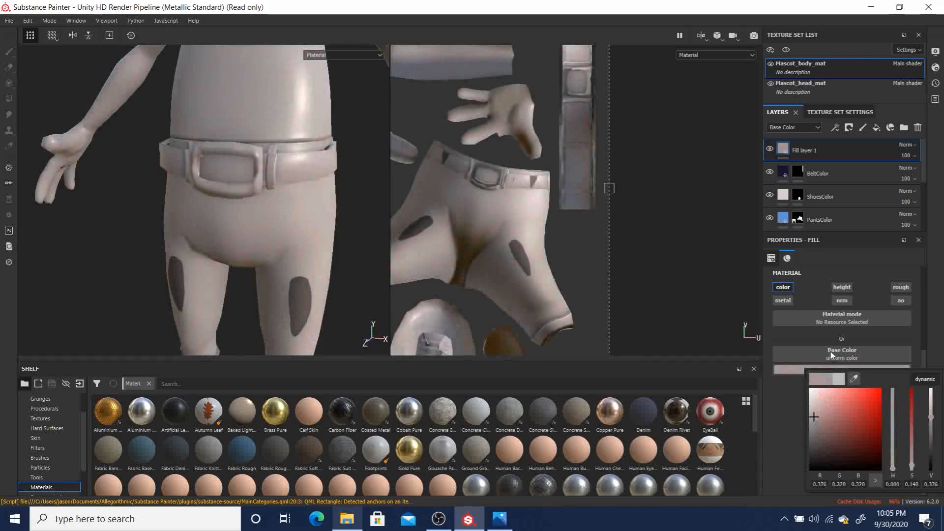
click(813, 416)
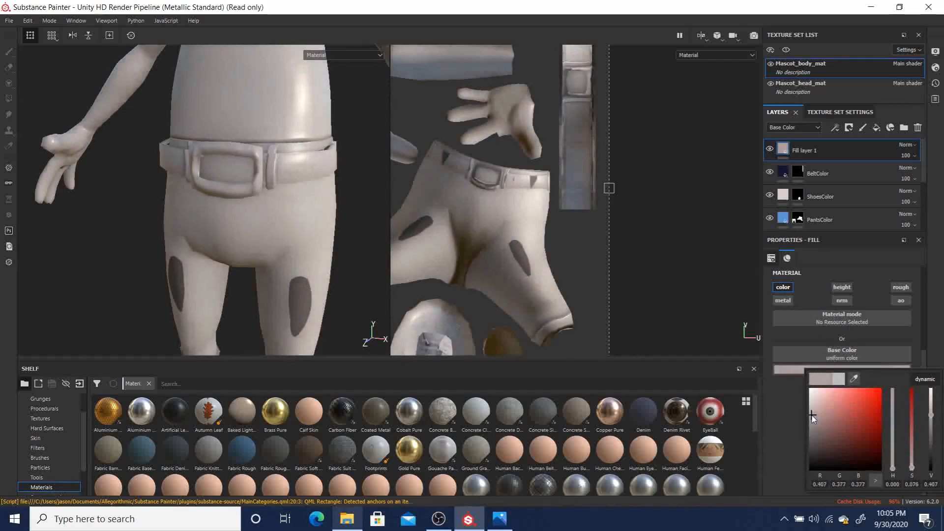
right_click(824, 156)
click(846, 18)
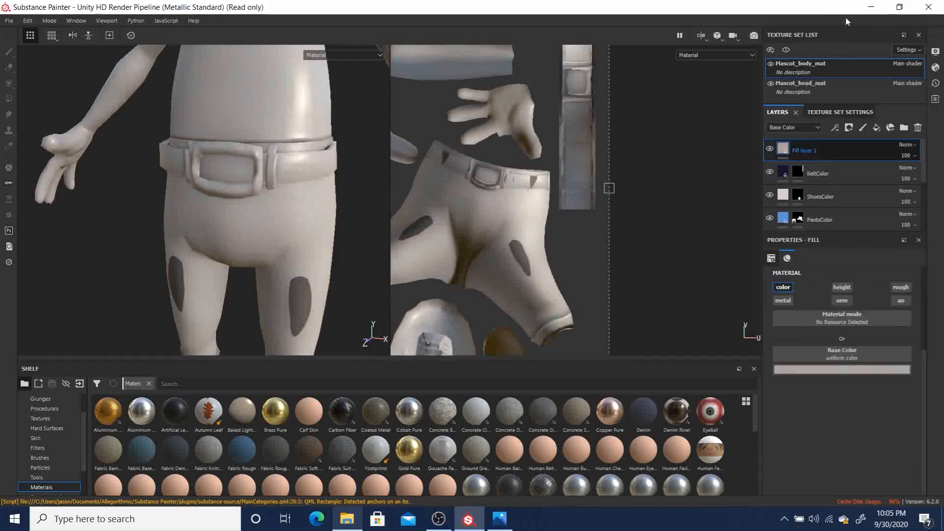
Rename the fill layer BuckleColor and fill the belt buckle's UV island into its mask
double_click(820, 149)
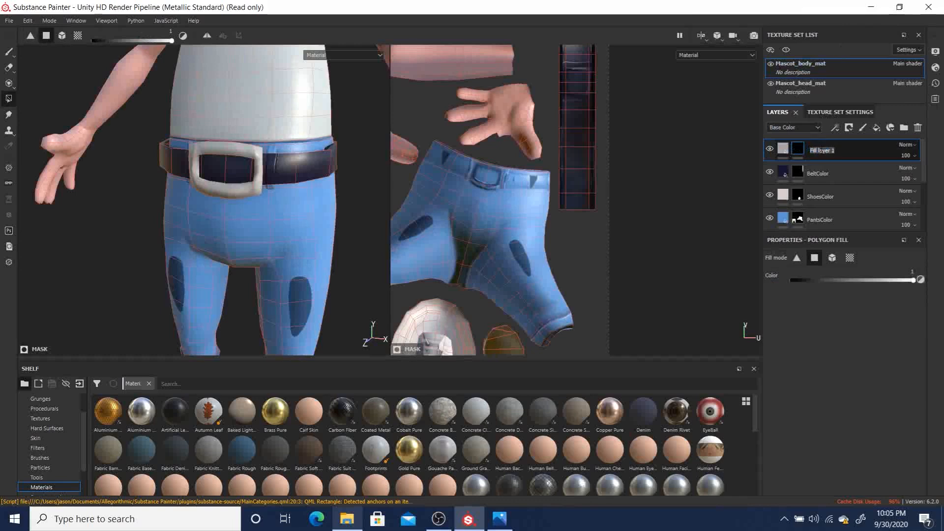
text(BuckleColor)
middle_drag(506, 279, 511, 145)
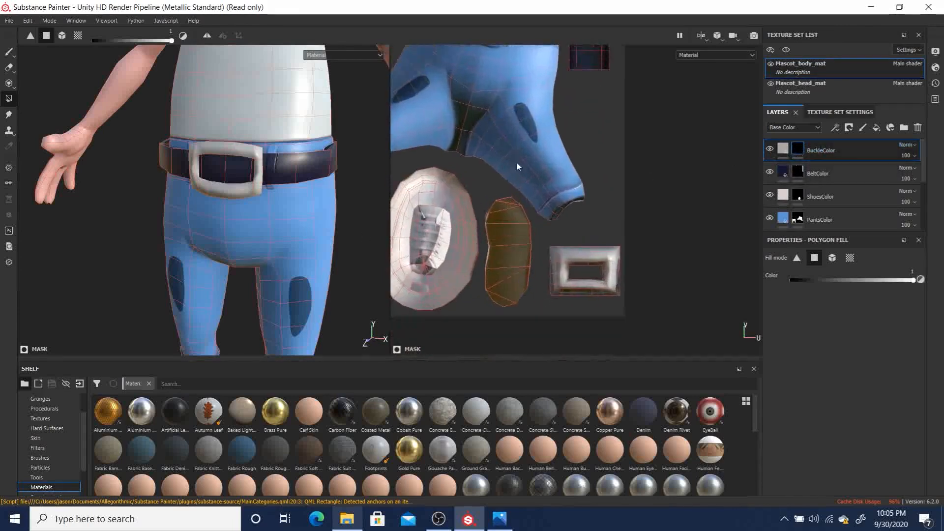
drag(539, 236, 678, 335)
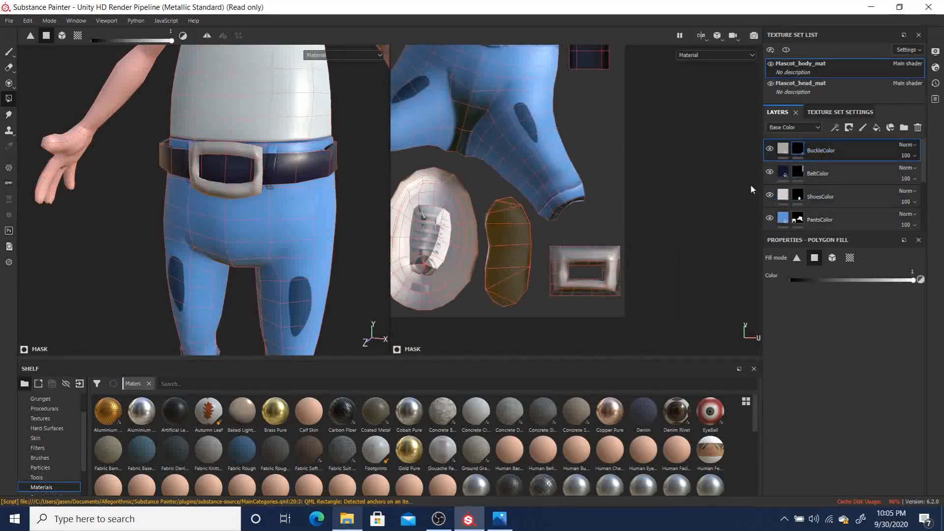
Examine the UV layout around the shoes, shoe sole and buckle for parts still without color
alt+middle_drag(481, 245, 592, 216)
alt+right_drag(591, 216, 540, 106)
alt+middle_drag(542, 103, 600, 192)
alt+right_drag(600, 192, 487, 145)
alt+middle_drag(570, 124, 552, 139)
alt+right_drag(551, 138, 754, 257)
alt+middle_drag(666, 240, 588, 100)
alt+right_drag(589, 100, 767, 319)
alt+middle_drag(624, 228, 579, 175)
alt+right_drag(574, 166, 596, 178)
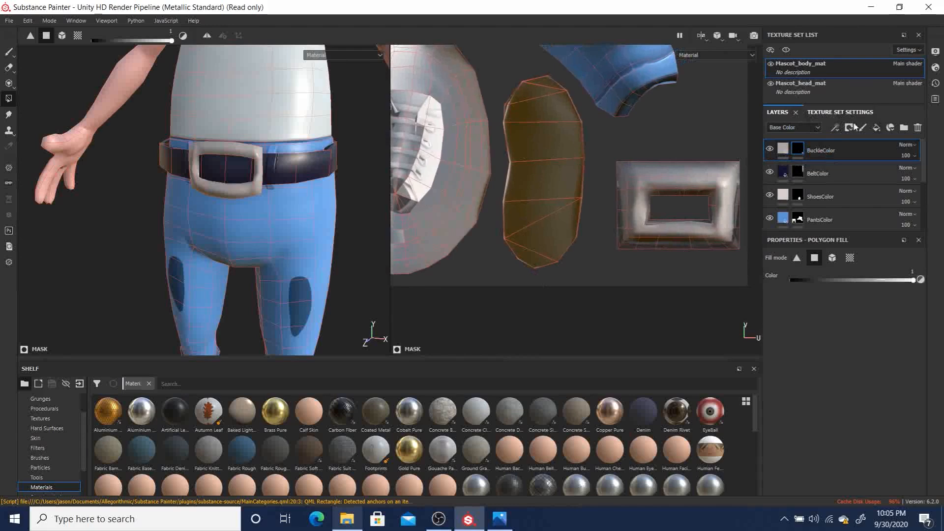
Add a fill layer above BuckleColor and name it ShoeBottomColor
click(876, 127)
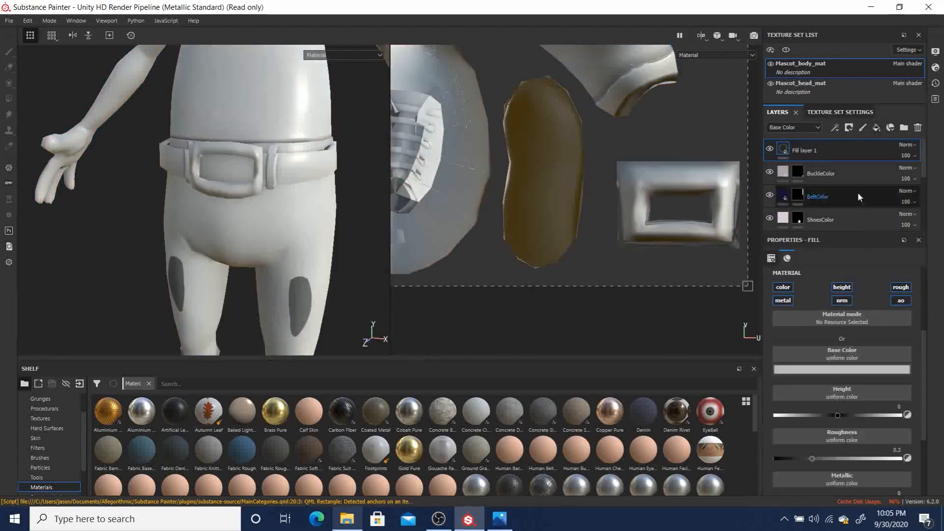
double_click(799, 152)
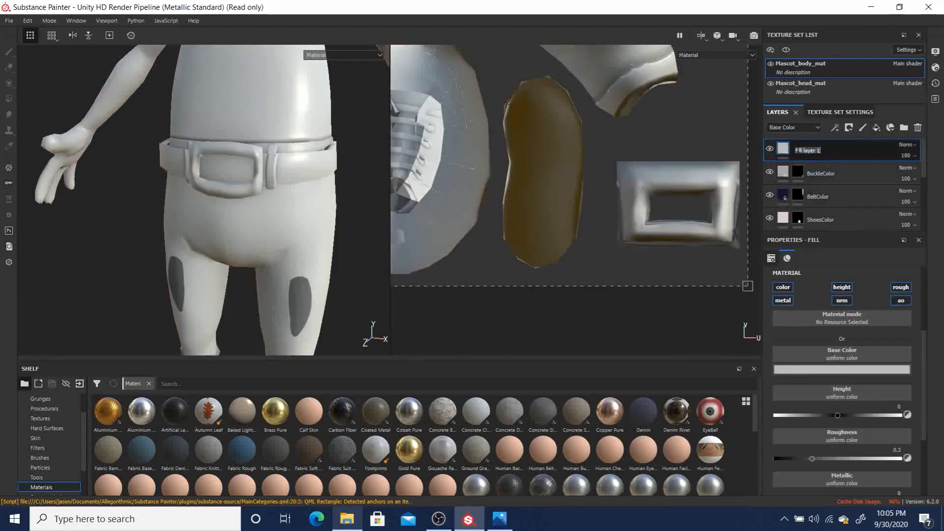
text(ShoeBottomColor)
Leave only the color channel enabled on ShoeBottomColor and set its base color to near-black (RGB 0.016, 0.015, 0.015)
click(842, 287)
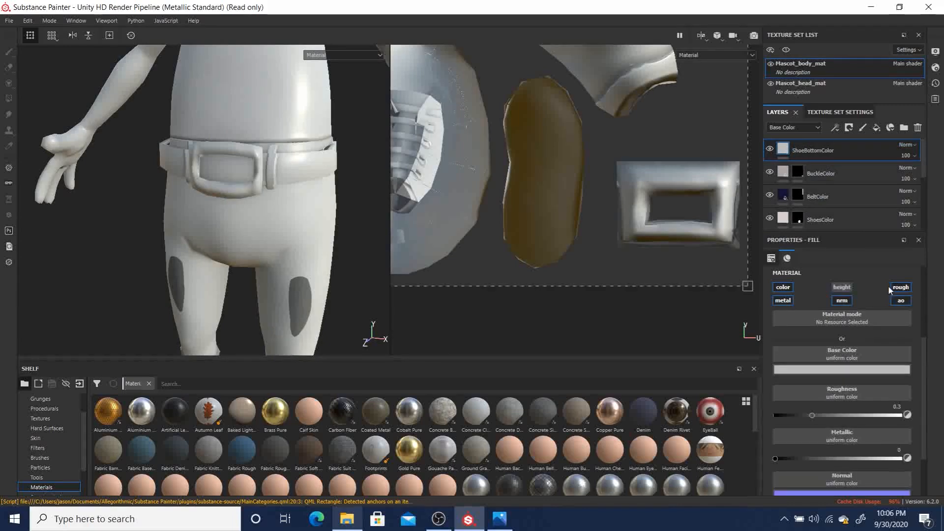
click(901, 288)
click(901, 300)
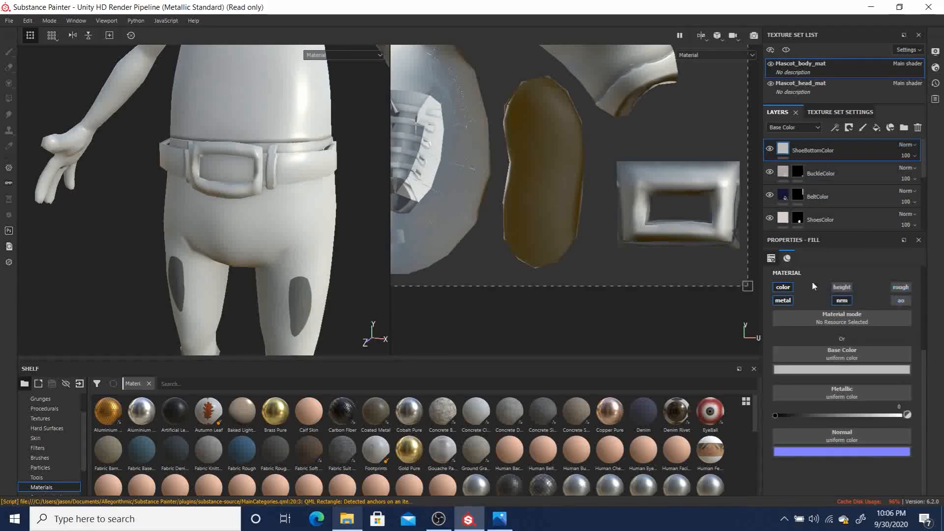
click(785, 288)
alt+click(842, 301)
click(784, 288)
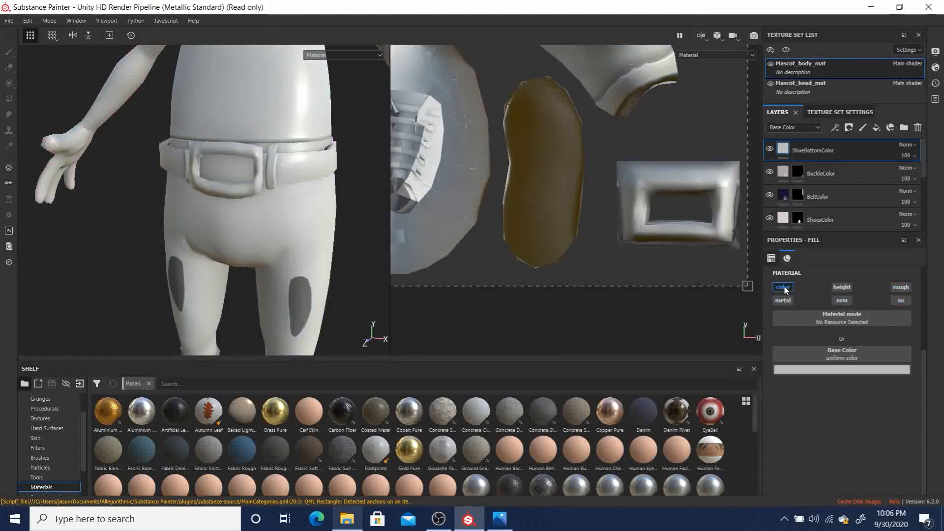
click(843, 288)
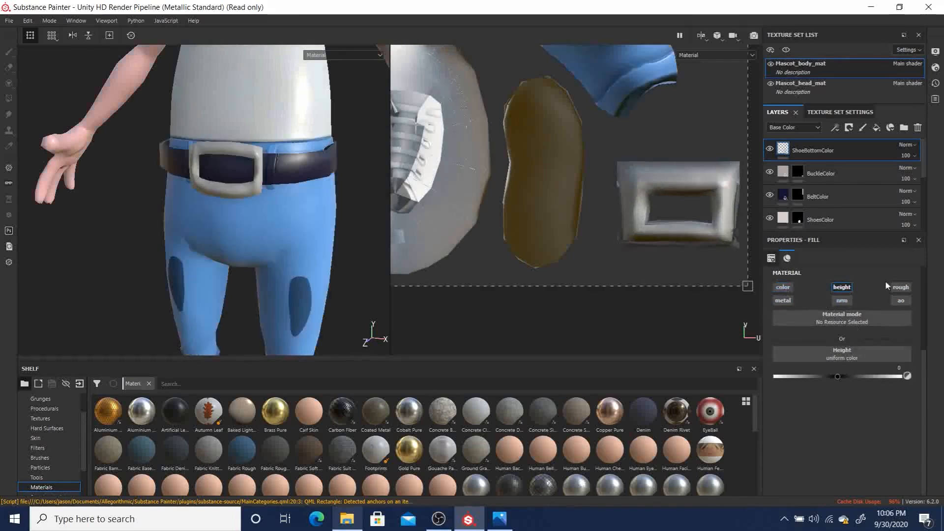
click(784, 287)
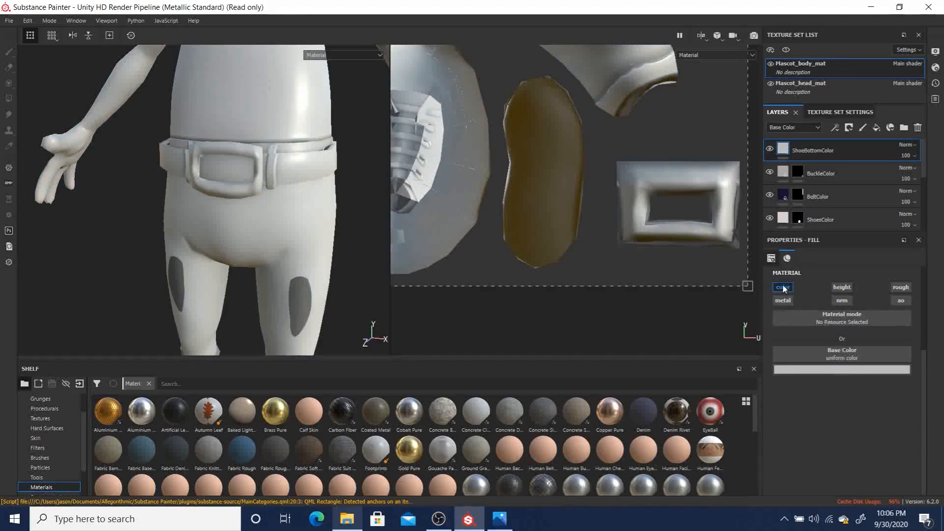
click(838, 370)
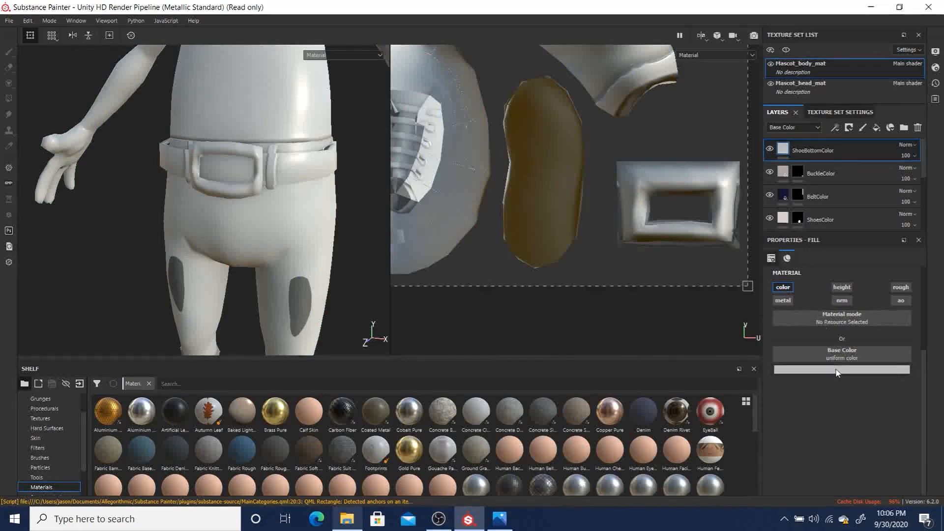
drag(827, 453, 810, 459)
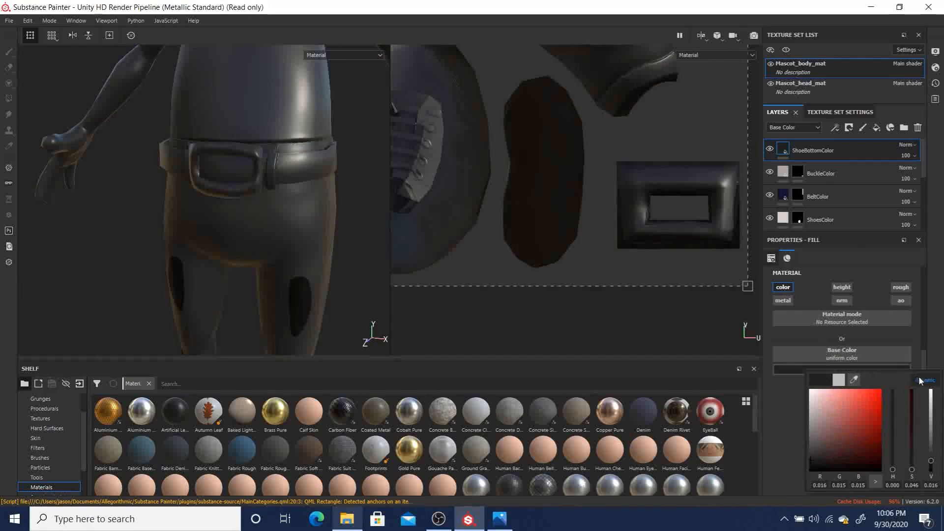
Add a black mask to ShoeBottomColor and fill the whole shoe sole UV island into it
right_click(807, 146)
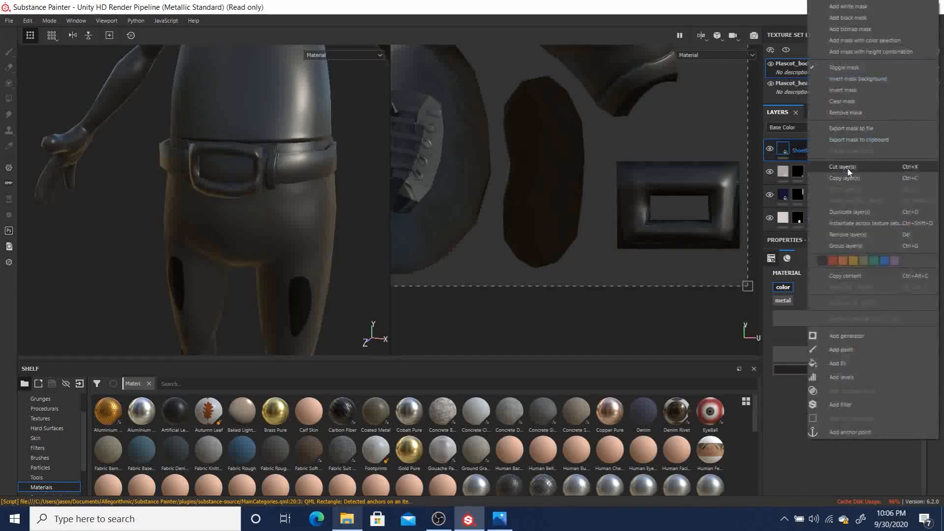
click(848, 18)
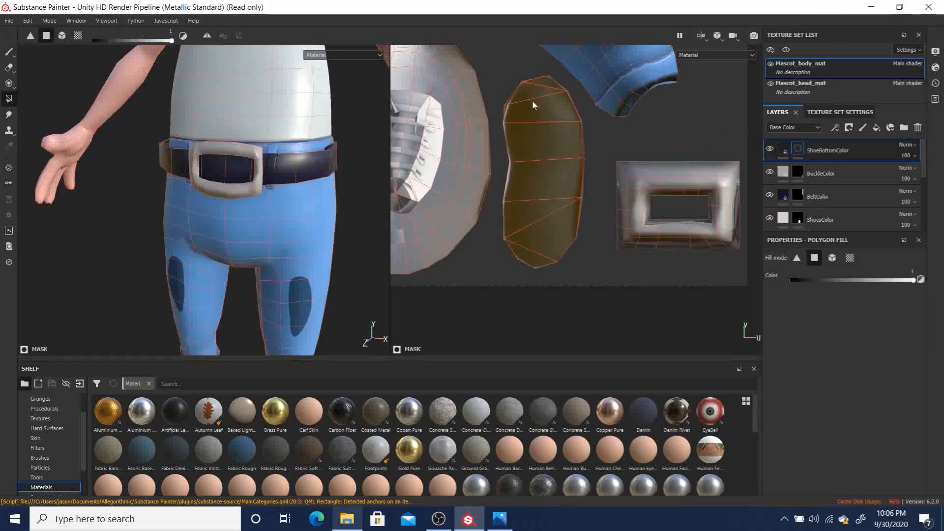
drag(501, 81, 570, 257)
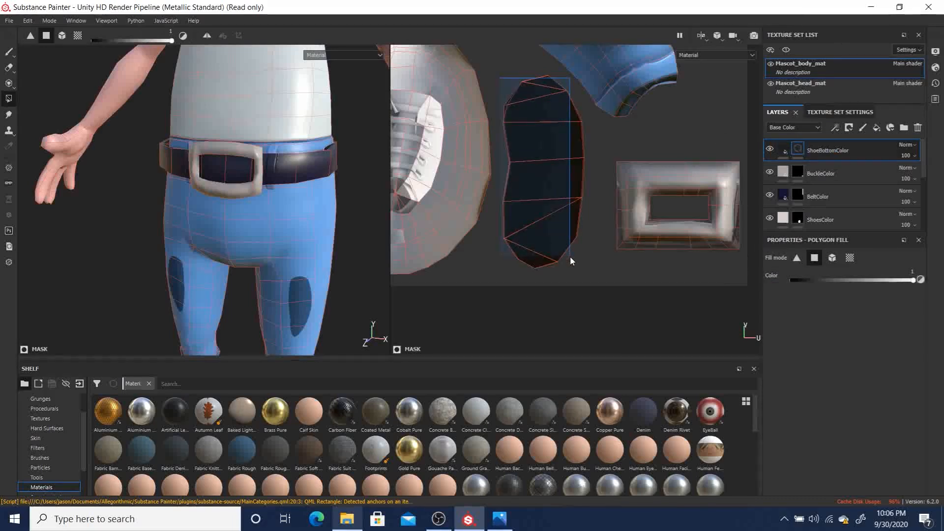
Examine the colored pants, belt and shoes on the model from several angles and distances
alt+middle_drag(229, 296, 200, 160)
alt+right_drag(200, 160, 231, 242)
alt+drag(231, 242, 287, 222)
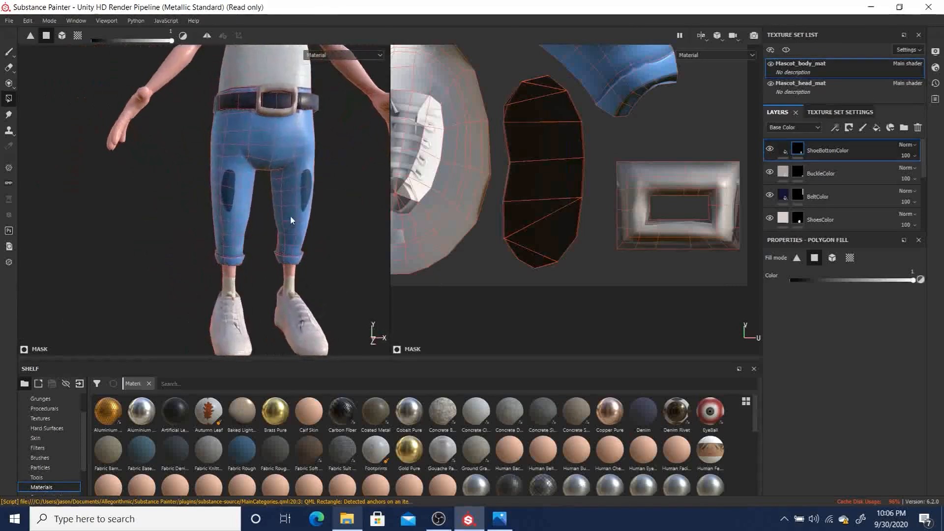
alt+right_drag(287, 222, 187, 157)
alt+middle_drag(186, 157, 295, 257)
mouse_move(295, 257)
alt+mouse_down()
mouse_move(169, 232)
mouse_move(278, 256)
alt+mouse_up()
alt+middle_drag(278, 256, 241, 166)
alt+right_drag(242, 166, 232, 172)
alt+drag(232, 172, 344, 181)
Copy the SkinTone layer of the body texture set
scroll(801, 171, down, 6)
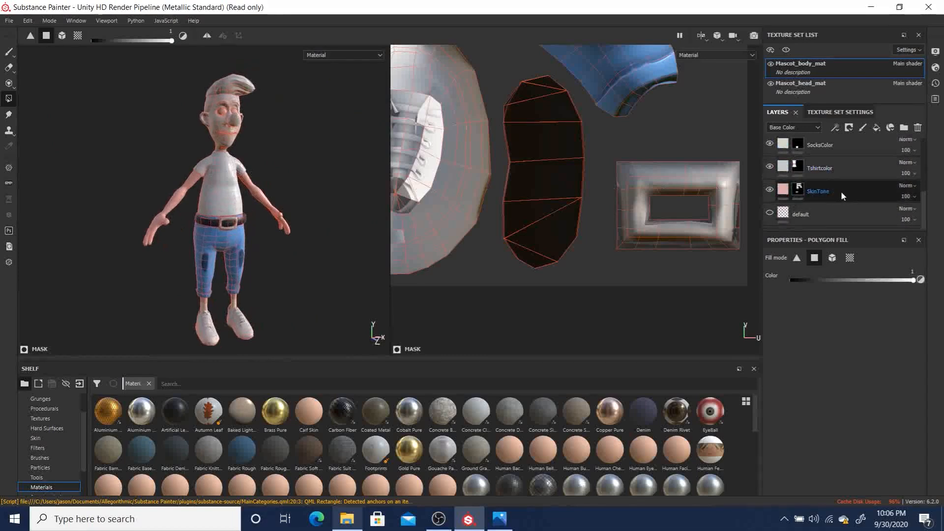
right_click(842, 191)
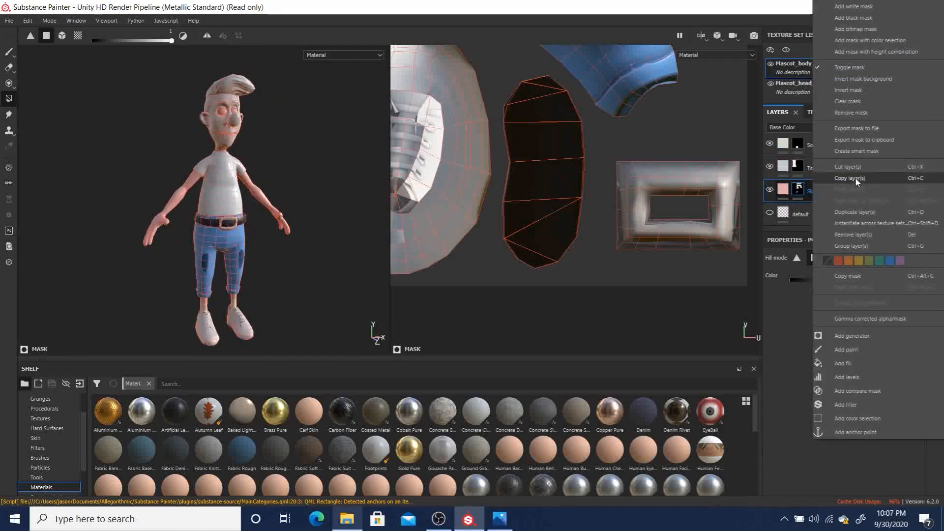
click(856, 179)
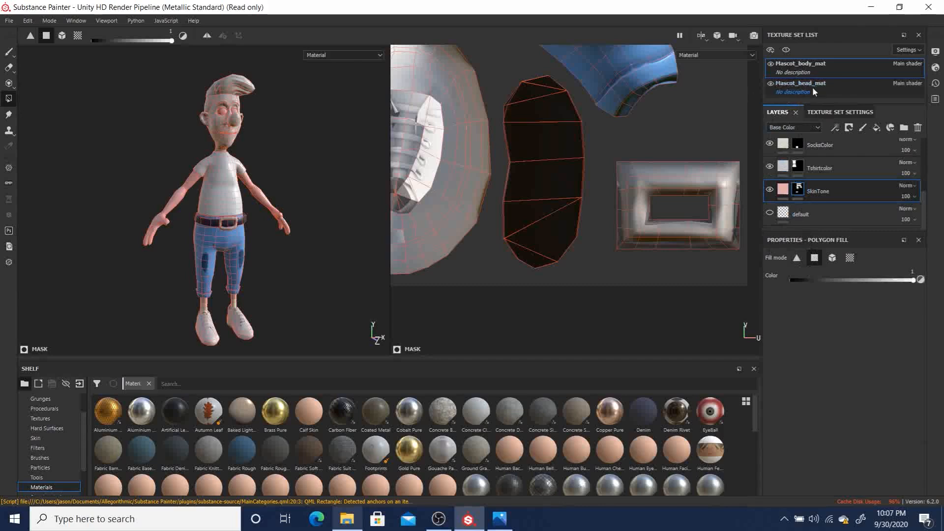
Switch to the Mascot_head_mat texture set and paste the SkinTone layer above Layer 1
click(848, 84)
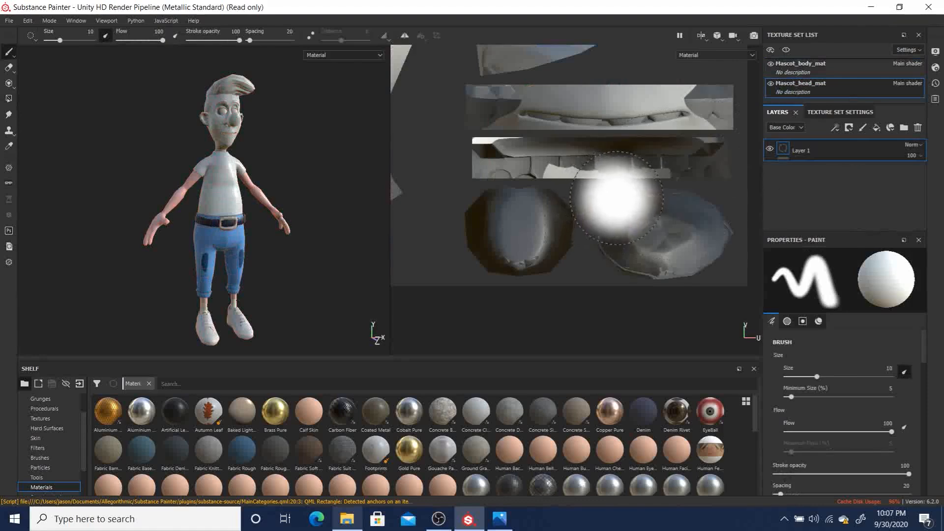
scroll(606, 236, up, 5)
scroll(606, 248, down, 4)
alt+middle_drag(538, 180, 598, 191)
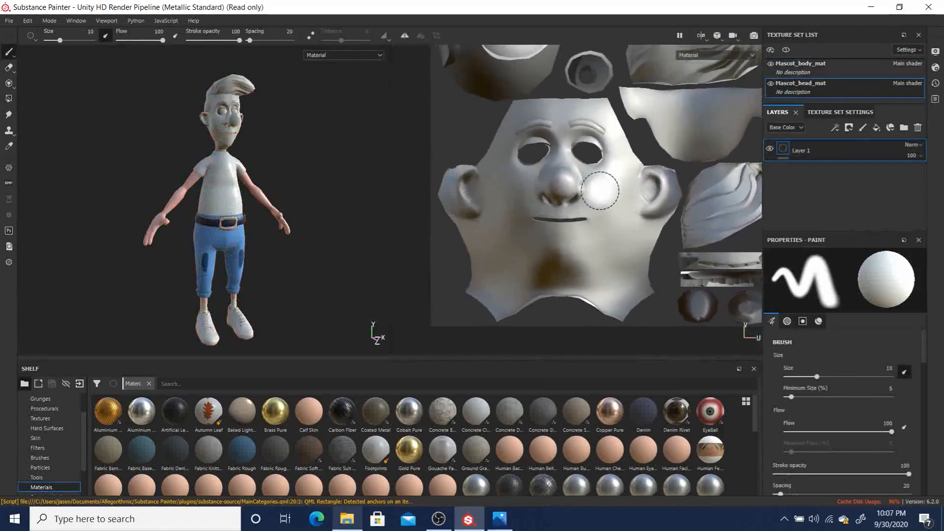
scroll(585, 177, down, 1)
alt+middle_drag(574, 158, 542, 197)
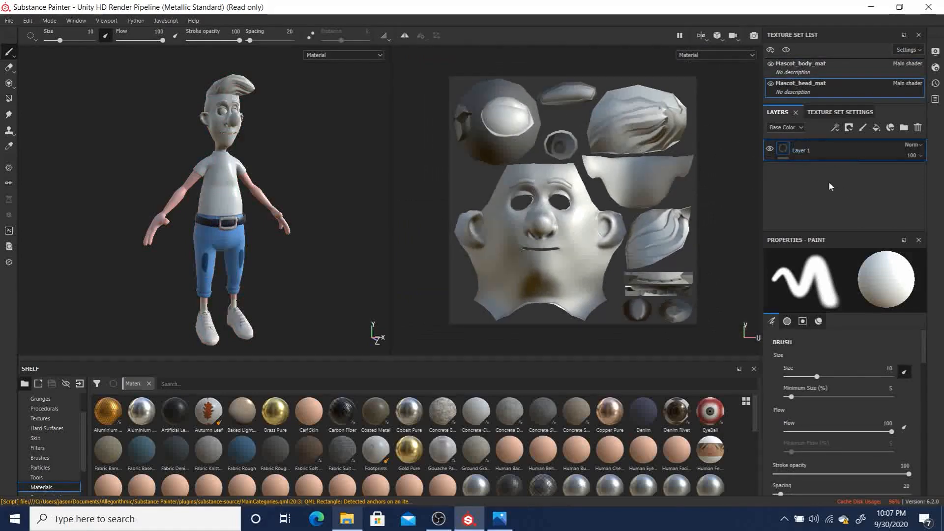
click(770, 150)
right_click(838, 192)
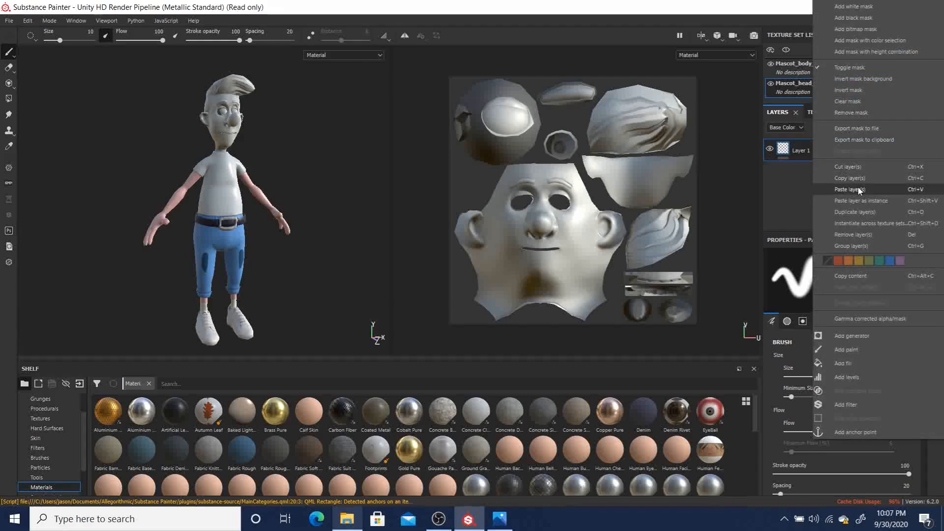
click(858, 189)
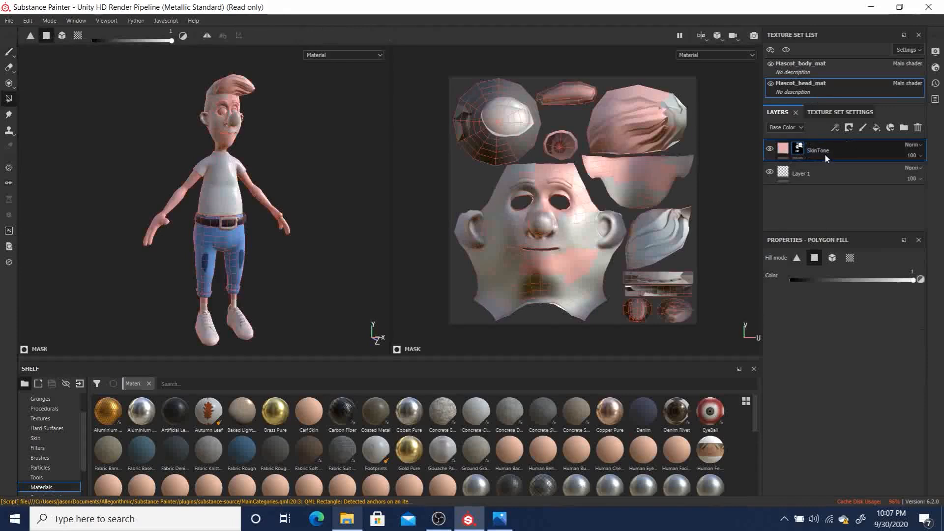
Clear the mask of the pasted SkinTone layer and fill most of the face UV island into it
right_click(798, 150)
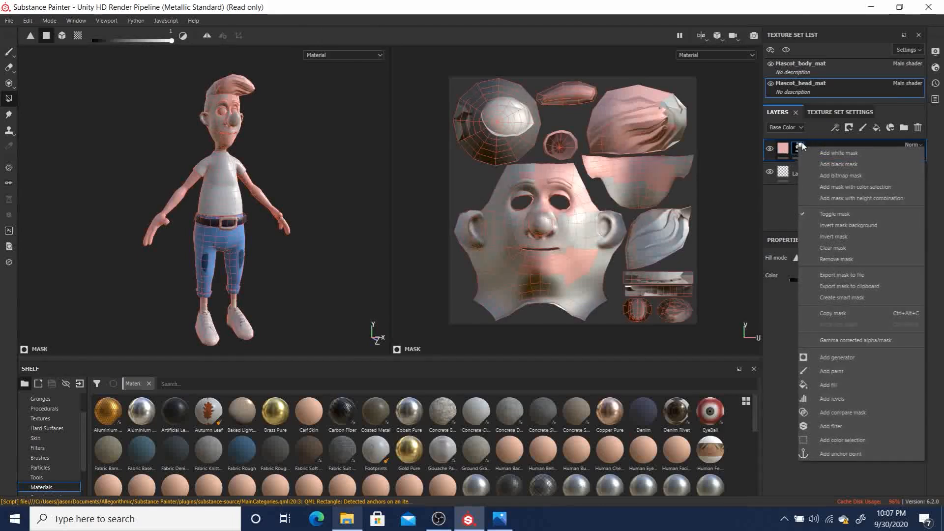
click(842, 249)
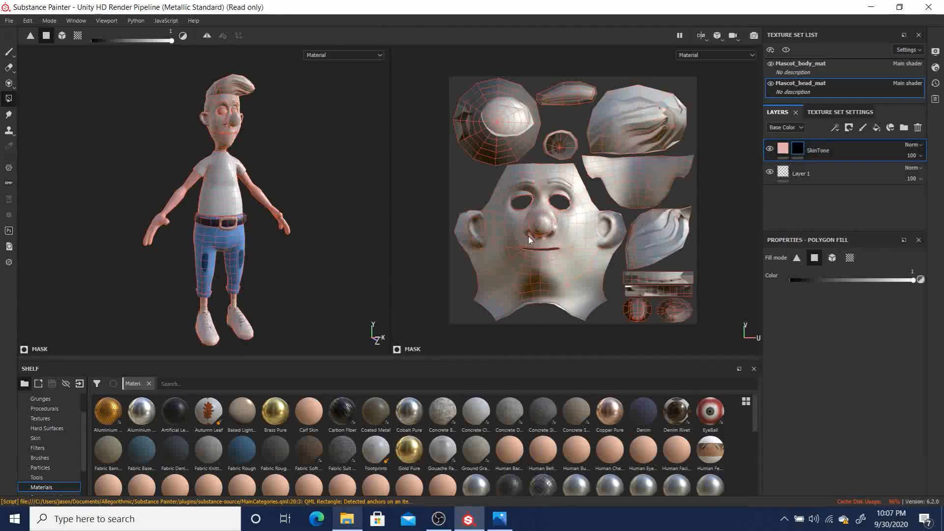
alt+middle_drag(518, 224, 506, 194)
alt+right_drag(506, 193, 595, 266)
alt+middle_drag(595, 266, 611, 233)
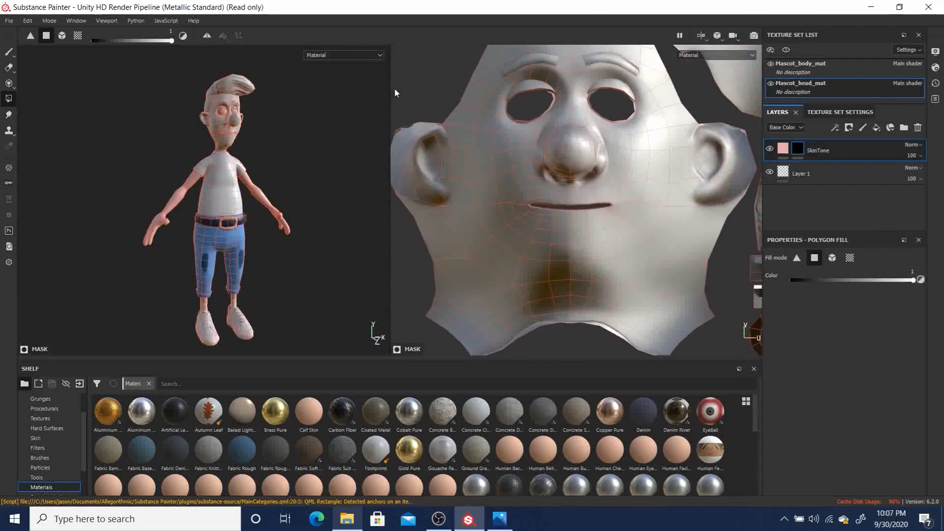
drag(479, 245, 698, 353)
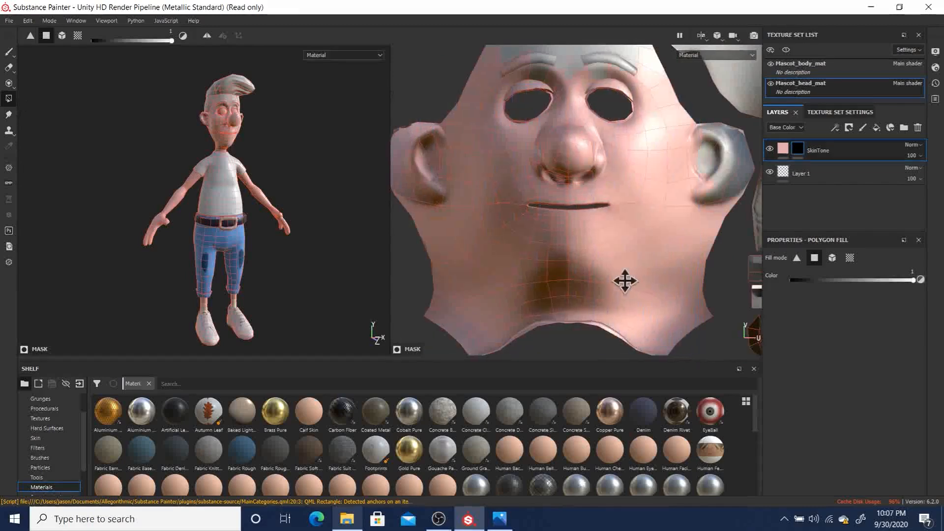
Fill the remaining ear and forehead polygons of the face UV island into the SkinTone mask
alt+middle_drag(632, 283, 570, 281)
drag(624, 117, 684, 215)
alt+middle_drag(596, 166, 655, 198)
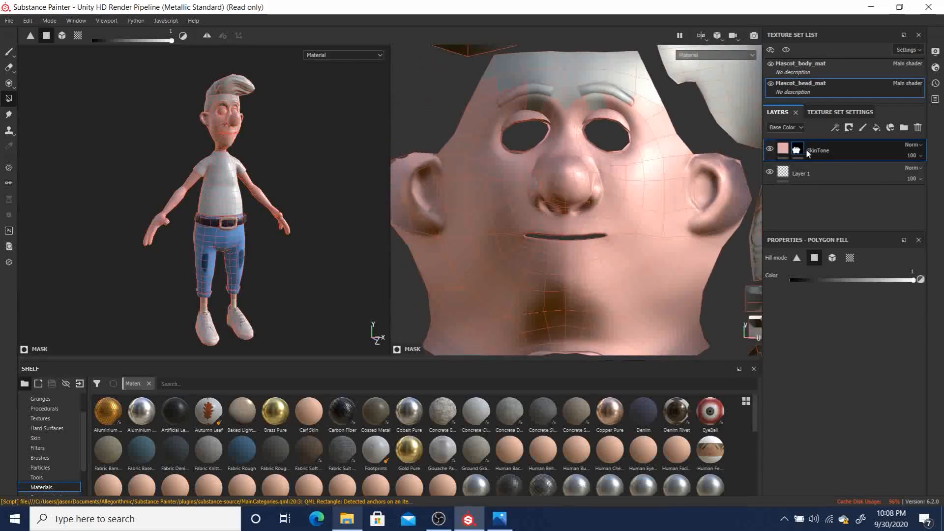
alt+middle_drag(578, 161, 588, 201)
drag(482, 106, 619, 153)
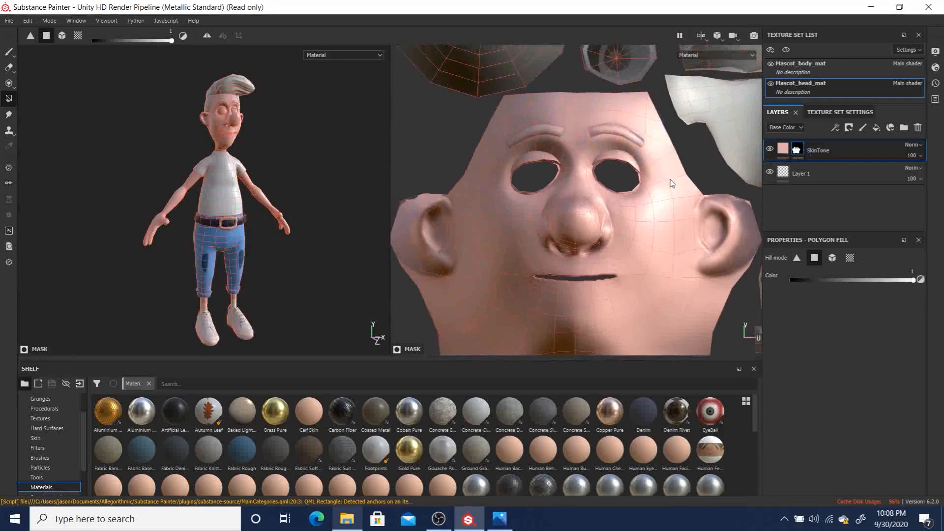
Examine the skin-colored face, nose and eye area on the model up close
alt+middle_drag(656, 211, 621, 194)
alt+right_drag(210, 127, 325, 186)
alt+right_drag(151, 116, 304, 182)
alt+middle_drag(279, 153, 240, 204)
alt+drag(270, 177, 179, 179)
alt+middle_drag(265, 154, 117, 219)
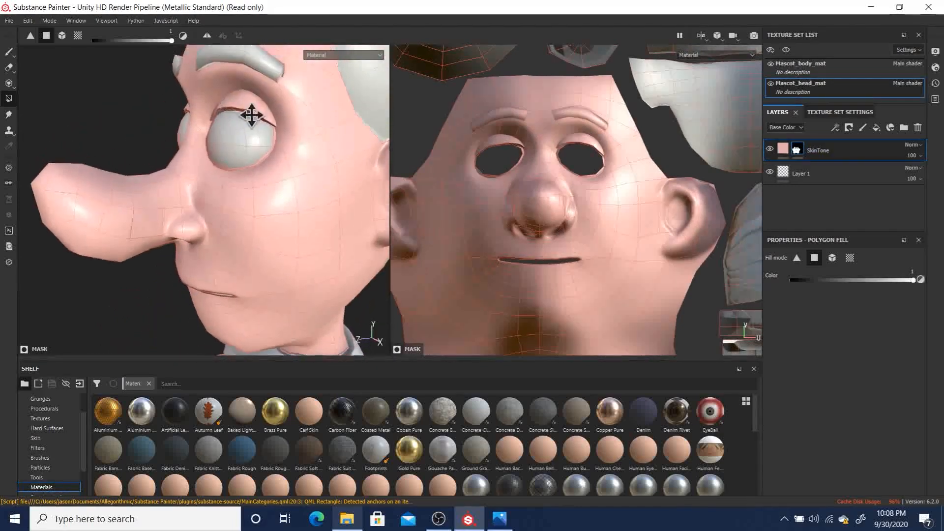
Examine the head model from several angles, checking the eyes, ears, hairline and neck
alt+middle_drag(250, 116, 208, 181)
alt+drag(209, 185, 234, 155)
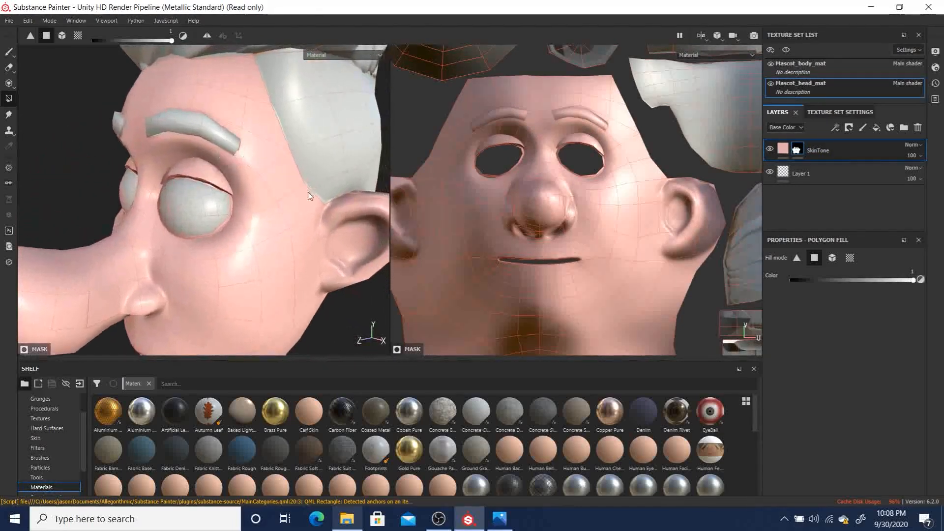
alt+middle_drag(314, 192, 185, 124)
alt+drag(251, 177, 142, 178)
alt+drag(288, 196, 280, 165)
alt+middle_drag(241, 170, 173, 66)
alt+right_drag(220, 224, 221, 157)
alt+drag(236, 157, 117, 162)
alt+middle_drag(350, 138, 209, 161)
alt+right_drag(226, 162, 200, 132)
alt+drag(271, 127, 228, 119)
alt+middle_drag(244, 111, 248, 153)
Examine the head's UV layout, including the face, hair and smaller islands
alt+right_drag(678, 180, 411, 160)
alt+middle_drag(629, 161, 552, 202)
alt+right_drag(511, 165, 680, 229)
alt+middle_drag(493, 156, 562, 208)
alt+right_drag(559, 207, 498, 186)
alt+middle_drag(602, 204, 504, 190)
alt+middle_drag(593, 173, 559, 165)
alt+middle_drag(584, 227, 501, 276)
scroll(573, 219, up, 1)
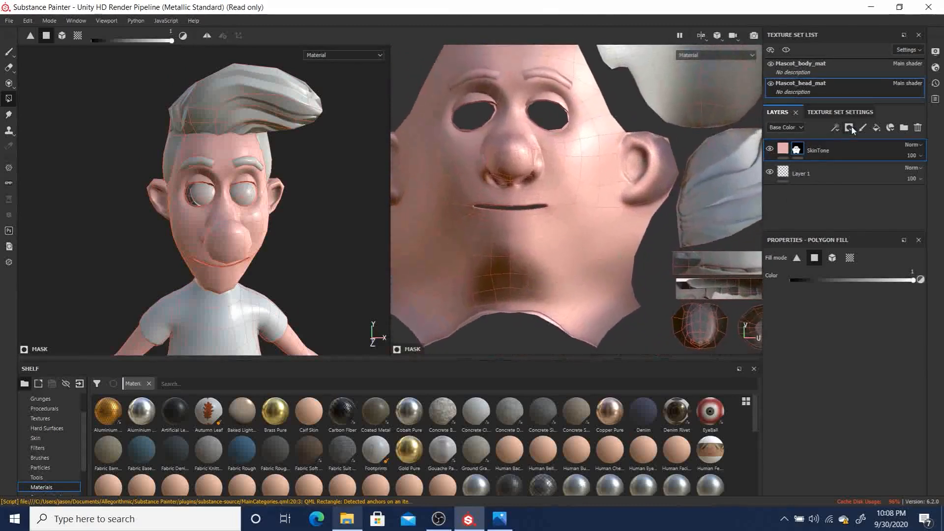
Add a fill layer named HairColor above the skin layer and rename the skin layer to SkinColor
click(876, 129)
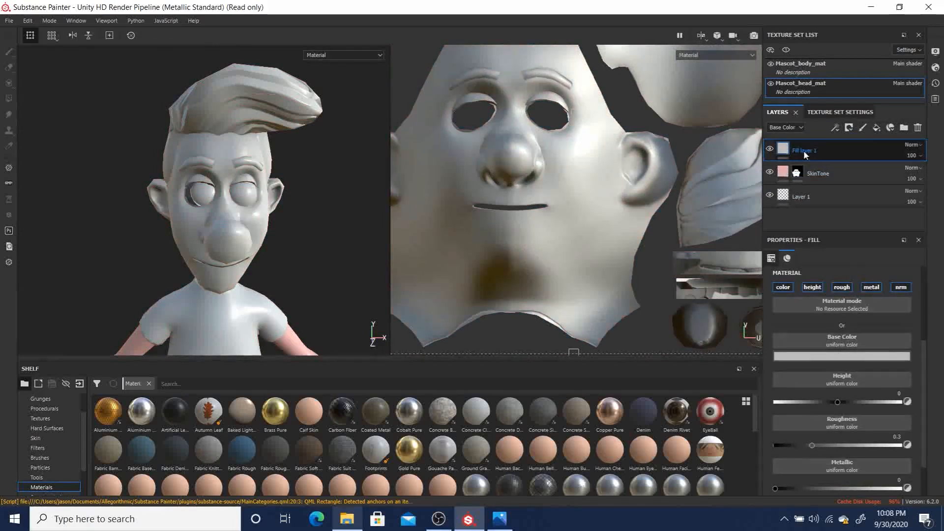
text(Ha)
double_click(819, 173)
click(9, 99)
click(820, 173)
text(Color)
key(Return)
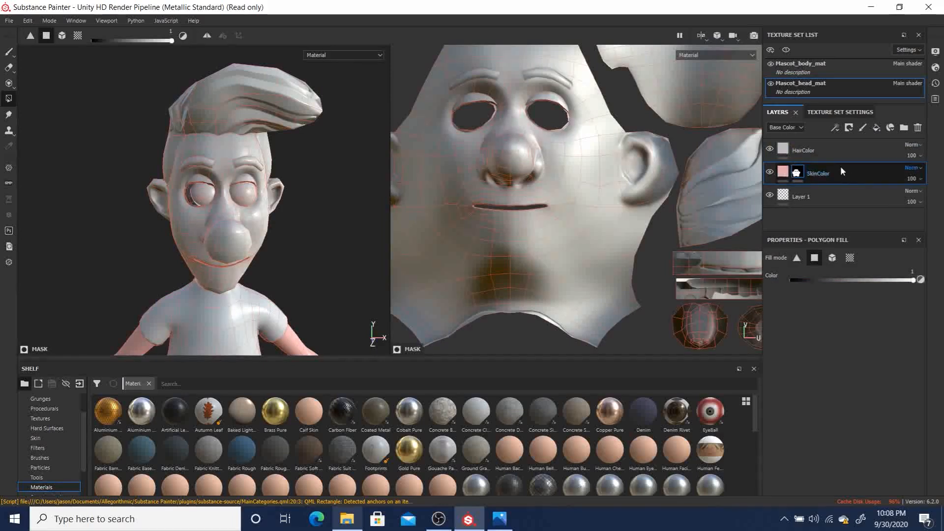
Limit HairColor to the color channel and set its base color to brown, RGB 0.234, 0.118, 0.098
click(790, 151)
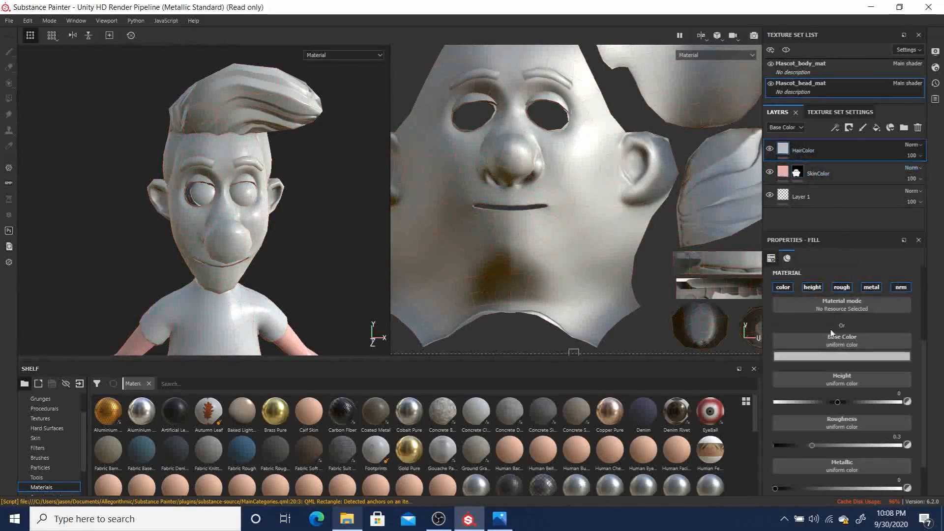
click(787, 287)
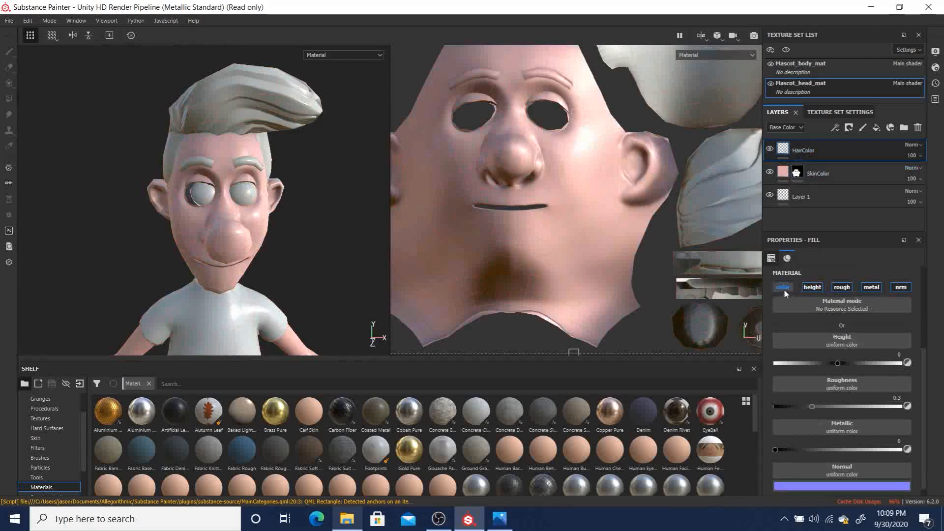
click(784, 288)
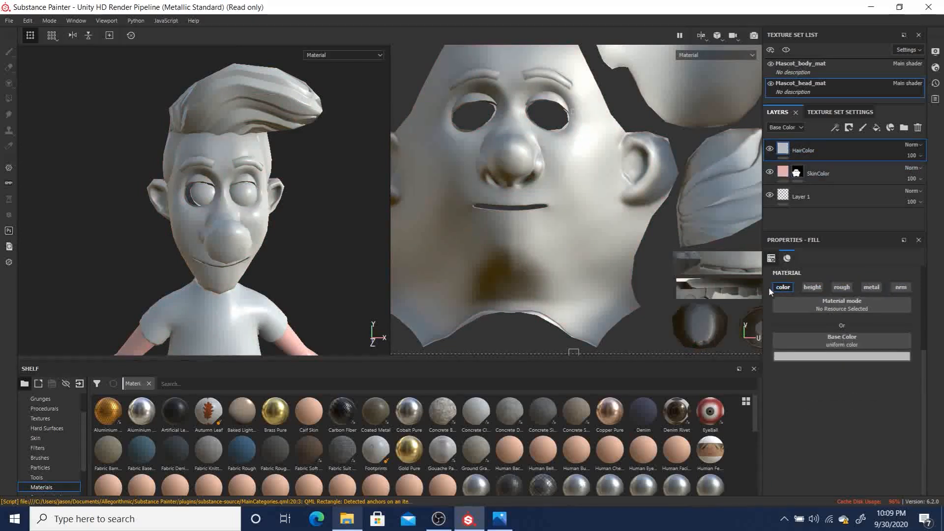
click(847, 356)
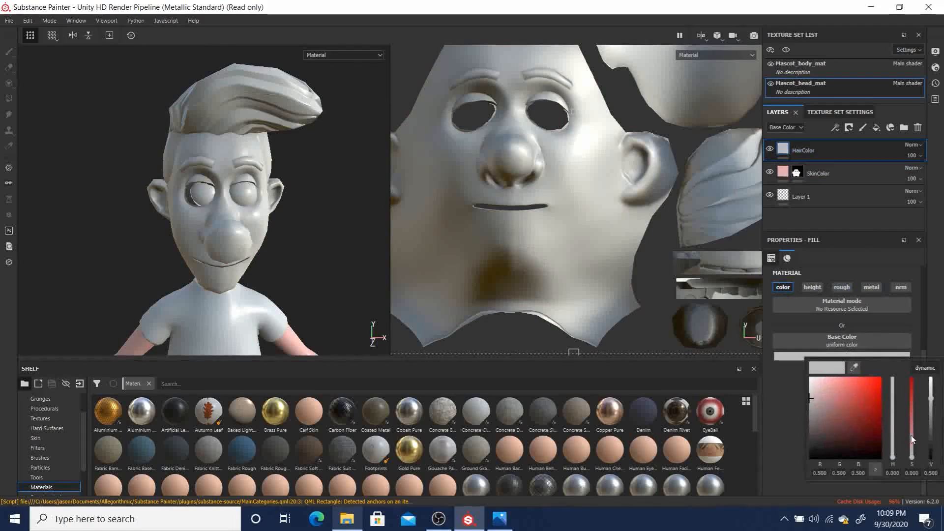
click(893, 455)
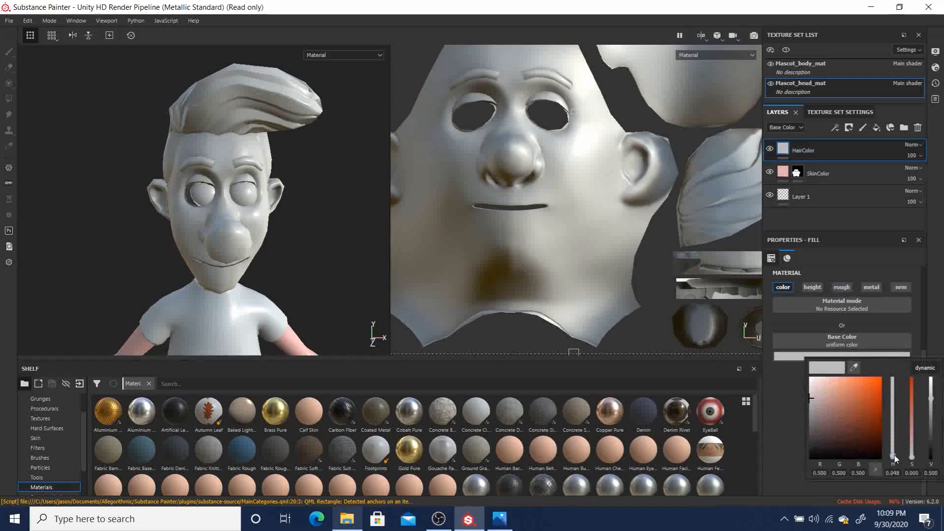
drag(895, 457, 896, 461)
mouse_move(822, 417)
mouse_down()
mouse_move(844, 413)
mouse_move(832, 416)
mouse_up()
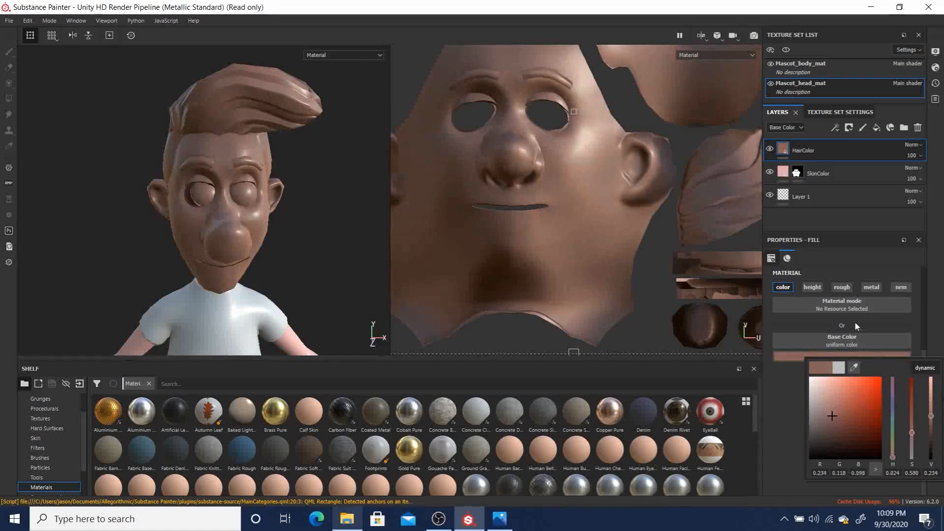
Add a black mask to HairColor and fill the side hair UV island into it
right_click(806, 151)
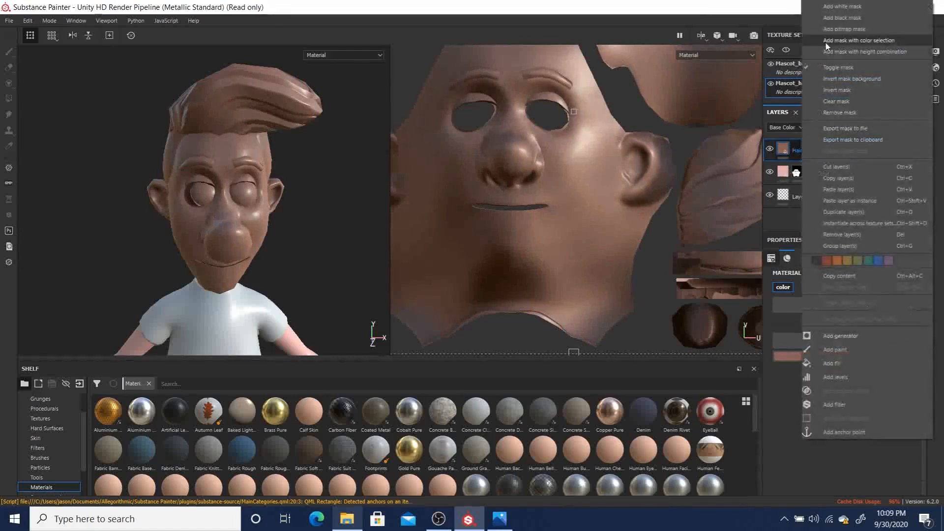
click(847, 17)
middle_drag(706, 216, 514, 210)
drag(632, 157, 584, 182)
drag(526, 135, 581, 199)
drag(495, 214, 563, 237)
alt+drag(156, 173, 170, 192)
alt+right_drag(590, 195, 472, 126)
alt+middle_drag(488, 124, 485, 210)
Fill the remaining hair and eyebrow UV islands into the HairColor mask, leaving out the back-of-head piece
drag(530, 120, 529, 173)
alt+middle_drag(618, 154, 627, 165)
drag(492, 130, 518, 138)
alt+middle_drag(485, 136, 549, 154)
alt+right_drag(544, 152, 693, 237)
drag(553, 167, 553, 169)
alt+right_drag(681, 218, 484, 178)
alt+middle_drag(611, 205, 489, 81)
alt+right_drag(615, 158, 581, 152)
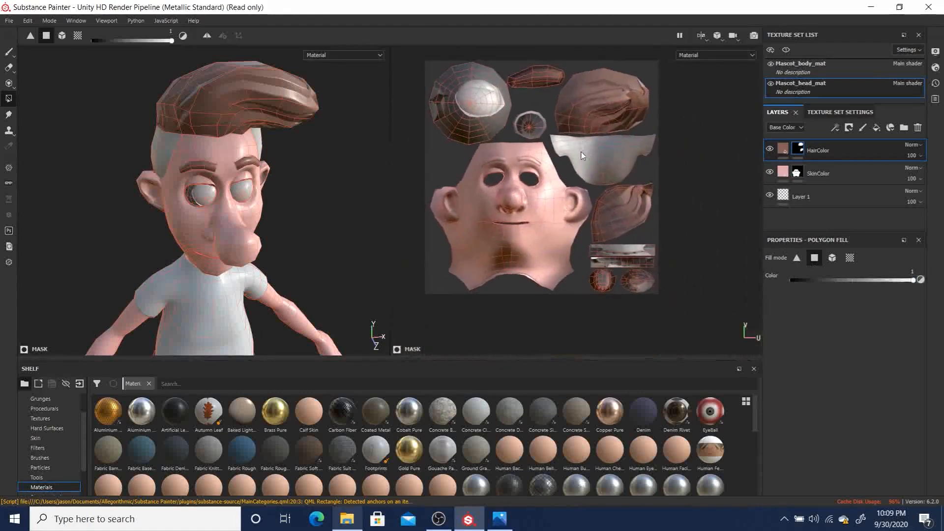
alt+middle_drag(601, 147, 595, 153)
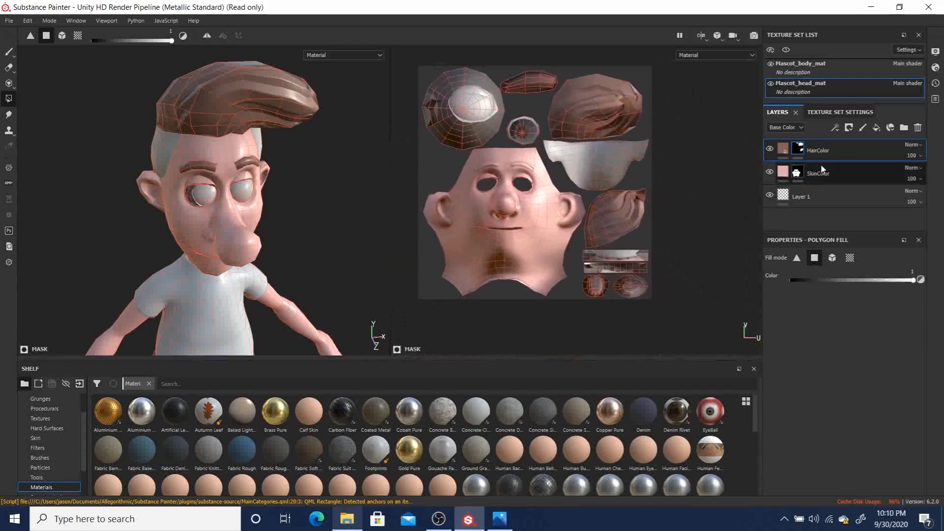
alt+drag(268, 227, 243, 165)
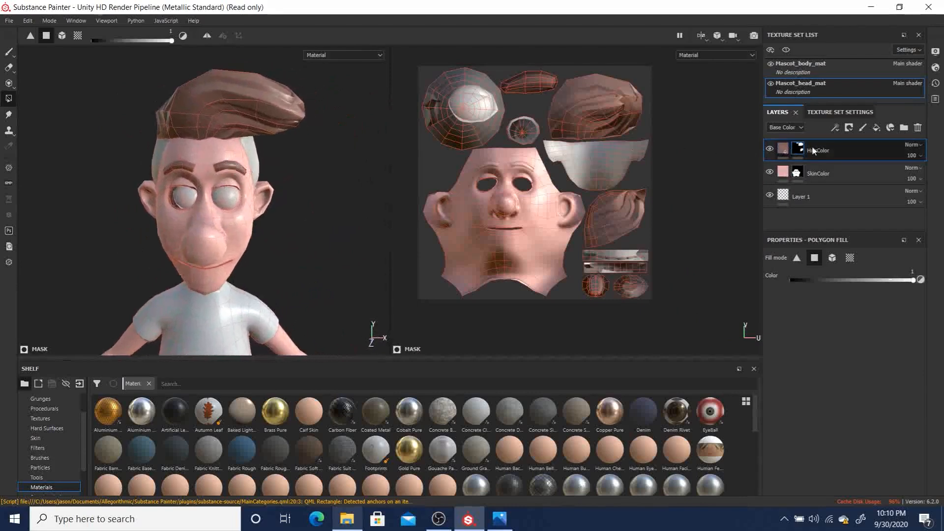
Add a color-only fill layer above HairColor, sampling the HairColor brown and lightening it to RGB 0.384, 0.164, 0.128
click(876, 127)
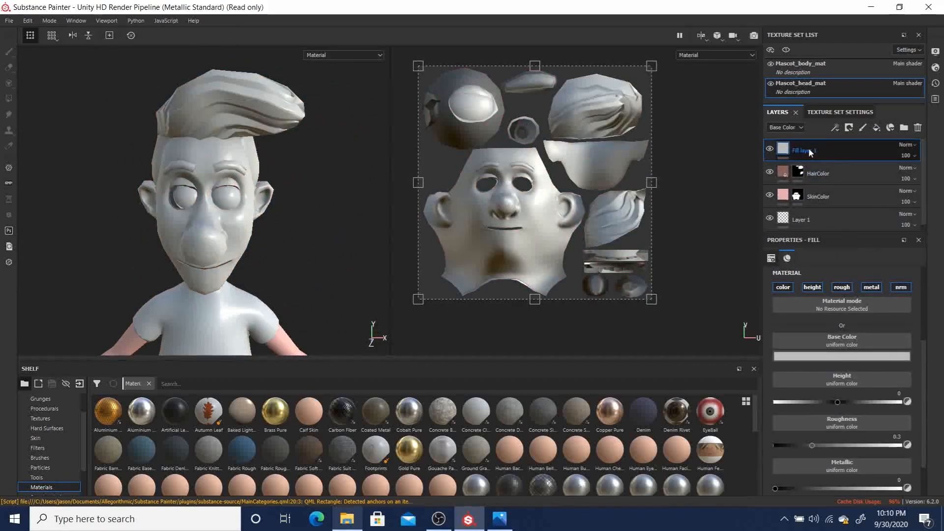
click(784, 288)
click(785, 288)
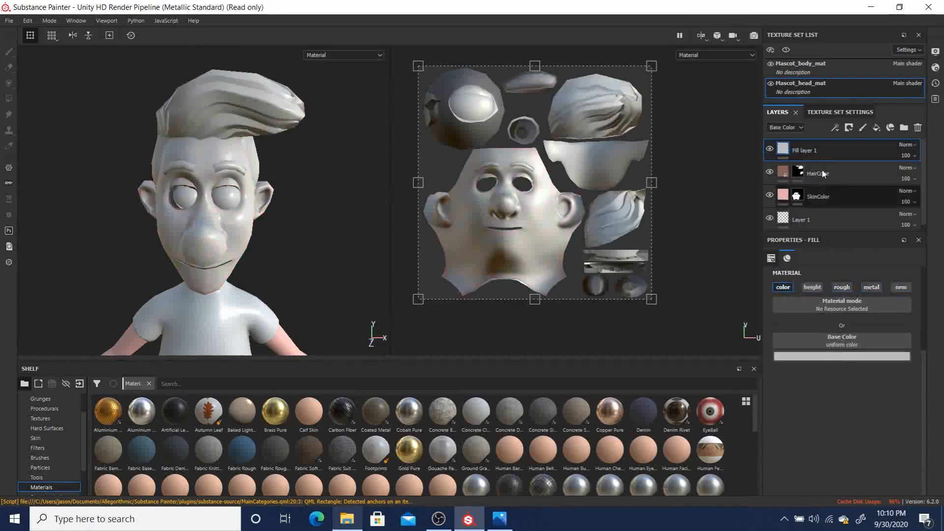
click(839, 357)
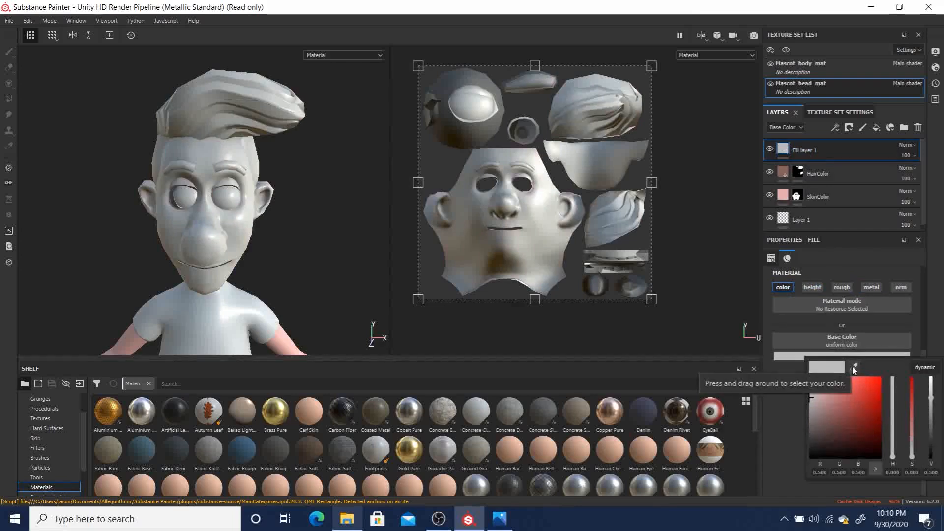
drag(854, 369, 783, 175)
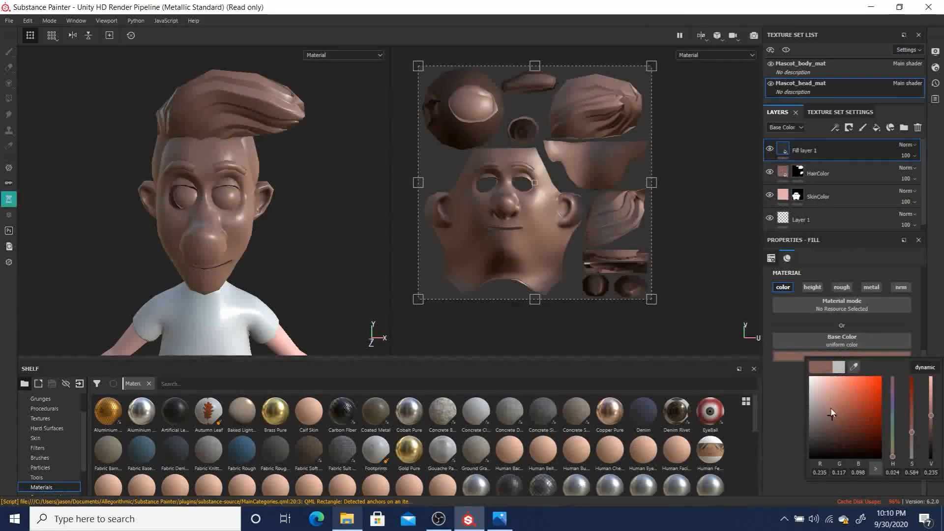
click(832, 408)
drag(832, 407, 838, 406)
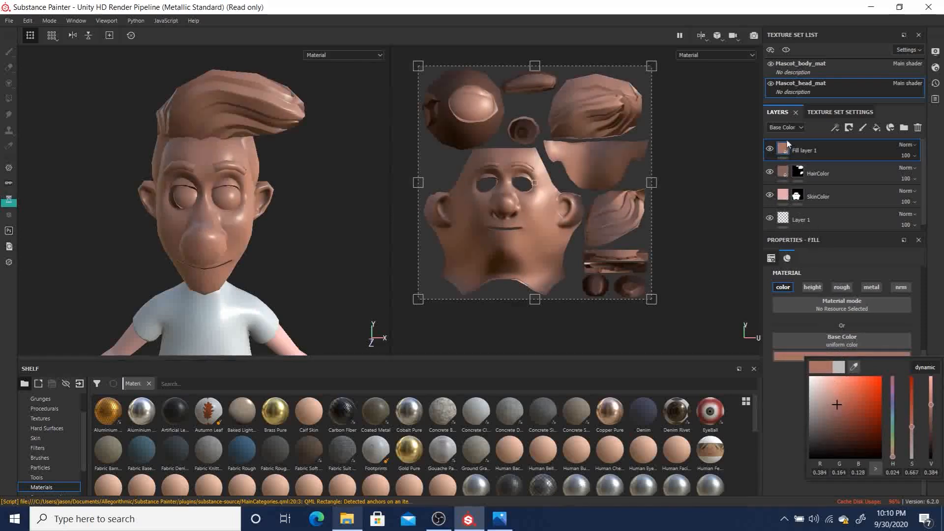
Rename the new lighter brown fill layer to HairLightColor and save the project
click(806, 152)
double_click(807, 152)
text(HairLightColor)
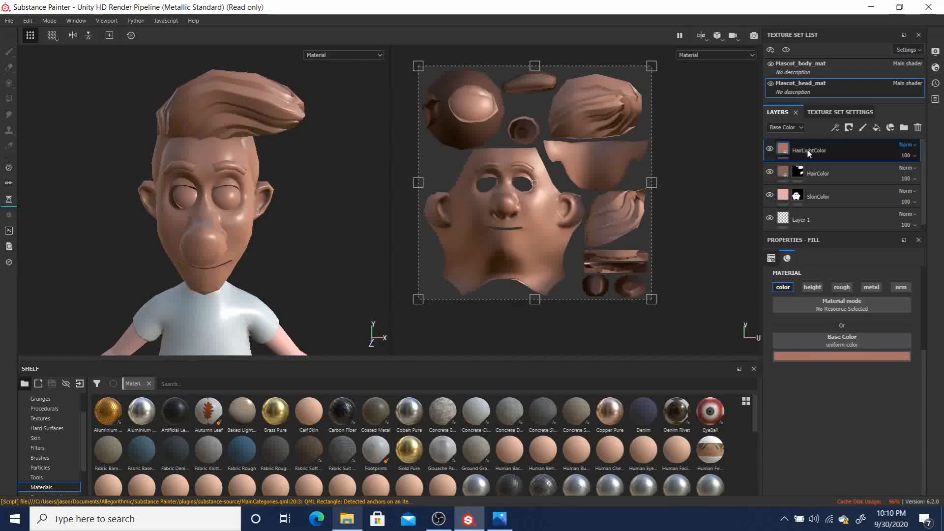
key(ctrl+s)
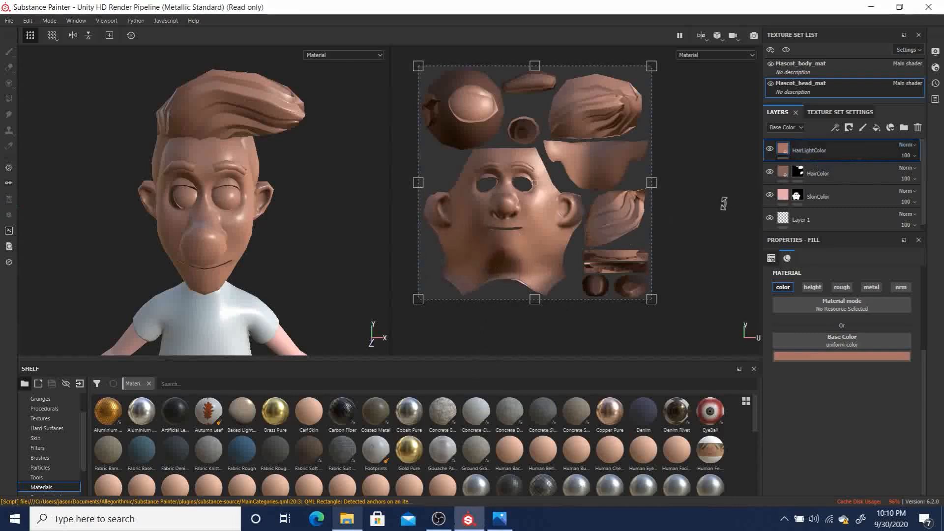
Add a black mask to HairLightColor and fill the whole gray back-of-head UV island into it
right_click(817, 154)
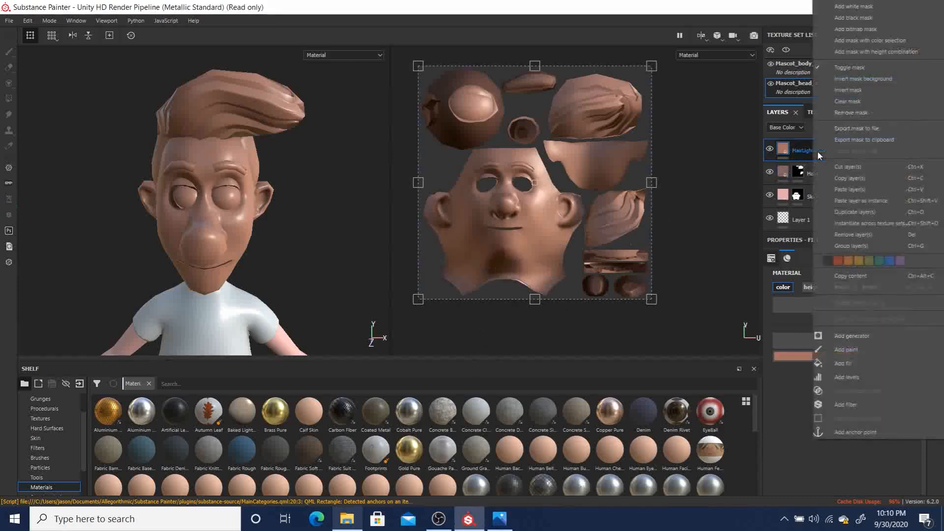
click(855, 18)
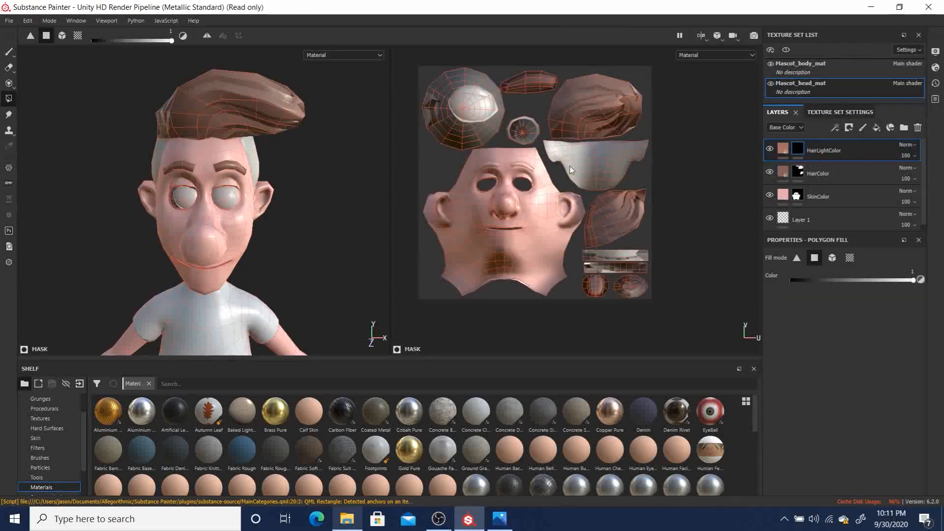
scroll(575, 174, up, 3)
scroll(565, 194, up, 1)
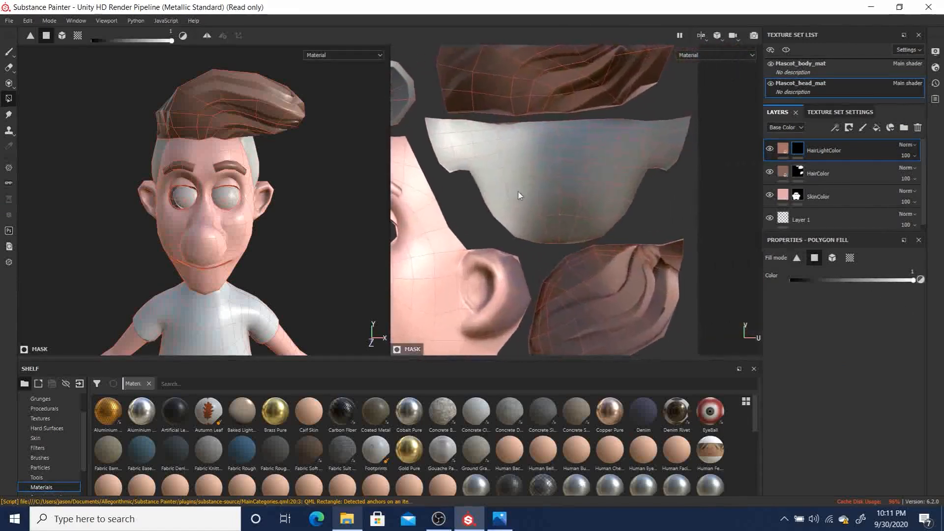
drag(439, 140, 536, 161)
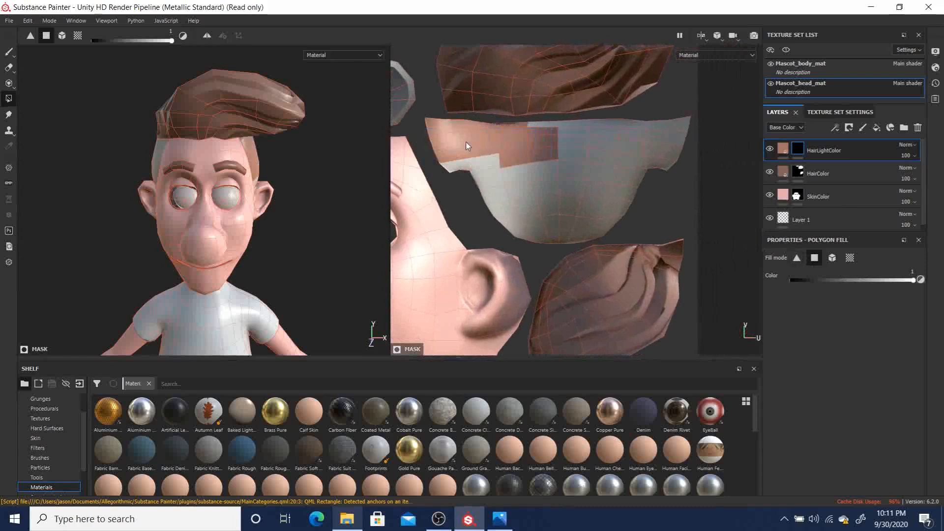
drag(442, 151, 570, 198)
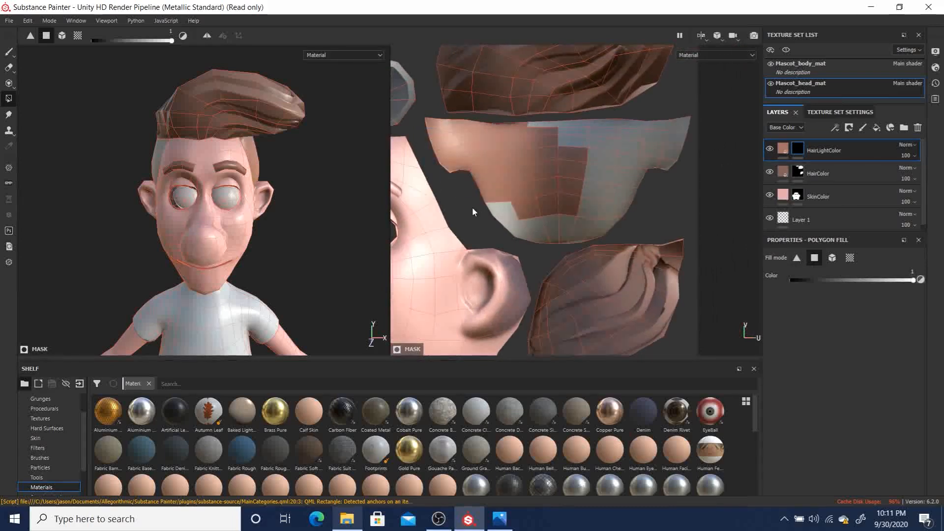
drag(477, 211, 563, 226)
drag(631, 192, 654, 122)
drag(663, 183, 550, 122)
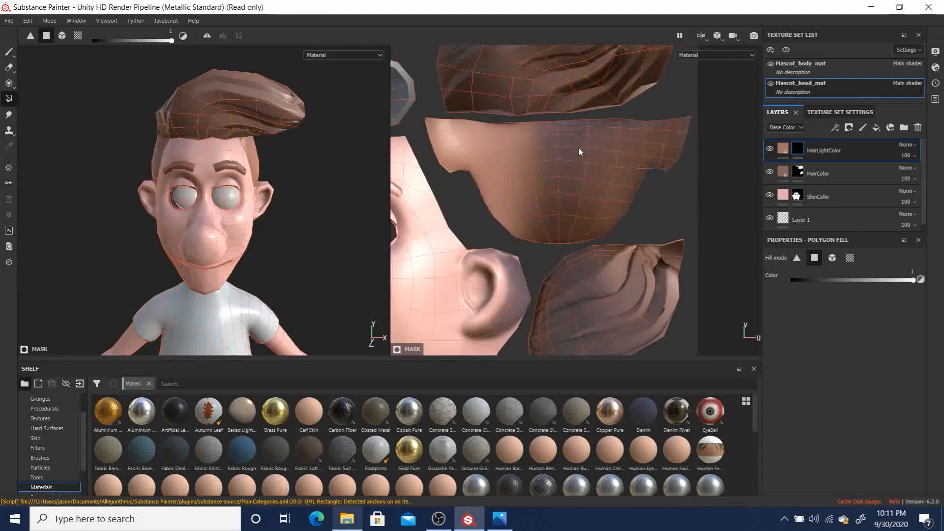
Examine the hair colors on the full character and on the head's UV islands
alt+drag(349, 234, 253, 273)
alt+right_drag(253, 273, 300, 158)
alt+drag(300, 158, 218, 175)
alt+right_drag(218, 174, 121, 138)
alt+drag(121, 138, 228, 180)
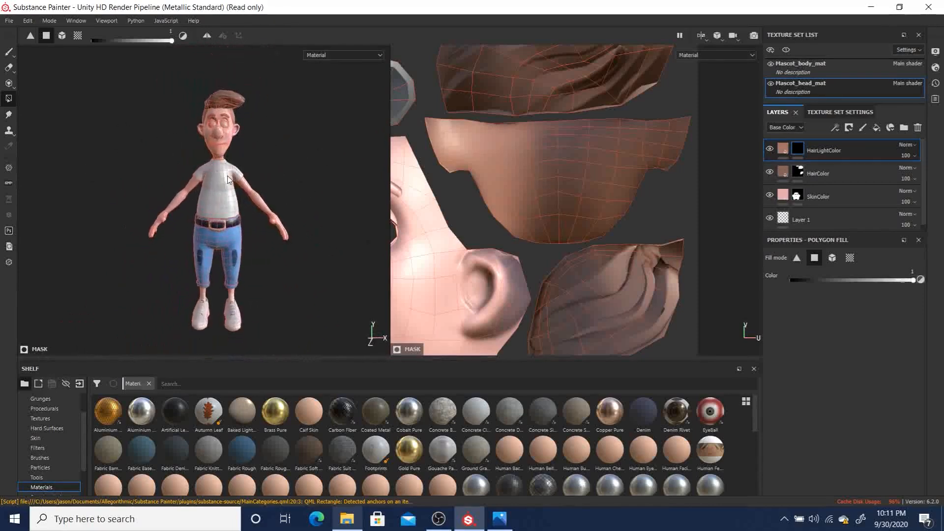
alt+right_drag(486, 146, 538, 189)
alt+middle_drag(489, 154, 568, 213)
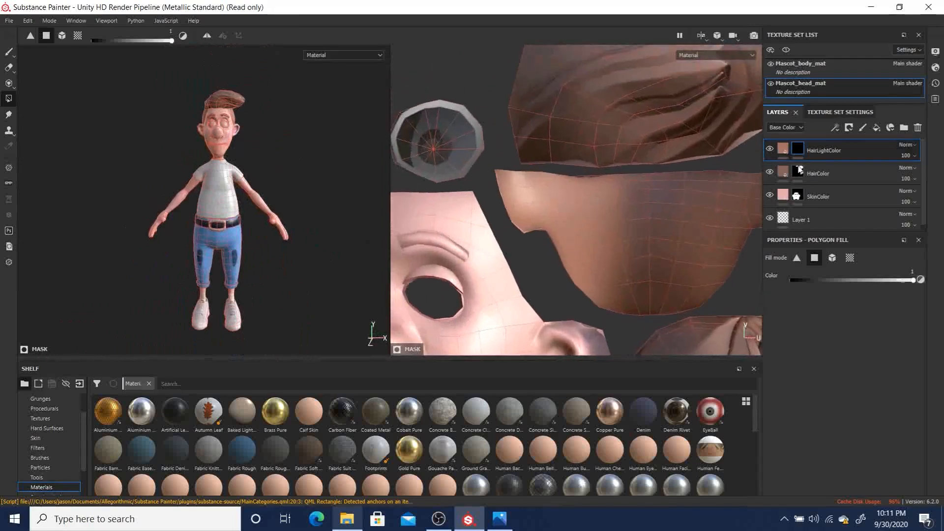
Add a fill layer named EyesColor above HairLightColor with only the color channel active
click(904, 128)
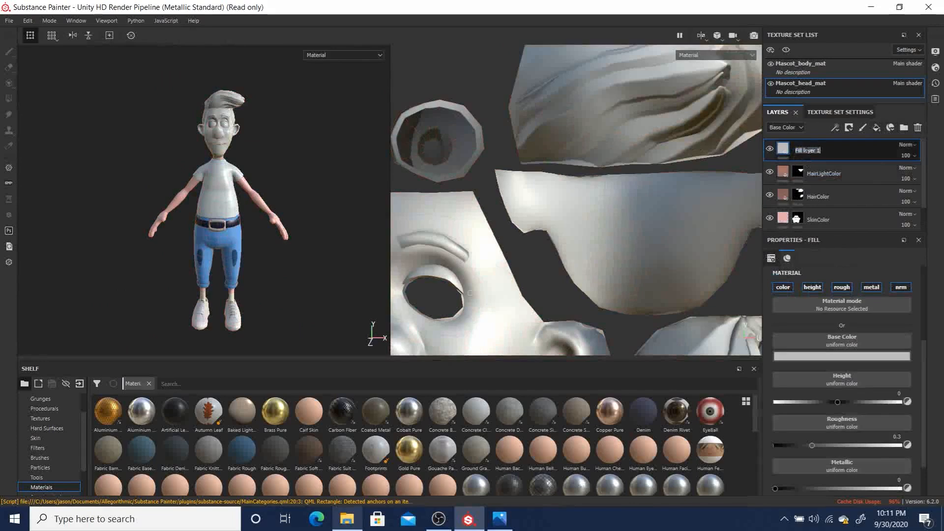
text(EyesColor)
key(Return)
alt+click(787, 288)
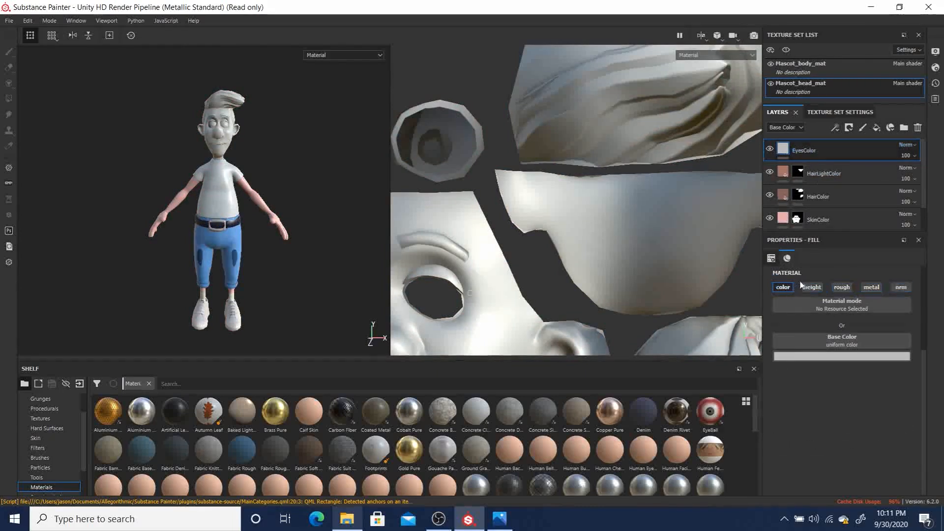
Set the EyesColor base color to a pale bluish white, RGB 0.629, 0.679, 0.726
click(841, 356)
drag(892, 456, 891, 414)
drag(817, 396, 813, 389)
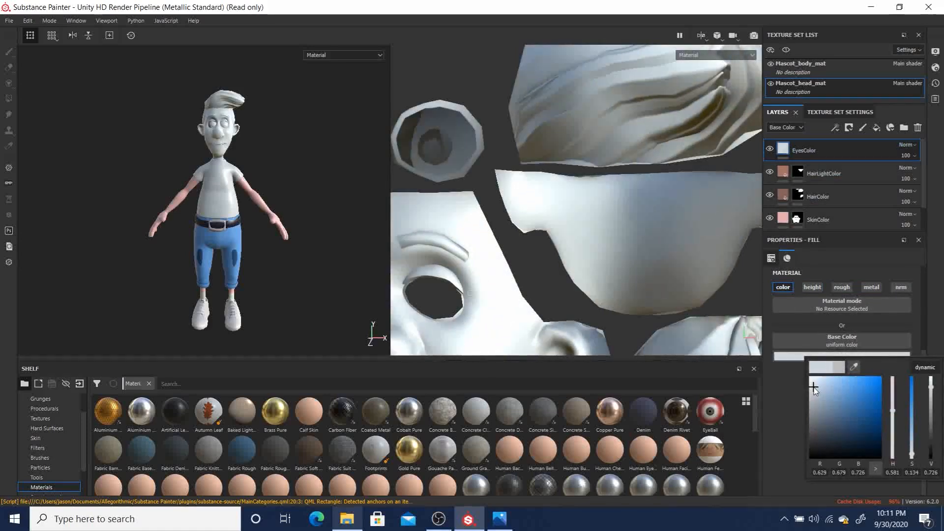
Add a black mask to the EyesColor layer and polygon-fill the large round eyeball UV island into it
click(808, 150)
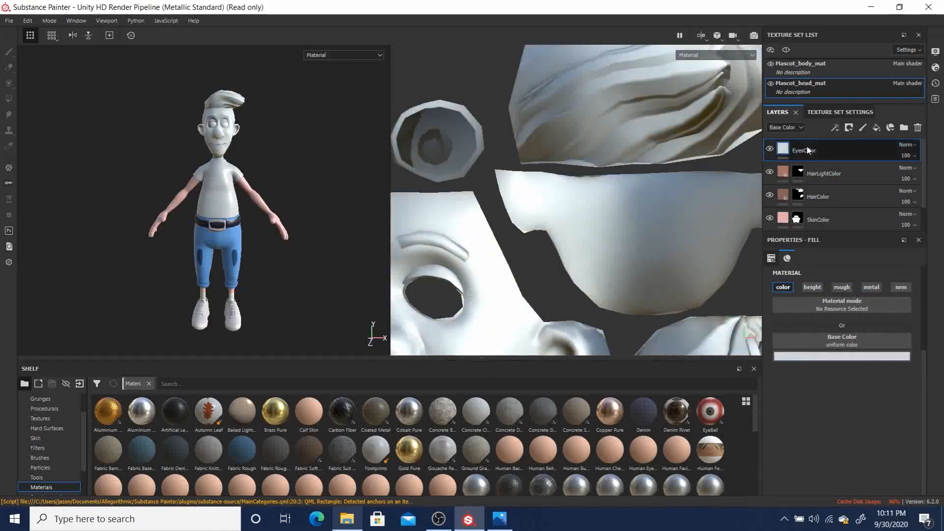
right_click(808, 150)
click(853, 23)
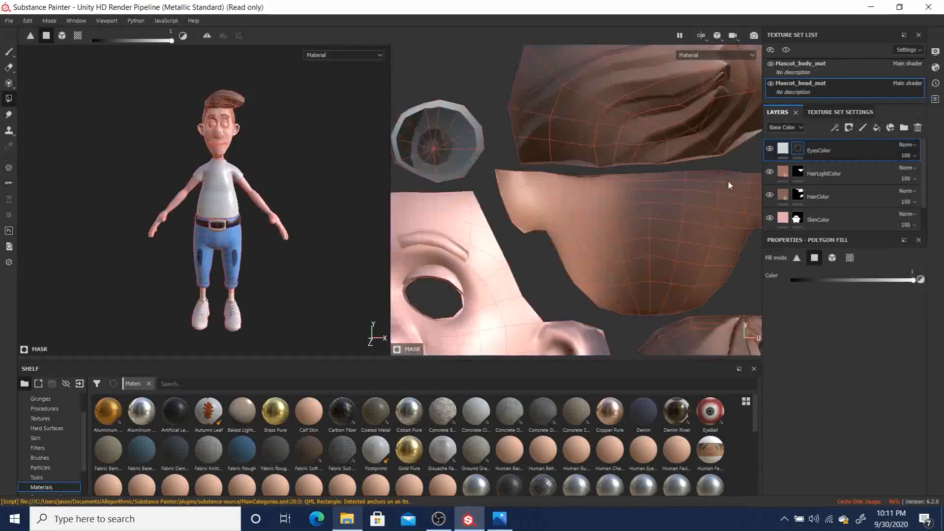
alt+middle_drag(595, 208, 797, 203)
scroll(691, 178, down, 3)
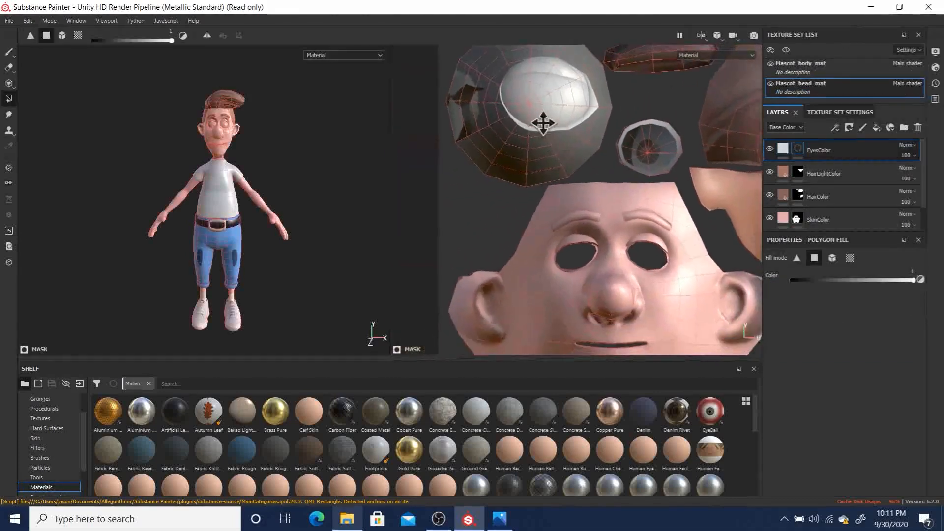
alt+middle_drag(542, 119, 551, 186)
drag(461, 66, 609, 232)
drag(554, 246, 554, 245)
drag(489, 114, 587, 220)
Polygon-fill the small round gray UV island above the forehead into the SkinColor layer's mask
alt+drag(312, 162, 288, 158)
alt+middle_drag(592, 198, 525, 176)
alt+right_drag(561, 204, 699, 281)
alt+middle_drag(609, 240, 561, 226)
alt+right_drag(496, 187, 592, 231)
alt+middle_drag(592, 231, 464, 161)
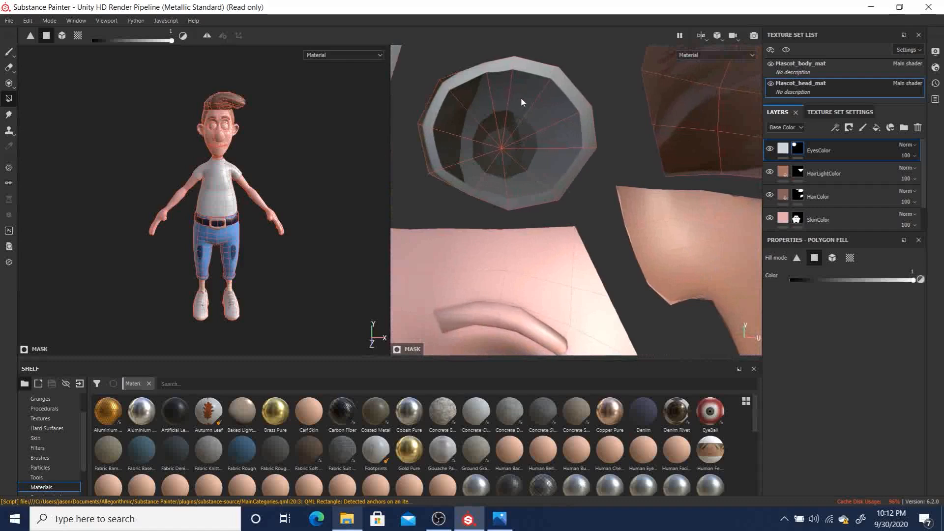
click(833, 219)
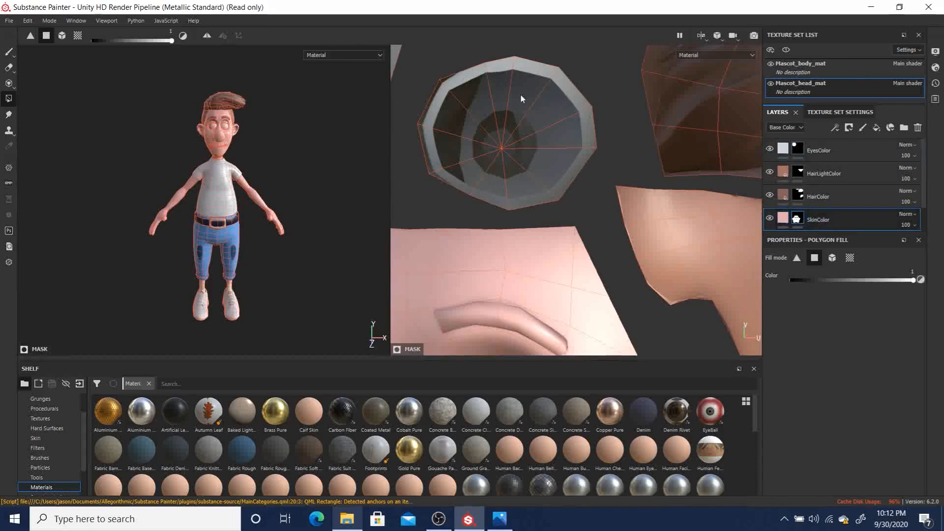
drag(426, 54, 603, 205)
Examine the colored character up close and from several angles in the 3D view
key(alt)
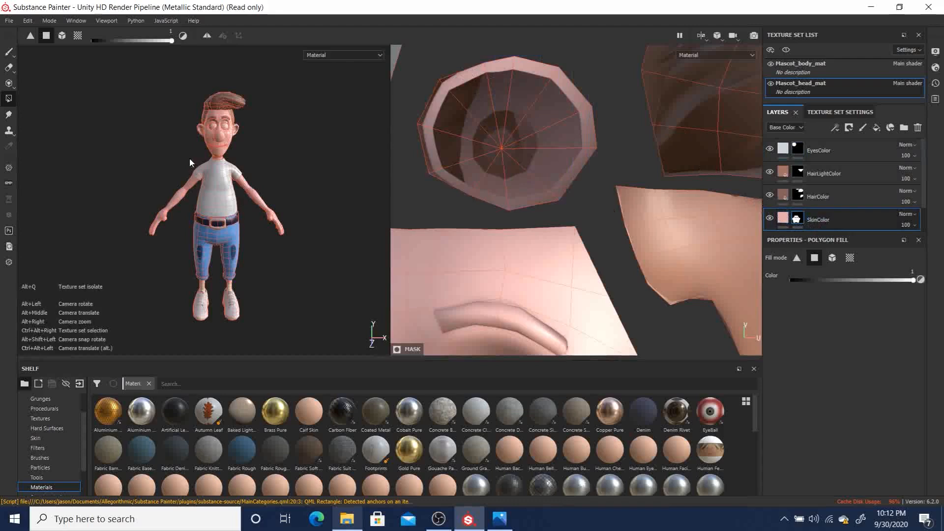
alt+right_drag(180, 166, 534, 356)
alt+drag(171, 154, 248, 162)
alt+right_drag(247, 162, 177, 128)
alt+middle_drag(177, 129, 173, 193)
alt+drag(171, 189, 23, 145)
scroll(199, 190, up, 3)
alt+middle_drag(210, 269, 191, 135)
alt+drag(156, 220, 291, 214)
scroll(153, 157, down, 2)
alt+middle_drag(152, 155, 191, 206)
mouse_move(190, 207)
alt+mouse_down()
mouse_move(103, 211)
mouse_move(175, 213)
alt+mouse_up()
alt+middle_drag(176, 213, 201, 196)
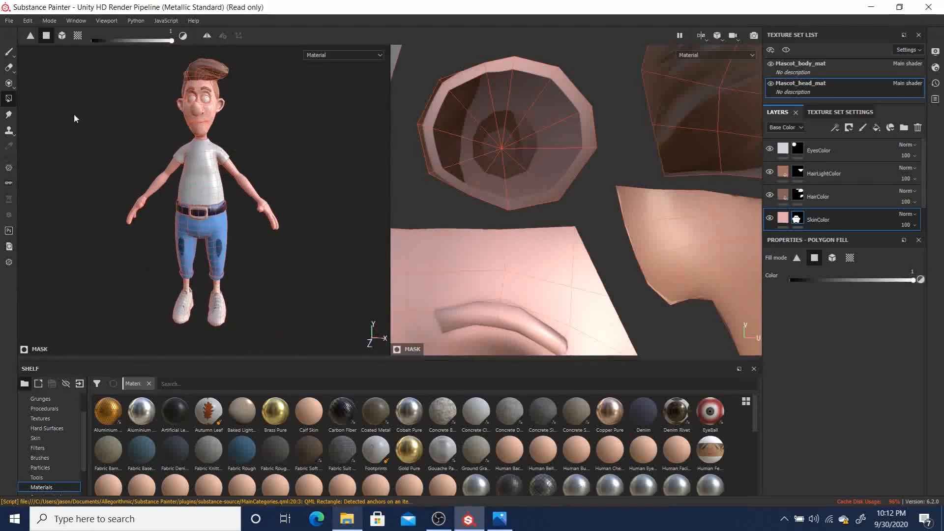
Switch to the Paint tool to hide the polygon wireframe and inspect the full character from all sides
click(9, 52)
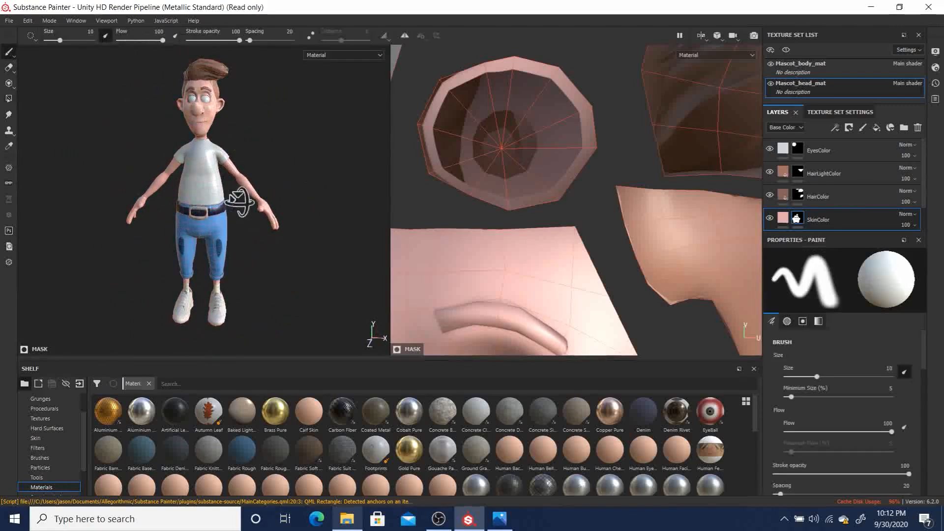
alt+drag(232, 200, 312, 197)
alt+drag(197, 189, 246, 209)
alt+middle_drag(141, 236, 290, 228)
scroll(291, 228, down, 2)
mouse_move(288, 190)
alt+mouse_down()
mouse_move(232, 211)
mouse_move(157, 197)
alt+mouse_up()
alt+drag(292, 217, 162, 231)
alt+middle_drag(163, 231, 297, 217)
alt+right_drag(297, 217, 151, 198)
alt+drag(157, 212, 265, 209)
alt+middle_drag(268, 196, 227, 202)
alt+drag(290, 207, 274, 211)
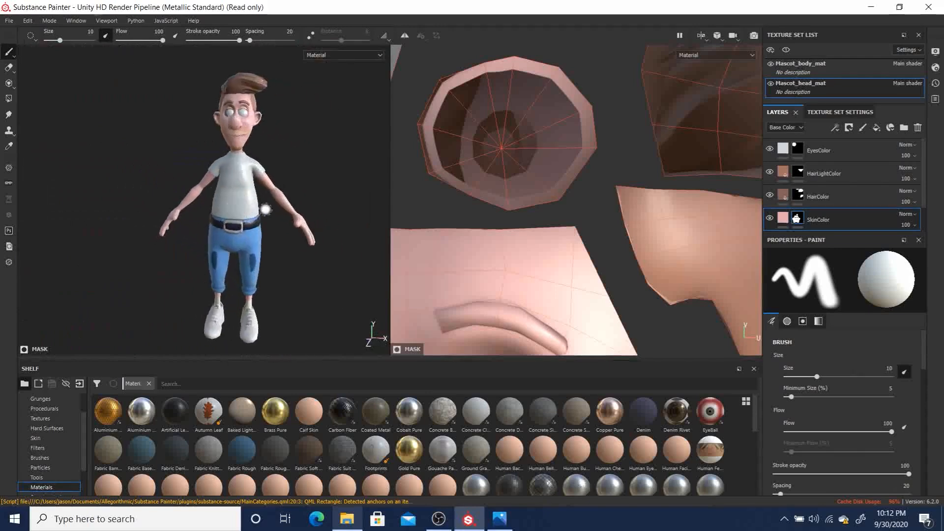
alt+middle_drag(274, 212, 234, 202)
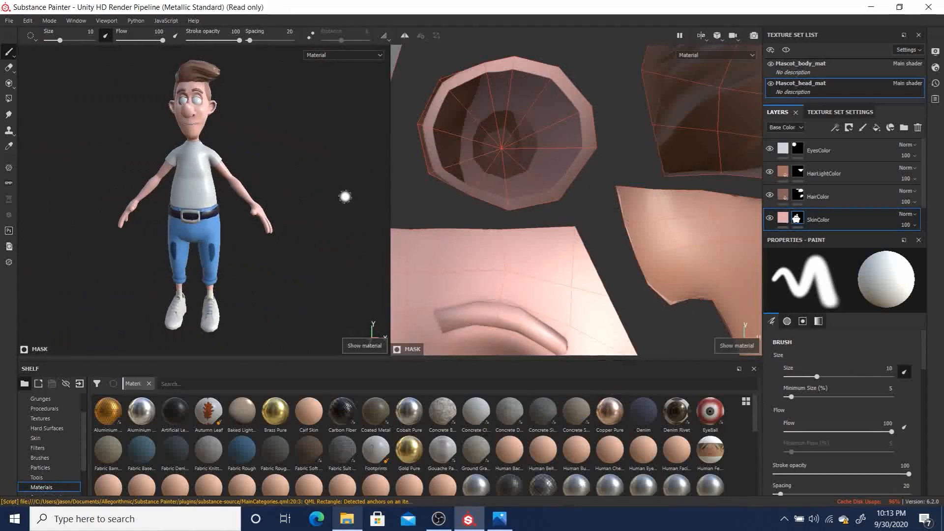
Display the ambient occlusion mesh map and view it on the head and Mascot_body_mat texture sets
key(b)
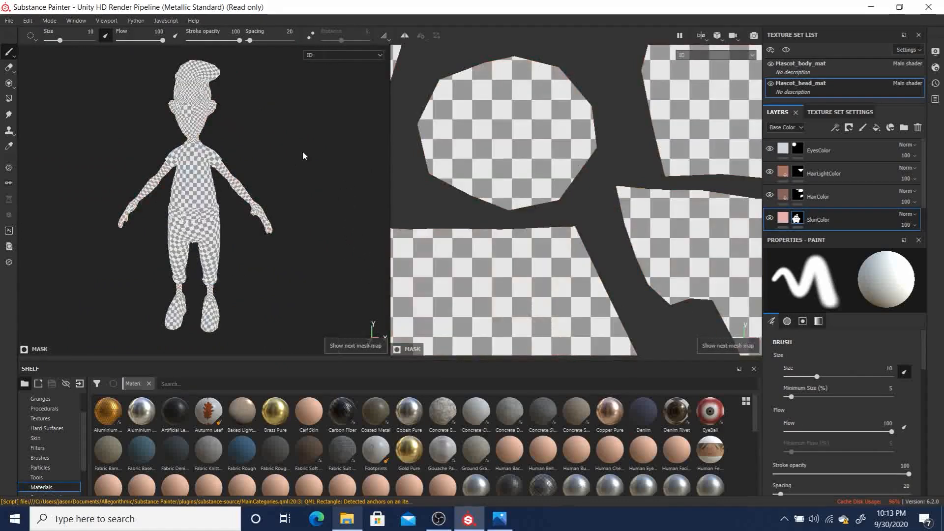
key(b)
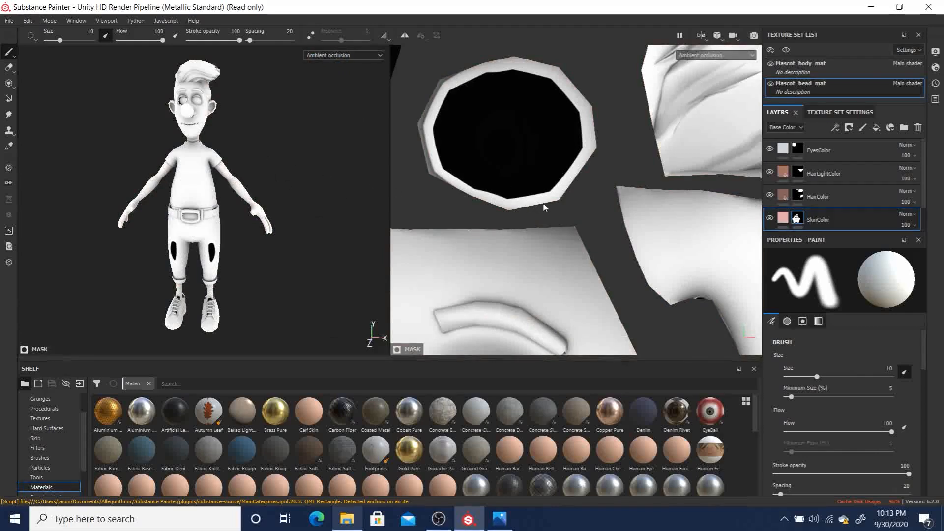
key(f)
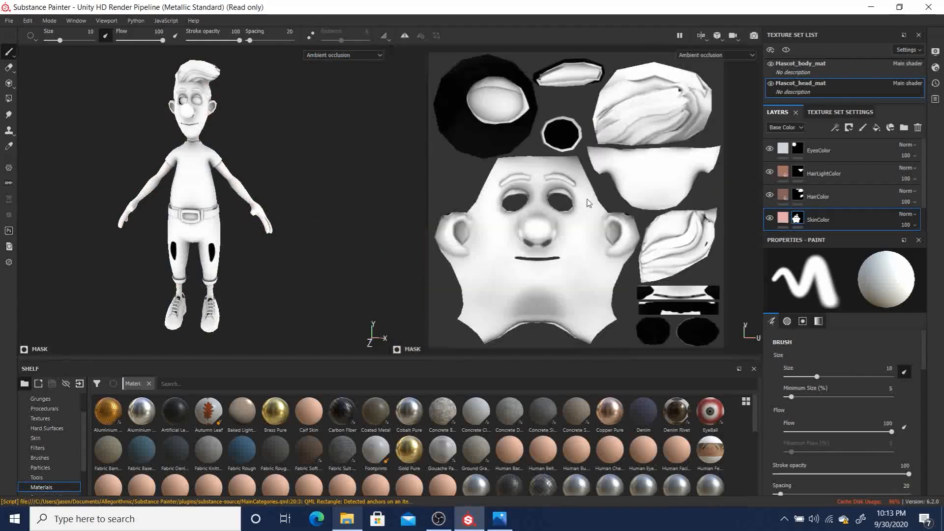
click(831, 64)
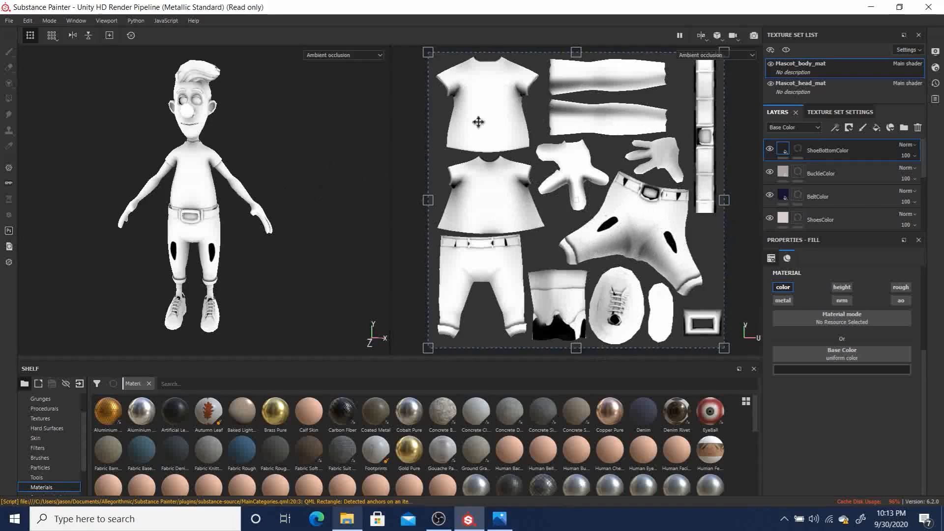
Display the curvature mesh map and inspect it on the character from different angles
key(b)
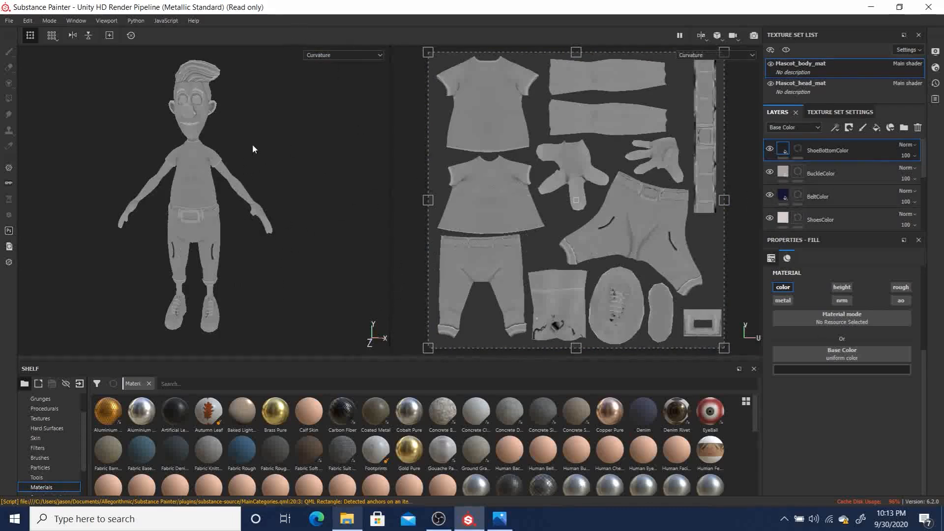
alt+right_drag(214, 116, 440, 266)
alt+middle_drag(271, 140, 296, 244)
alt+right_drag(296, 243, 227, 221)
alt+drag(227, 220, 84, 129)
alt+right_drag(263, 150, 250, 142)
mouse_move(272, 203)
alt+mouse_down()
mouse_move(276, 232)
mouse_move(291, 189)
mouse_move(276, 255)
mouse_move(317, 184)
mouse_move(337, 188)
mouse_move(253, 196)
mouse_move(276, 193)
alt+mouse_up()
Step through the position, thickness and following mesh maps to review the bakes on the body
key(b)
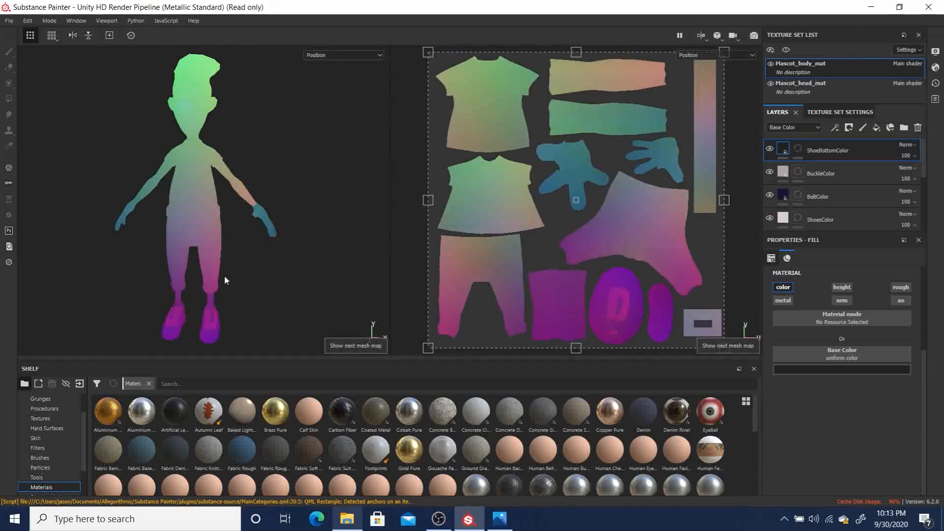
key(b)
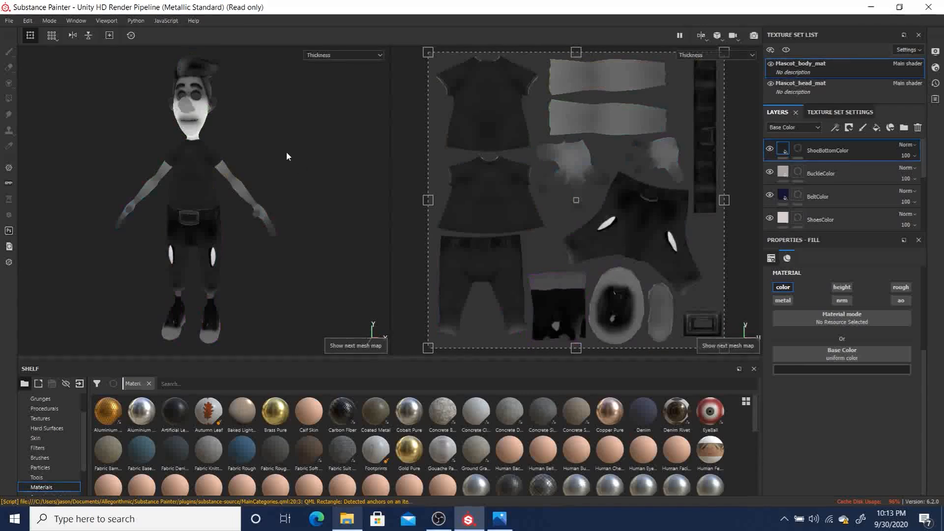
key(b)
alt+drag(276, 145, 344, 155)
key(b)
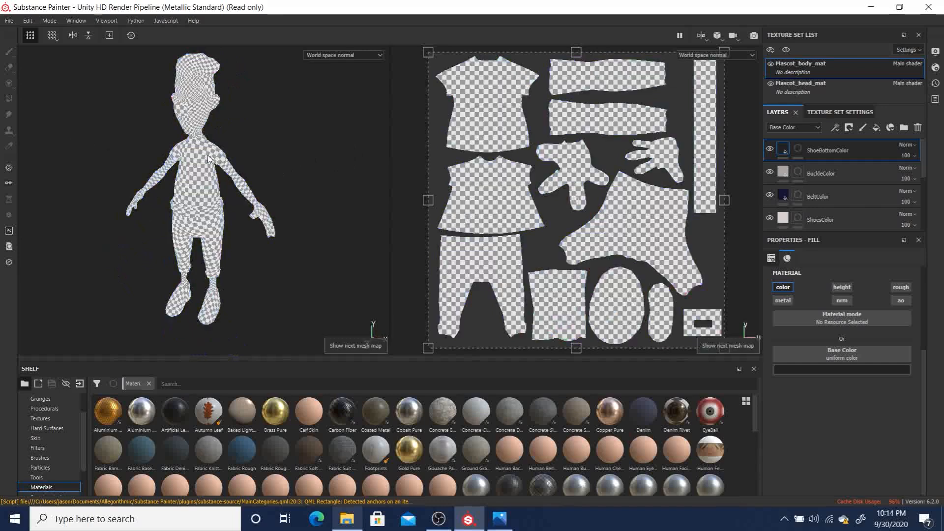
Cycle through the mesh maps back to the curvature map and view the character from the front
key(b)
key(b)
key(b)
key(b)
key(b)
key(b)
key(b)
key(b)
key(b)
key(b)
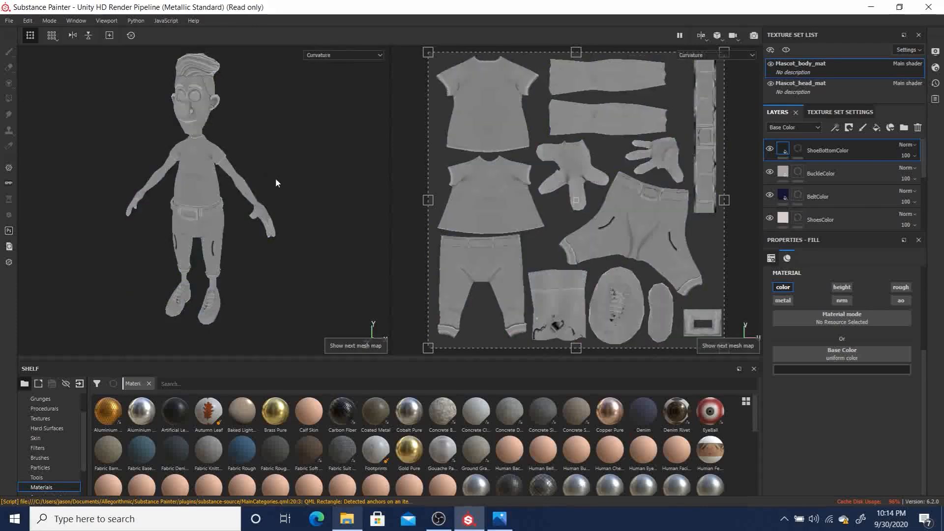
alt+drag(214, 152, 269, 148)
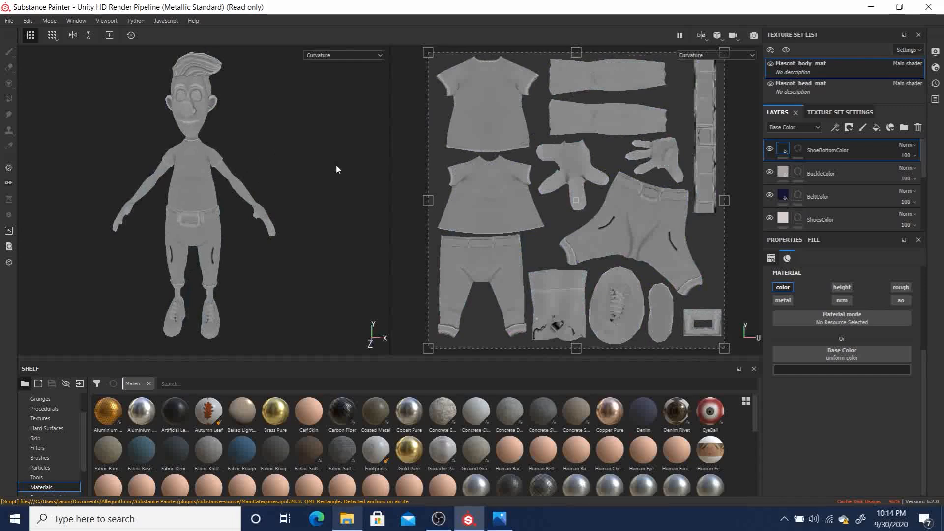
Return both views to the material display and look over the colored character
key(m)
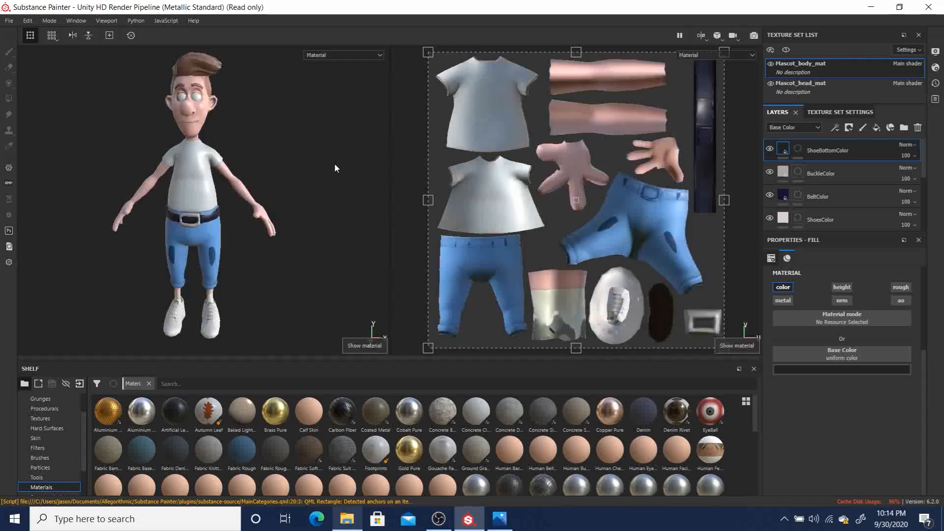
alt+middle_drag(250, 158, 257, 166)
alt+drag(257, 167, 275, 167)
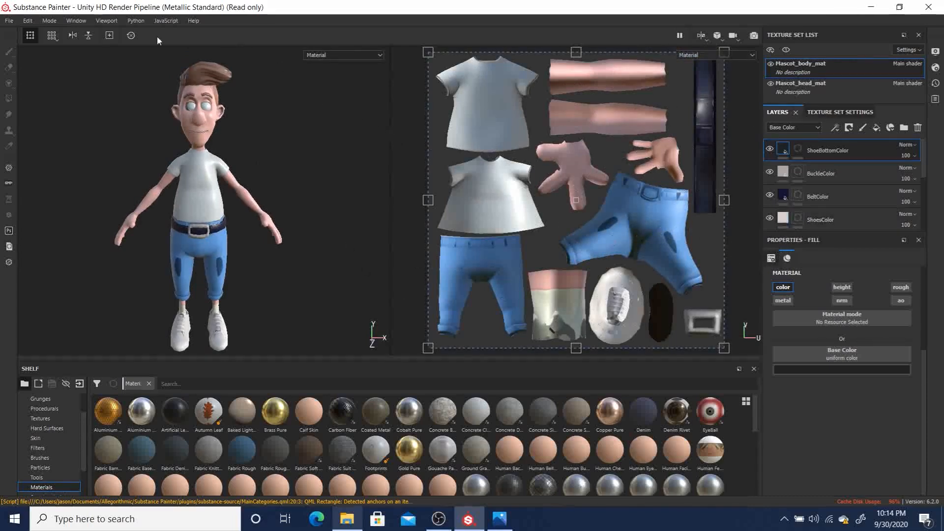
Save the project as Mascot_texture_2 in the Substance folder
click(10, 21)
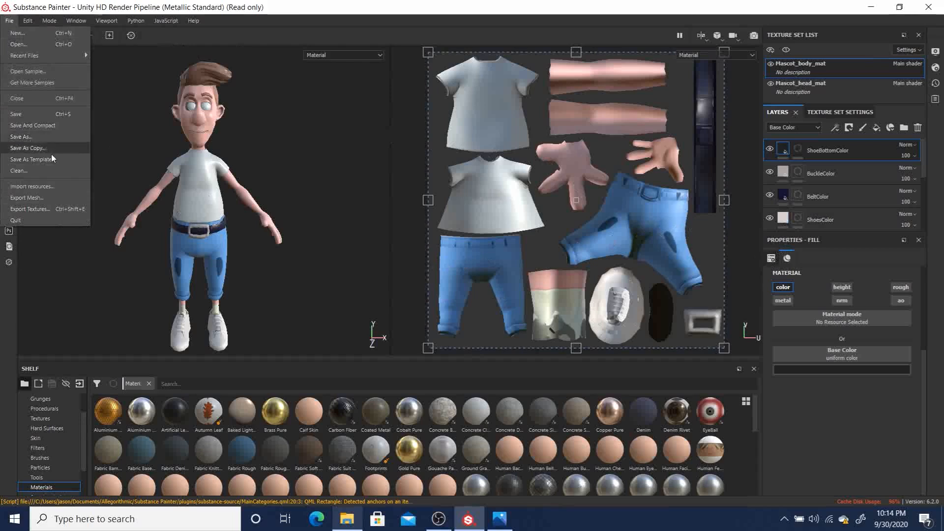
click(25, 116)
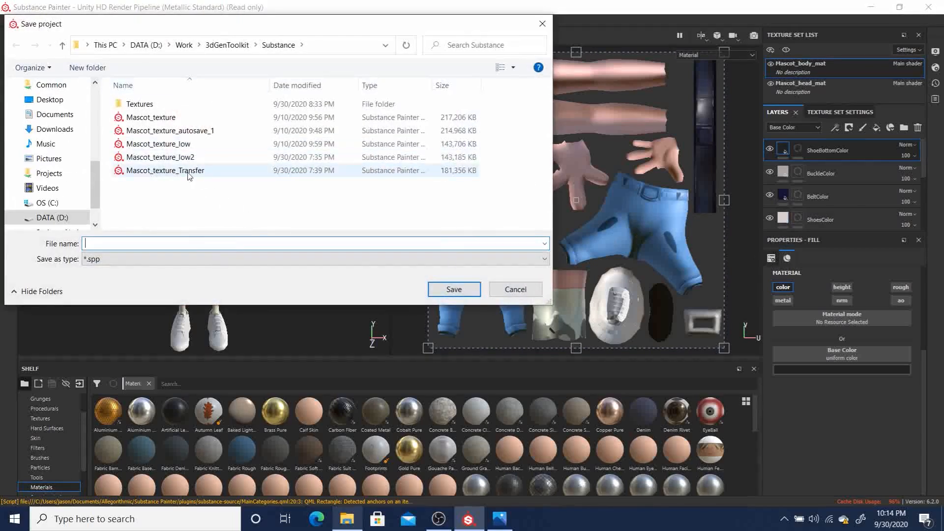
click(118, 244)
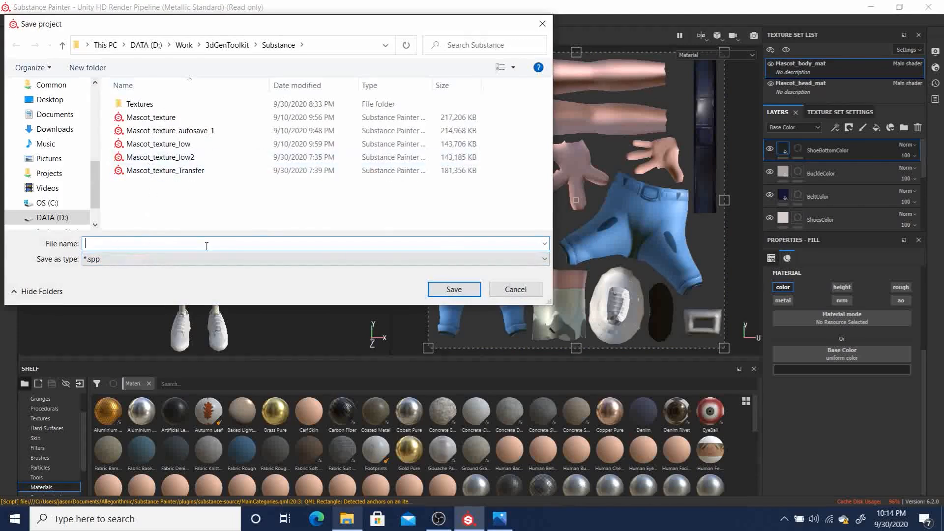
text(Mascot_texture)
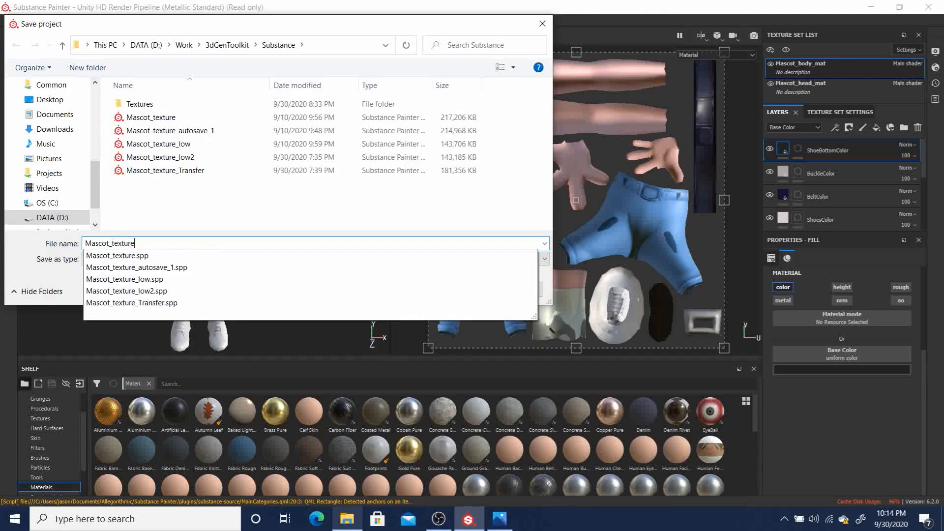
text(_)
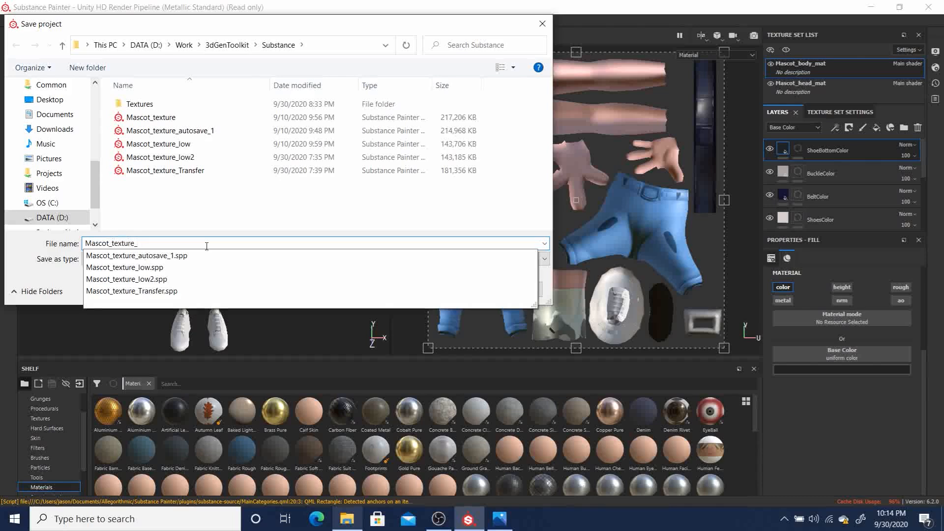
text(2)
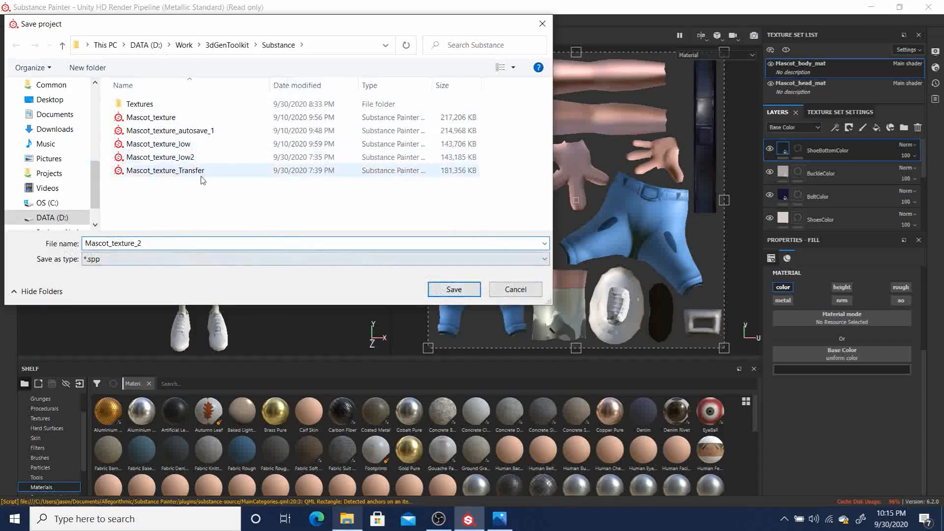
click(454, 290)
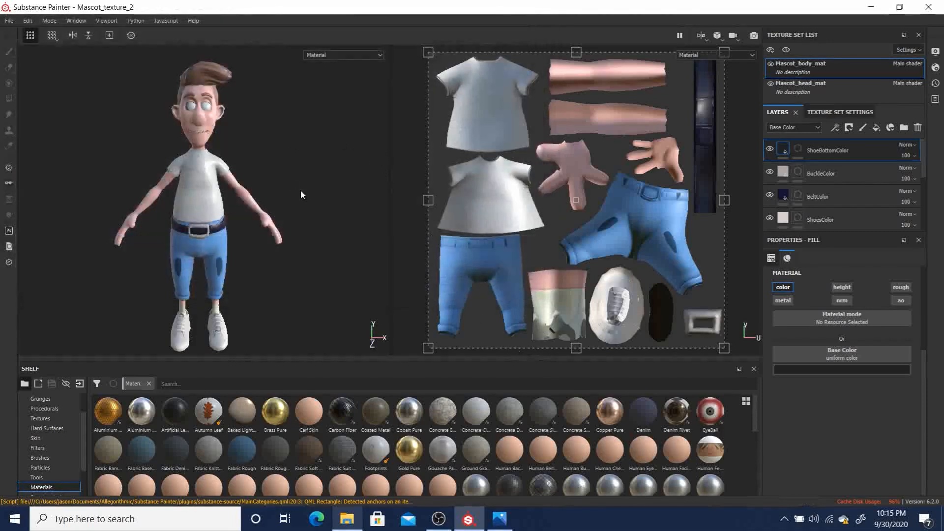
alt+drag(364, 198, 331, 194)
alt+middle_drag(331, 194, 290, 175)
alt+right_drag(290, 175, 252, 167)
alt+drag(267, 170, 275, 172)
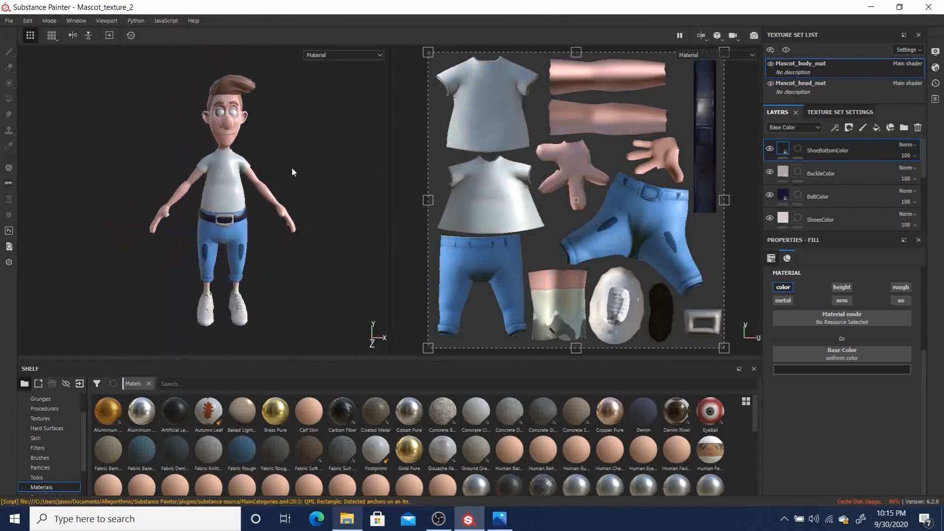
alt+middle_drag(289, 167, 266, 162)
alt+right_drag(266, 162, 269, 163)
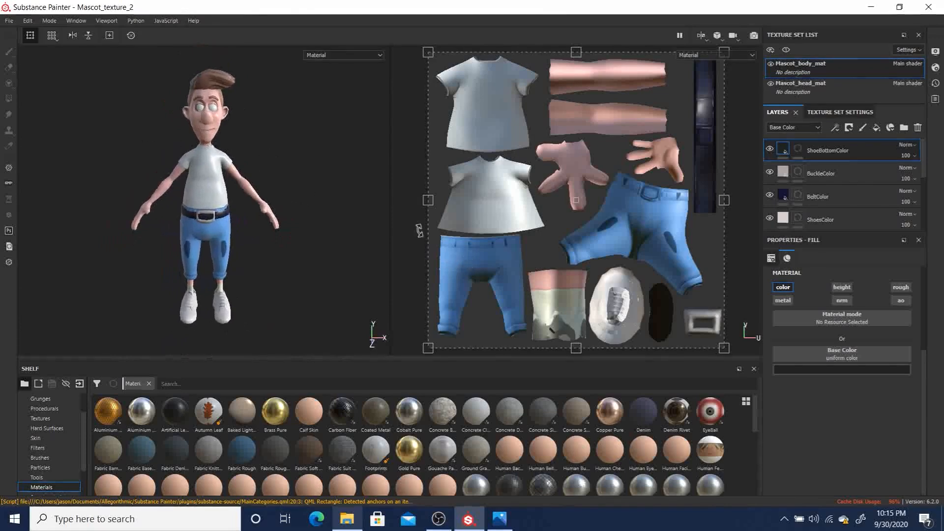
Open the texture export settings and look through the available output templates
click(9, 22)
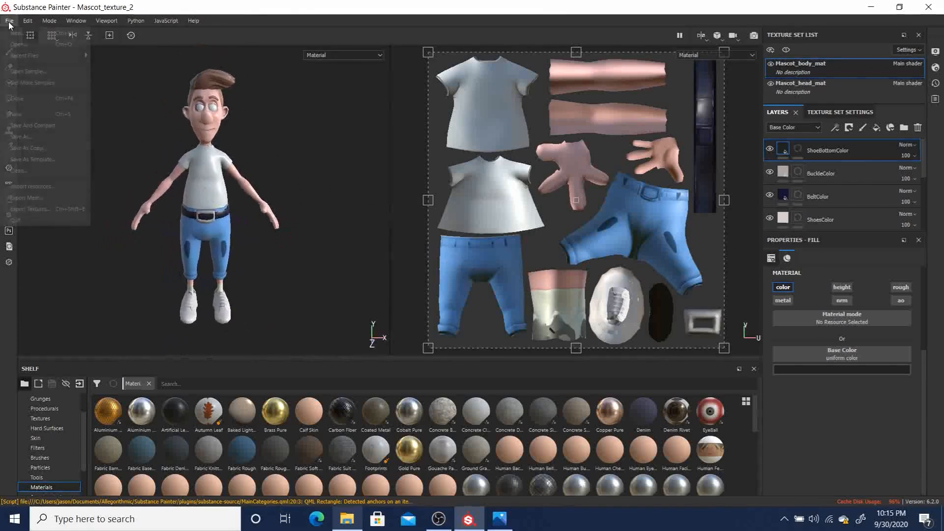
click(41, 209)
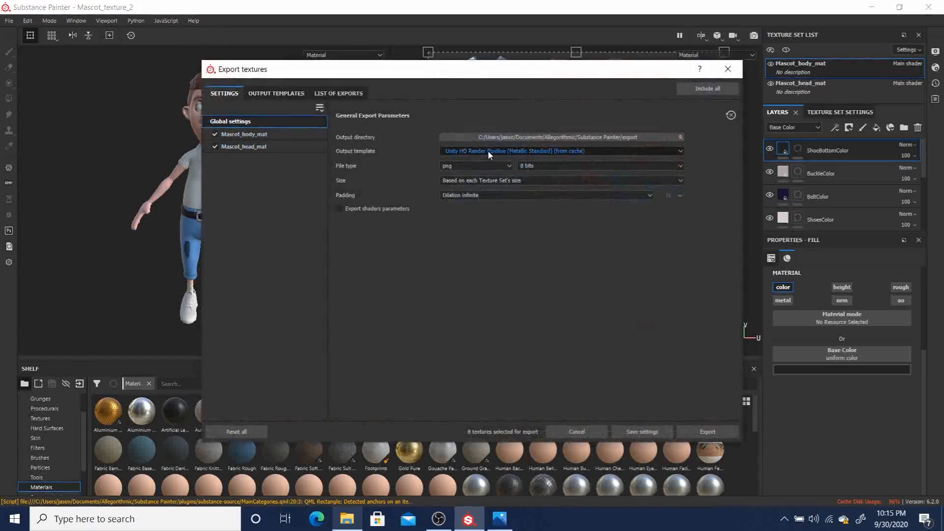
click(507, 151)
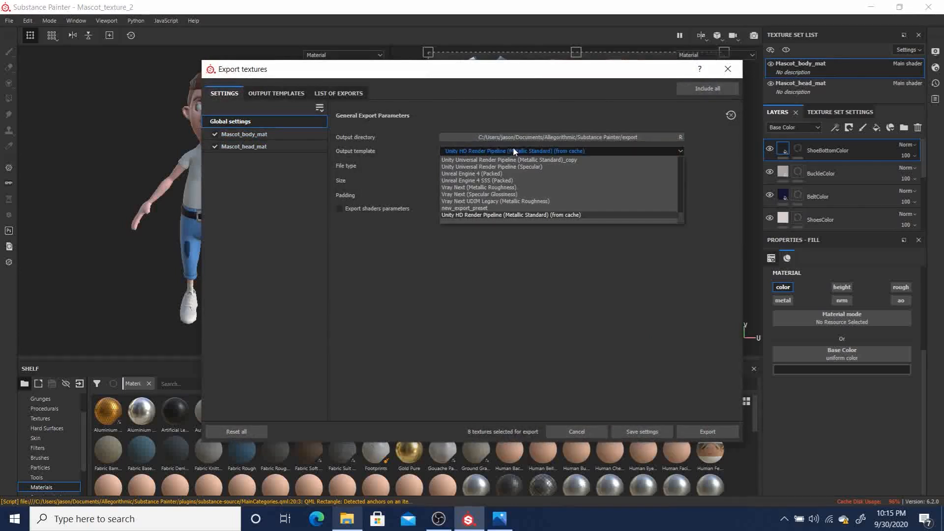
click(508, 150)
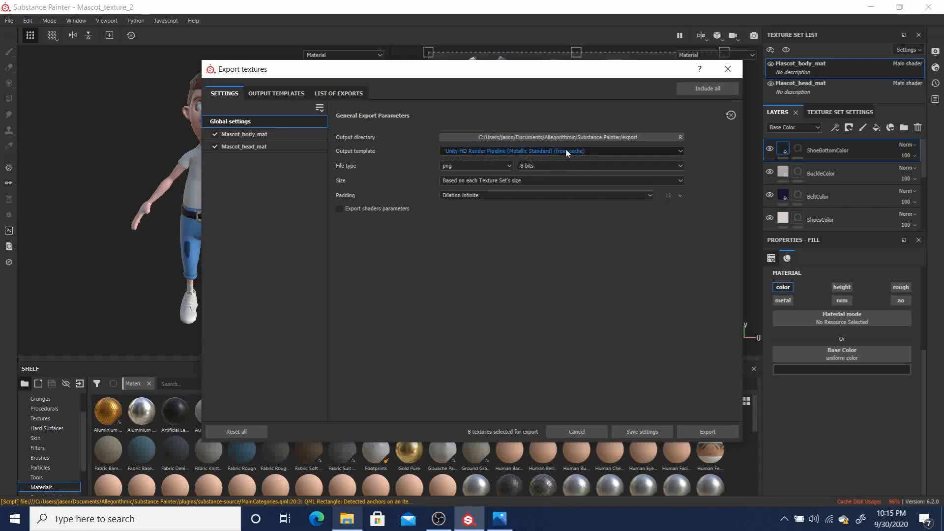
Review the output maps of the Unity HD Render Pipeline and Unity Universal Render Pipeline (Metallic Standard) presets
click(271, 93)
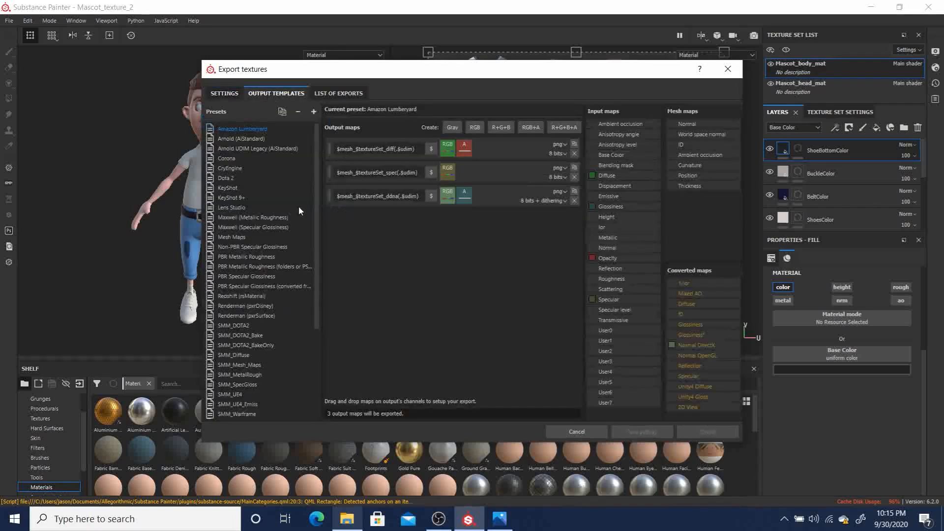
scroll(278, 366, down, 5)
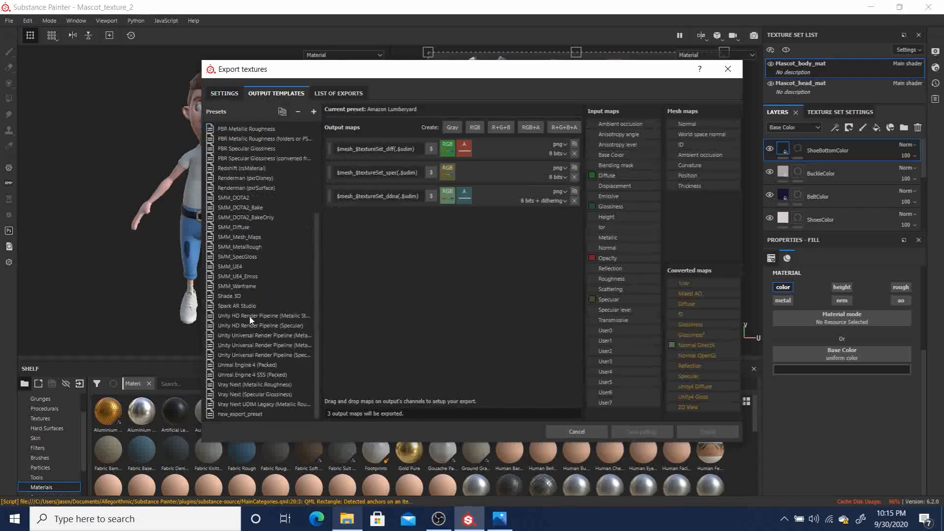
click(257, 316)
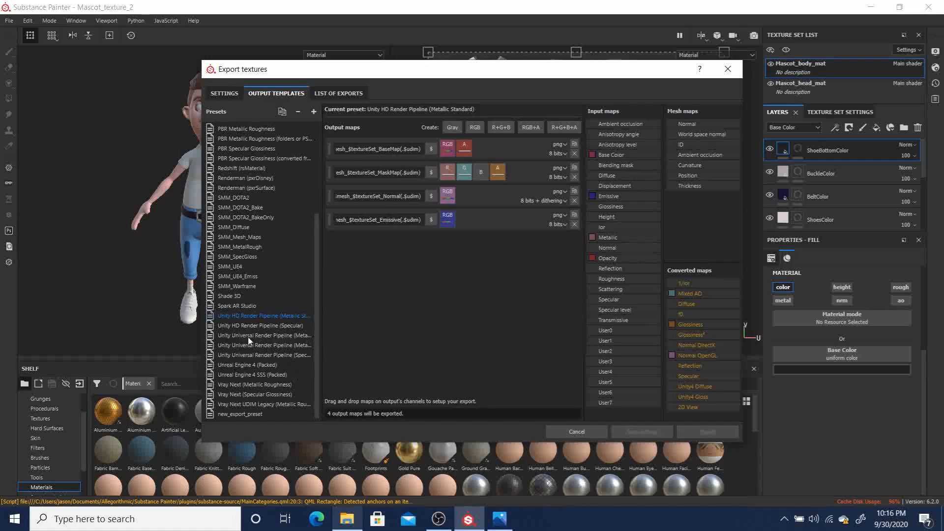
click(268, 336)
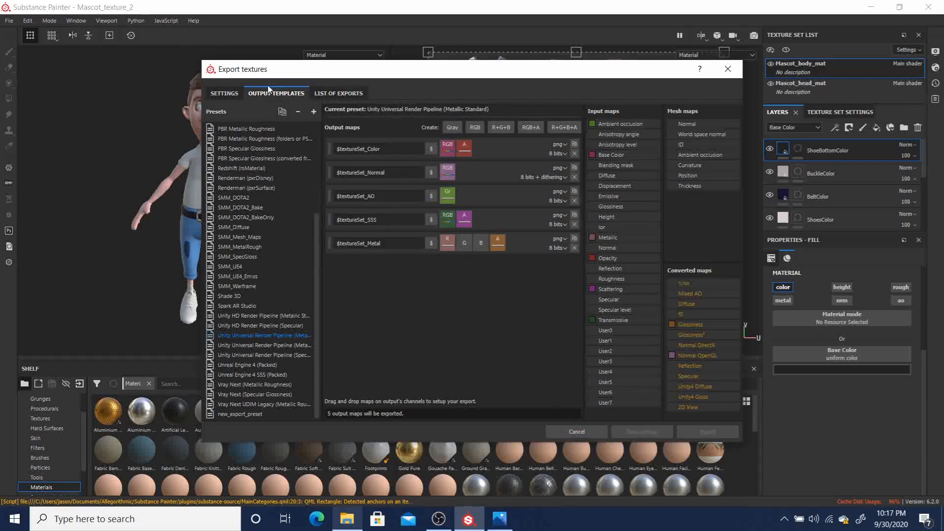
Set the output template to Unity Universal Render Pipeline (Metallic Standard) and check the list of files to export
click(223, 94)
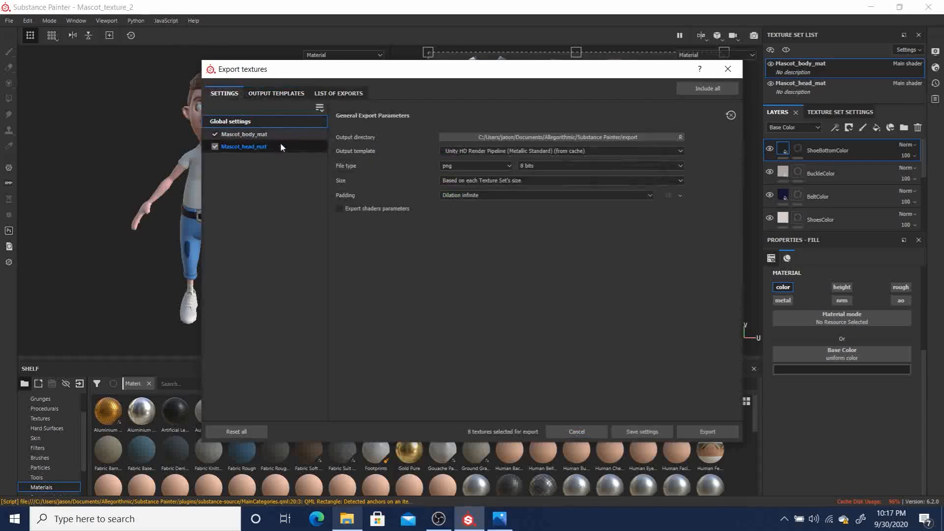
click(506, 152)
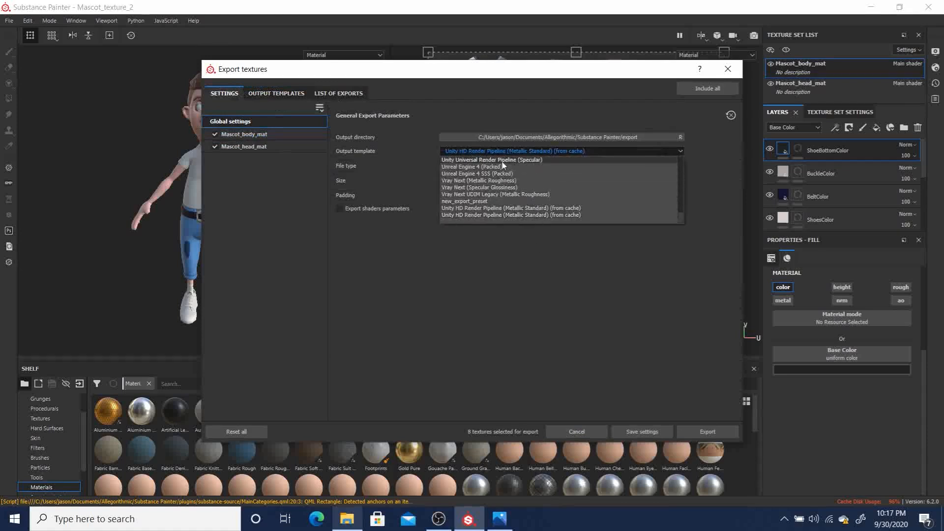
scroll(638, 190, up, 3)
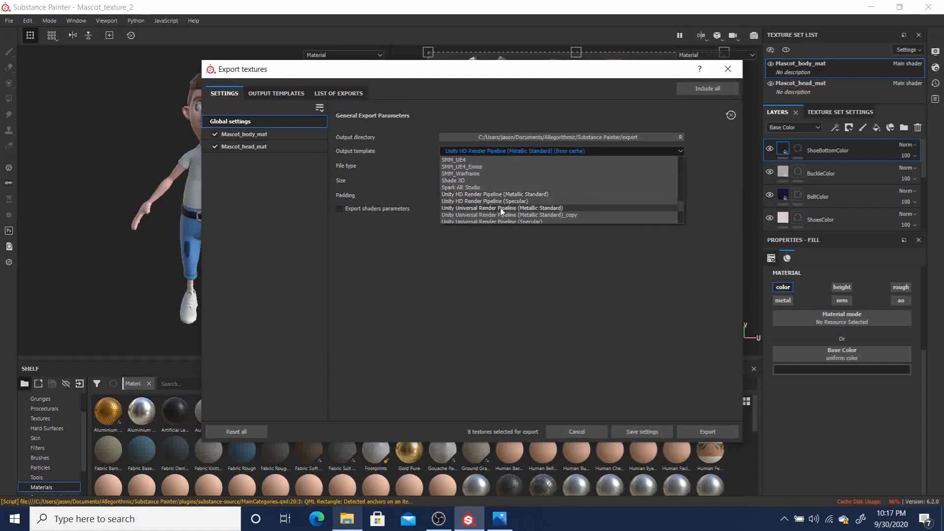
click(539, 207)
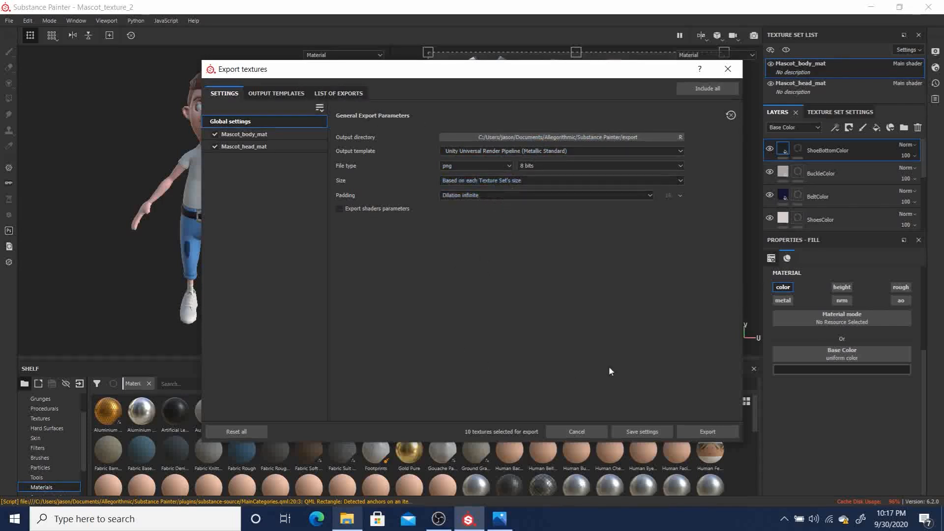
click(338, 93)
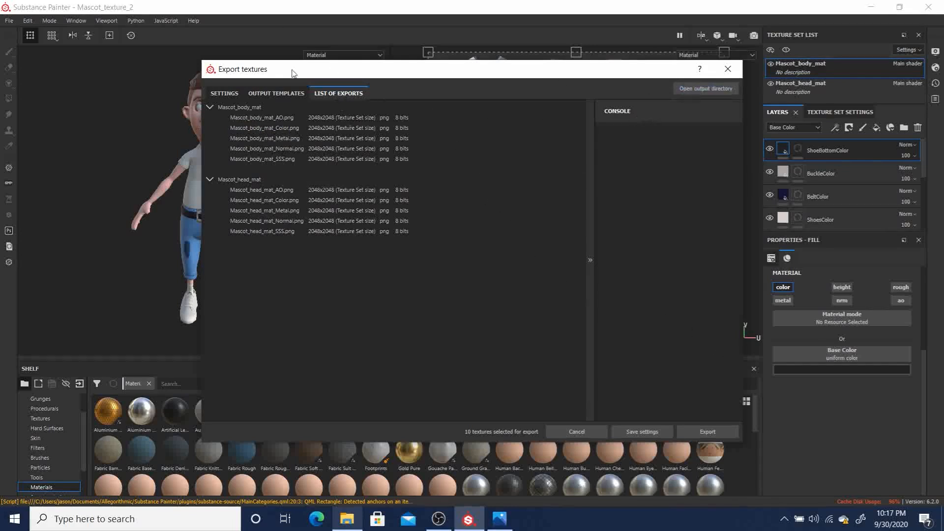
click(226, 93)
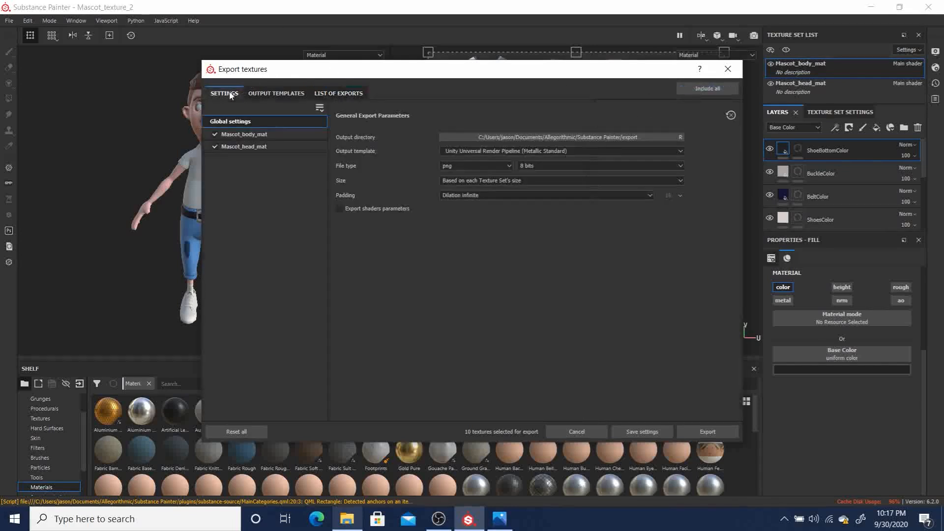
Set the export output directory to D:/Work/3dGenToolkit/Substance/Textures
click(586, 137)
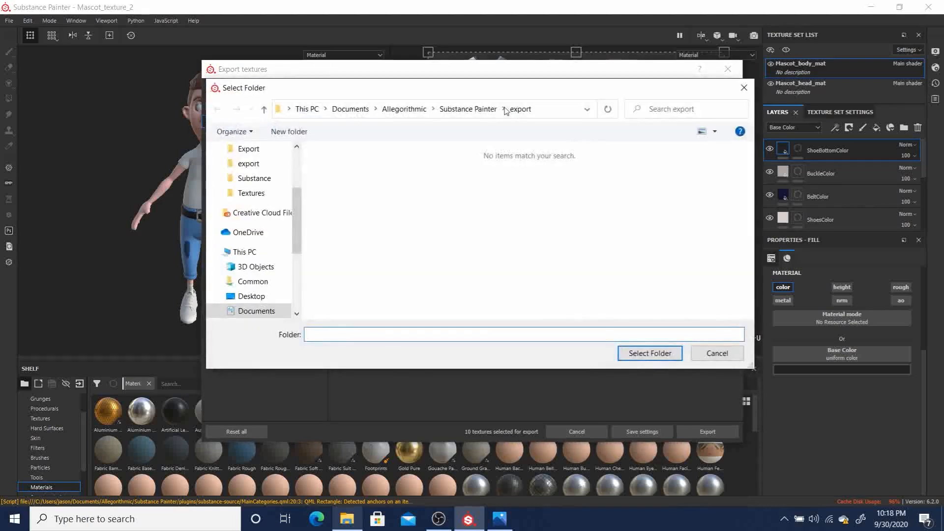
scroll(275, 261, down, 3)
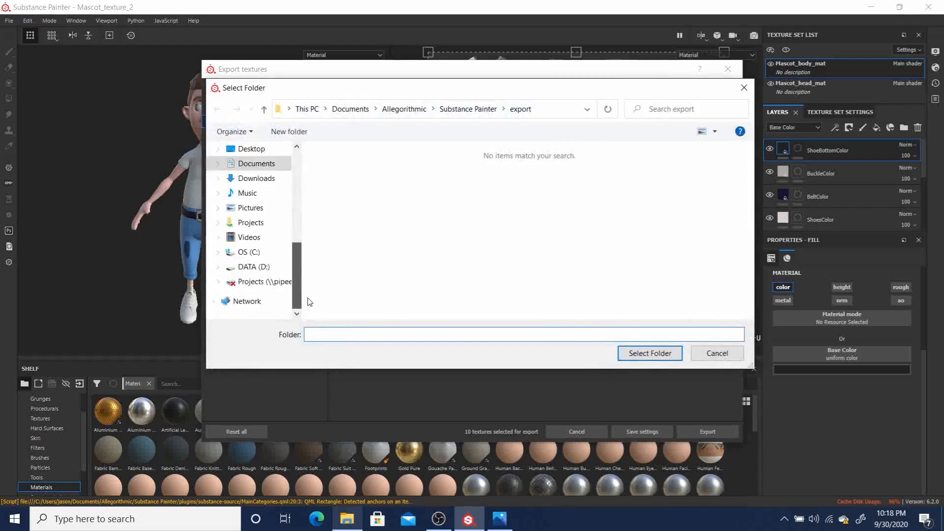
click(251, 269)
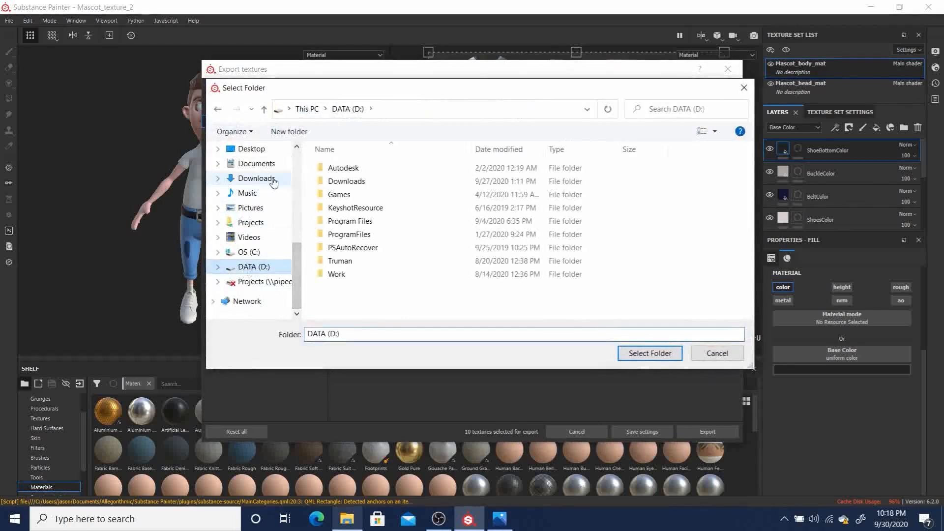
double_click(338, 274)
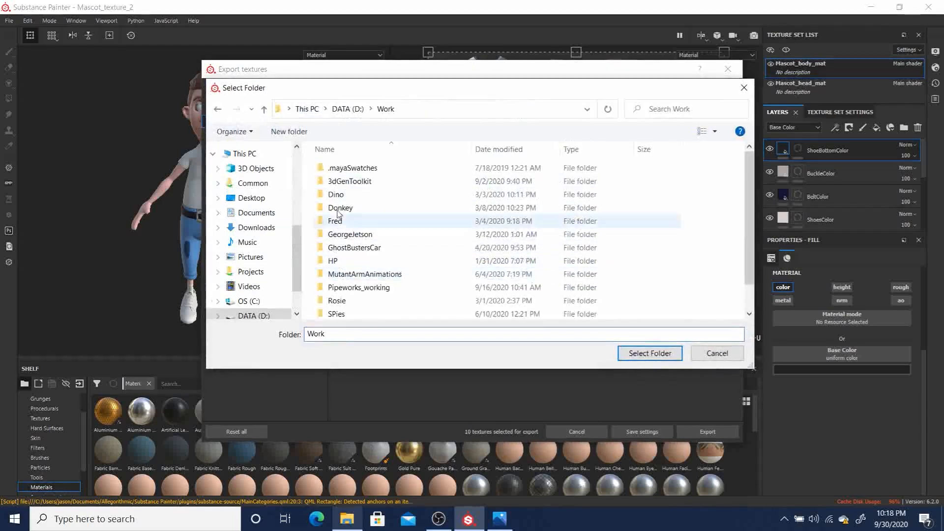
double_click(348, 182)
double_click(342, 211)
double_click(343, 170)
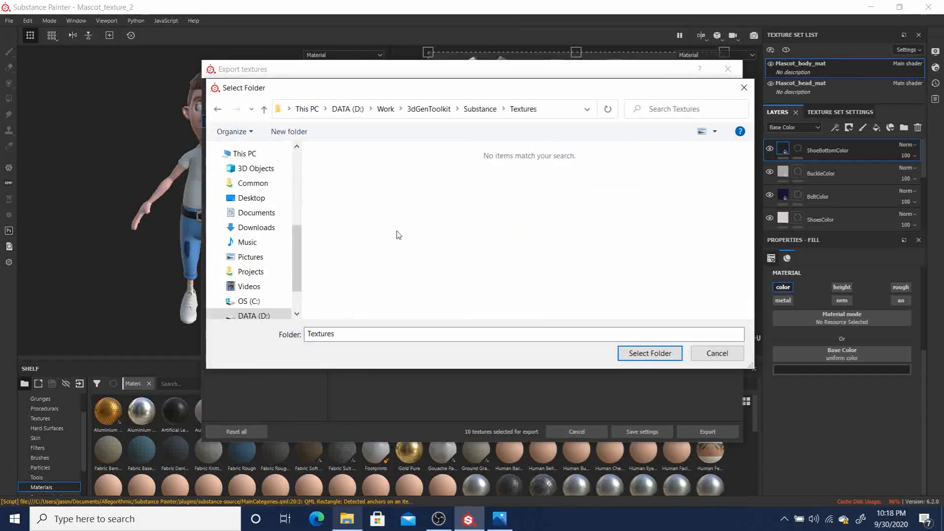
click(650, 353)
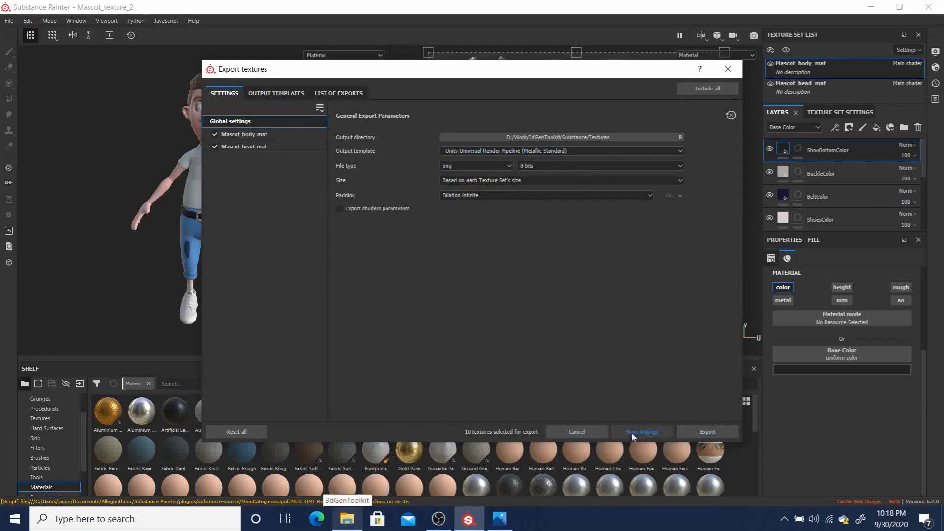
Switch to File Explorer, check the contents of the Substance project's Textures folder, and return to Substance Painter
click(357, 519)
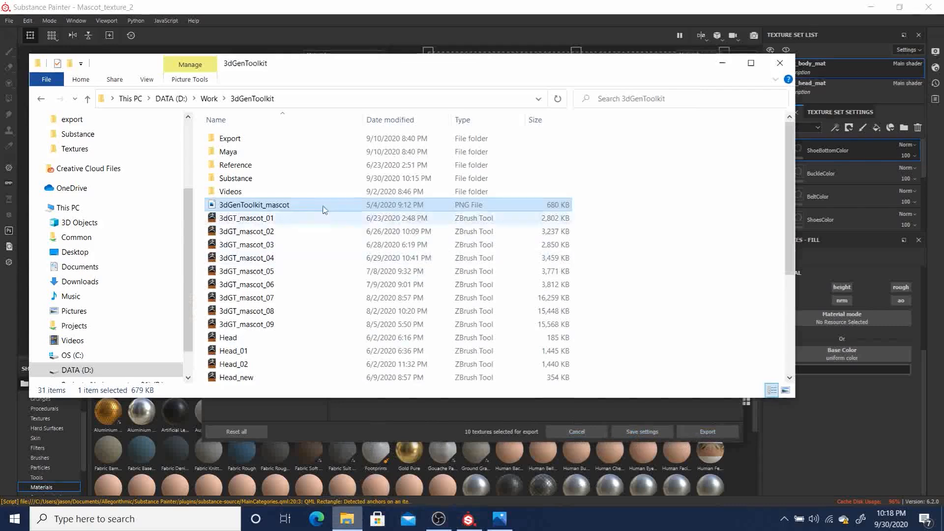
double_click(236, 178)
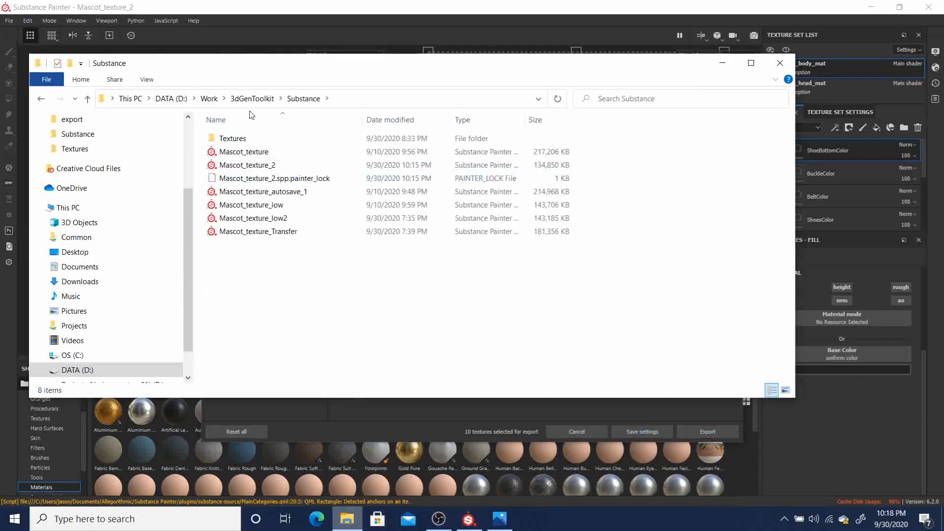
double_click(234, 139)
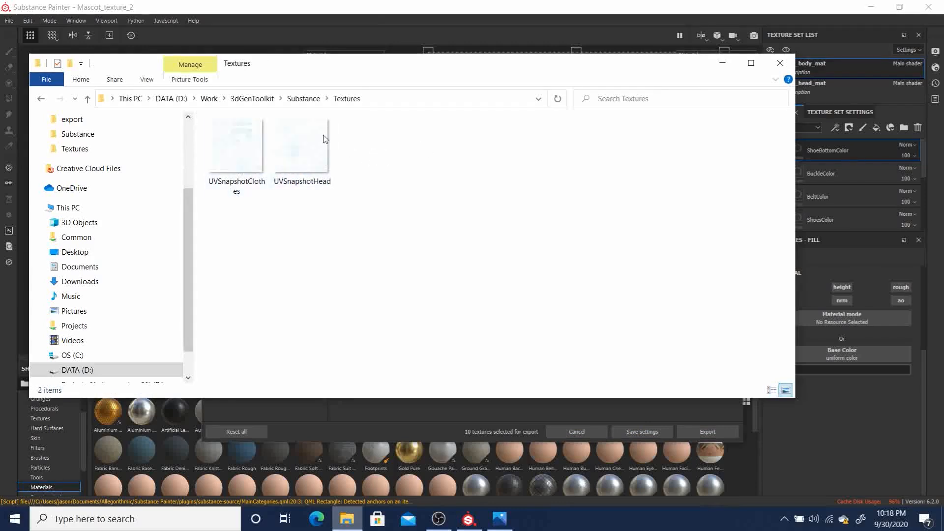
click(633, 10)
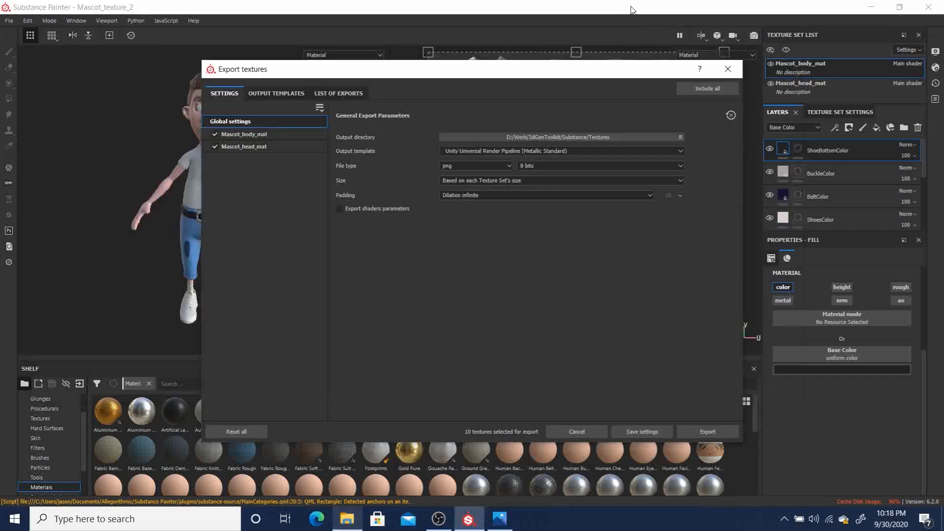
Export the body and head textures and save the project
click(713, 430)
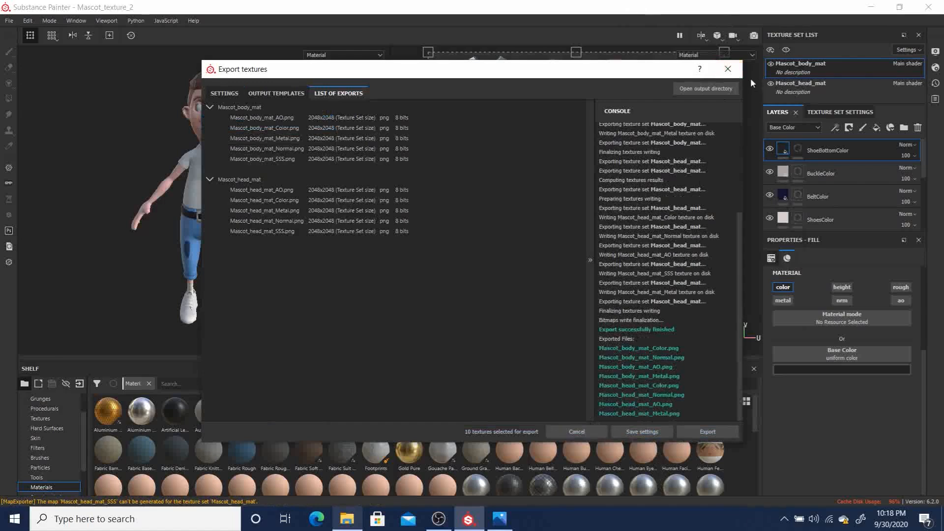
click(728, 69)
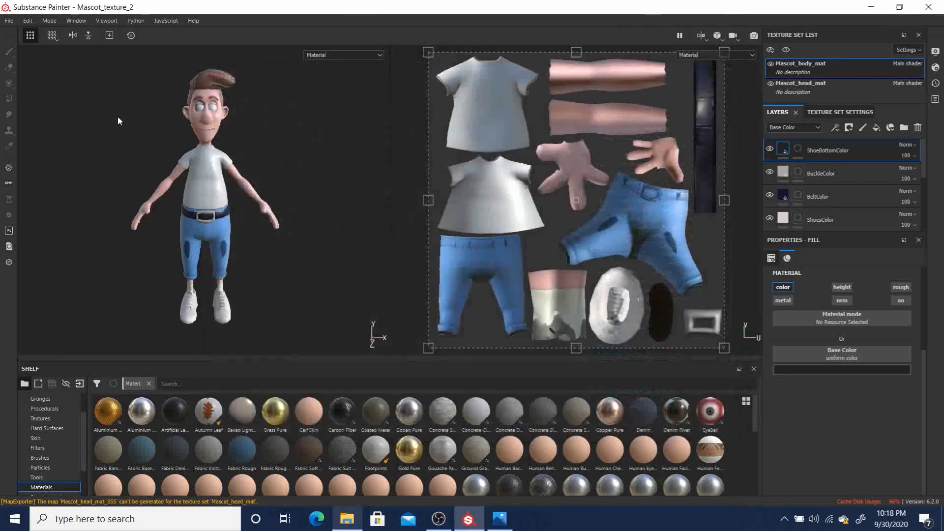
click(10, 22)
click(17, 115)
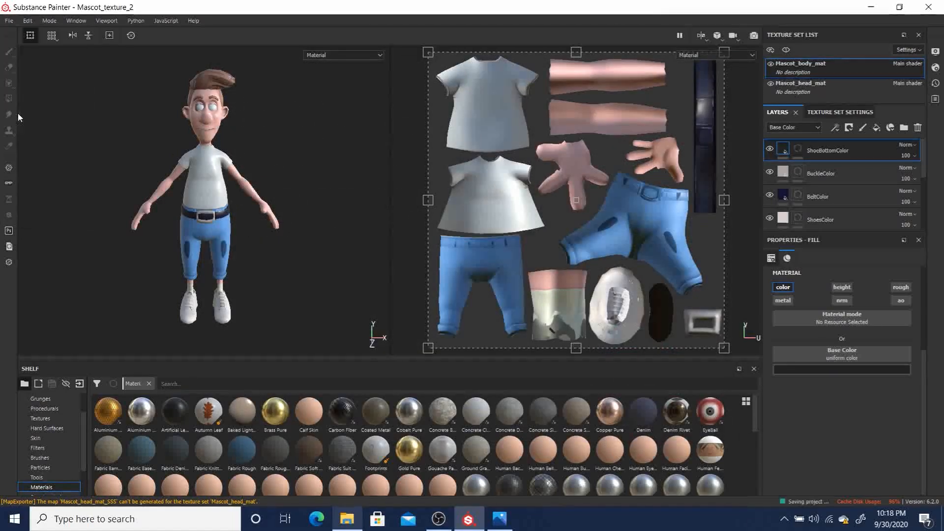